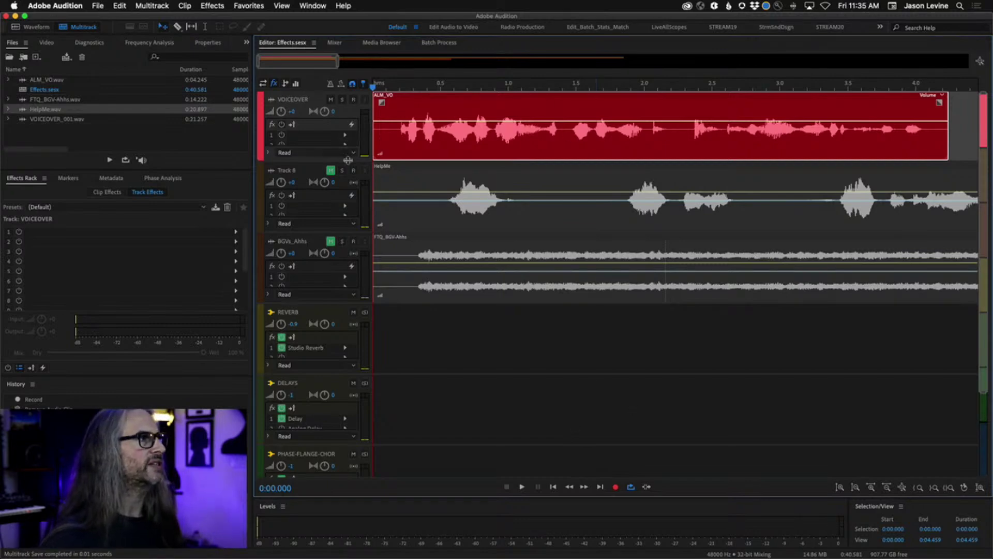
Step: Enlarge the VOICEOVER track's height in the multitrack editor and view the session's channels in the mixer
left_click_drag(347, 160, 347, 134)
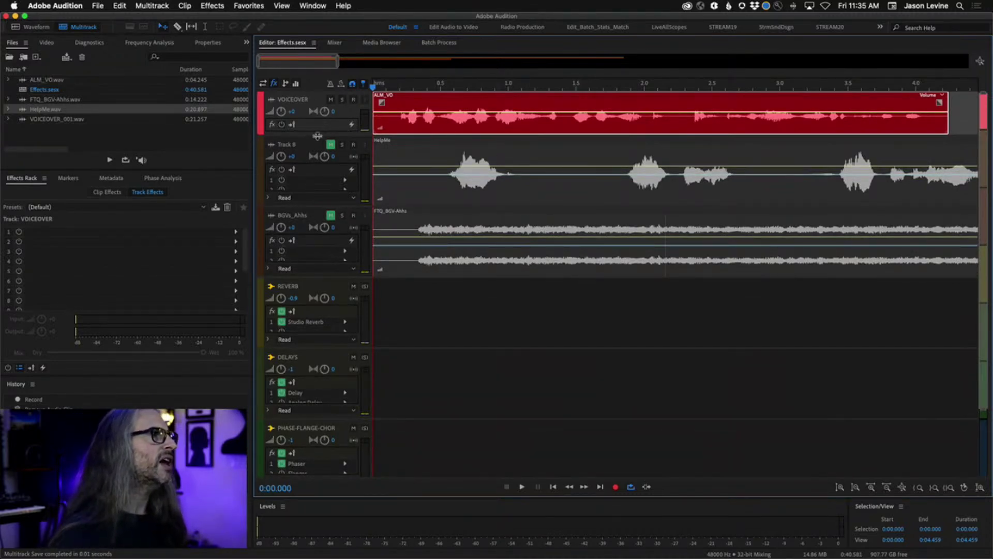
left_click_drag(317, 136, 321, 176)
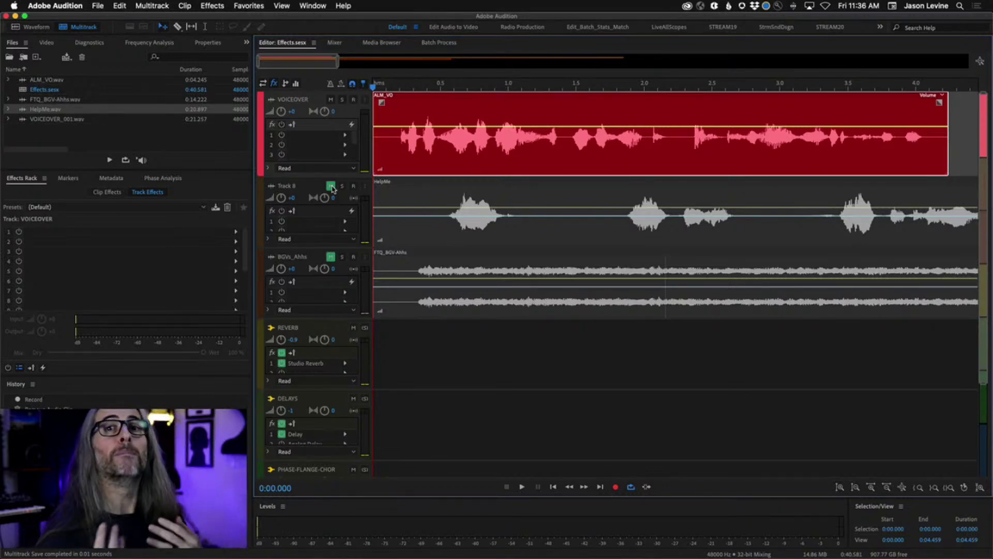
left_click(333, 44)
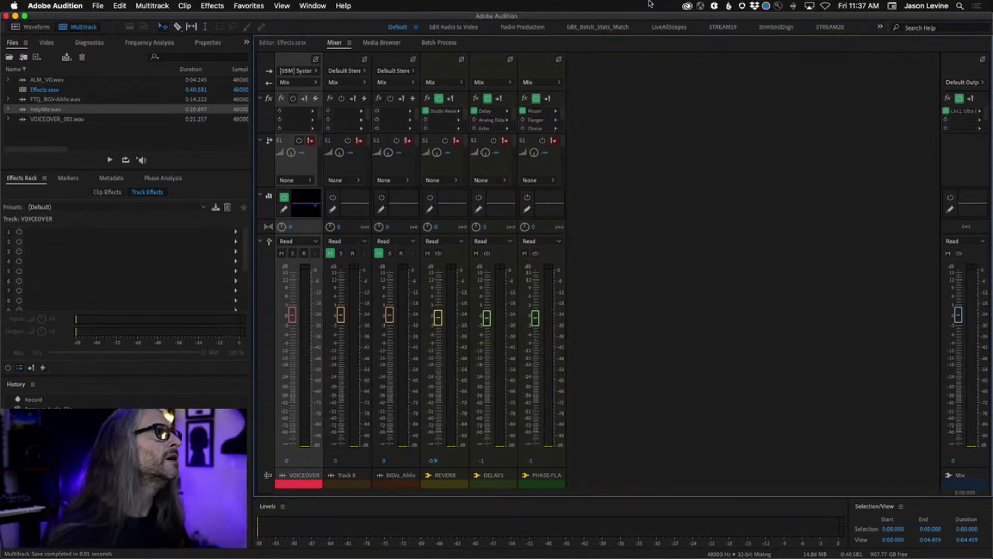
left_click(284, 43)
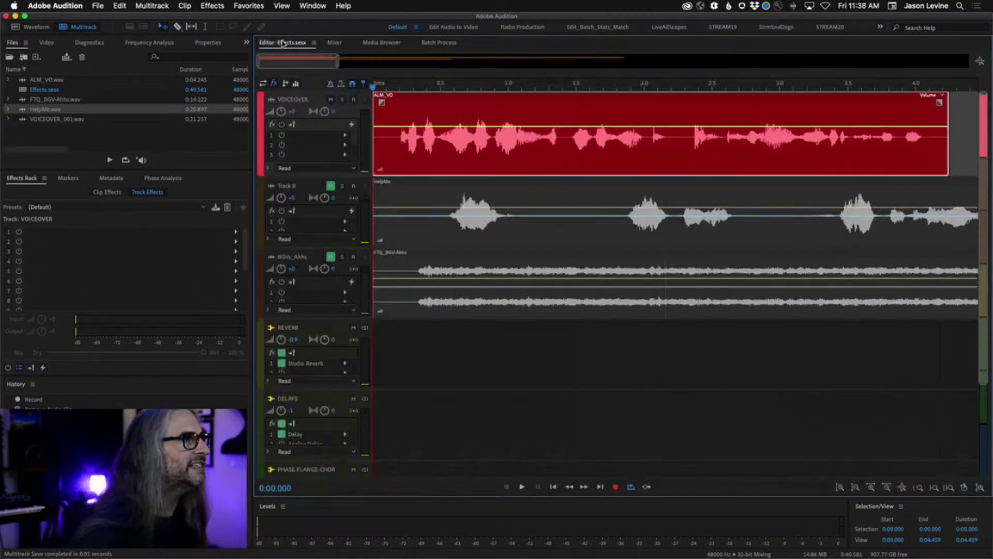
Step: Play the ALM_VO voiceover clip twice from near the start of the session, stopping at its end
left_click(398, 87)
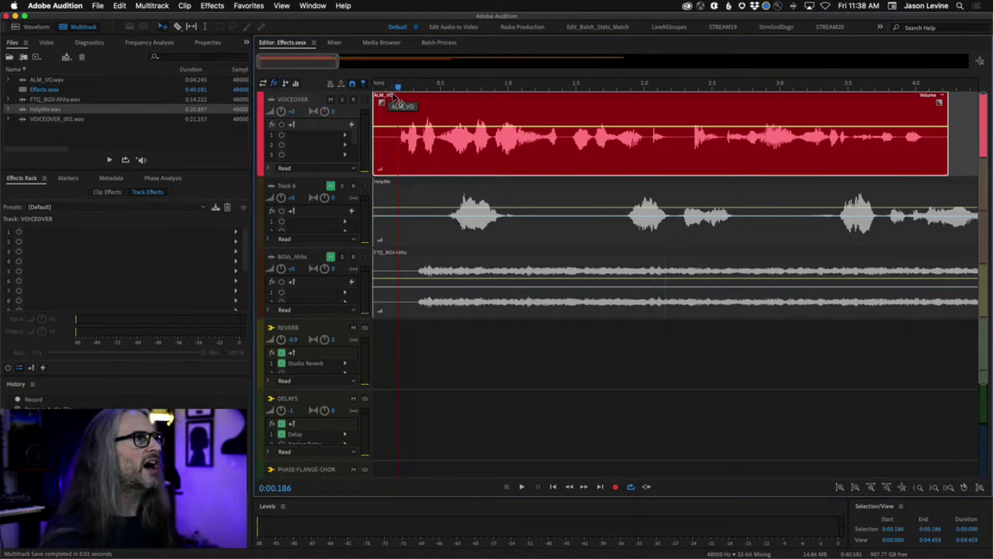
left_click(385, 85)
left_click(373, 85)
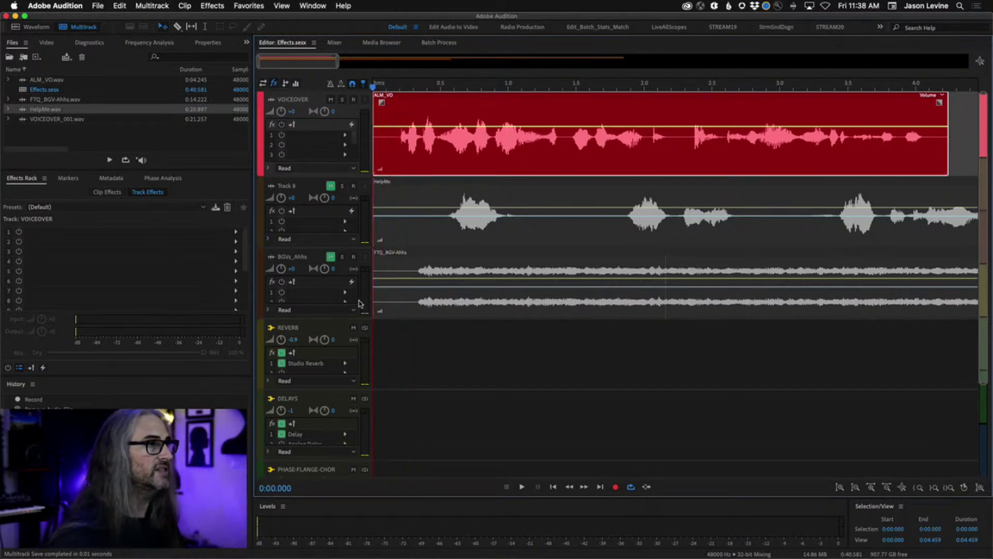
key("space")
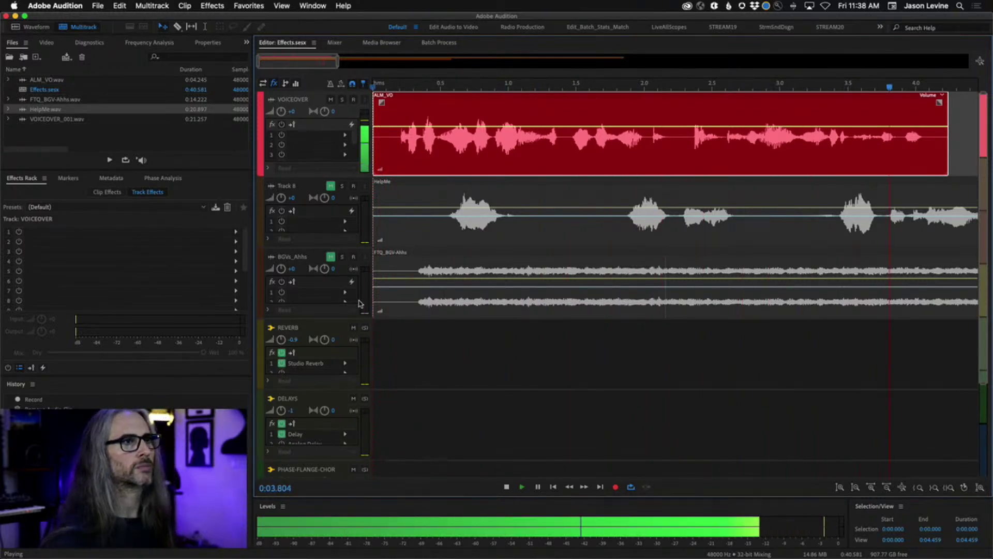
key("space")
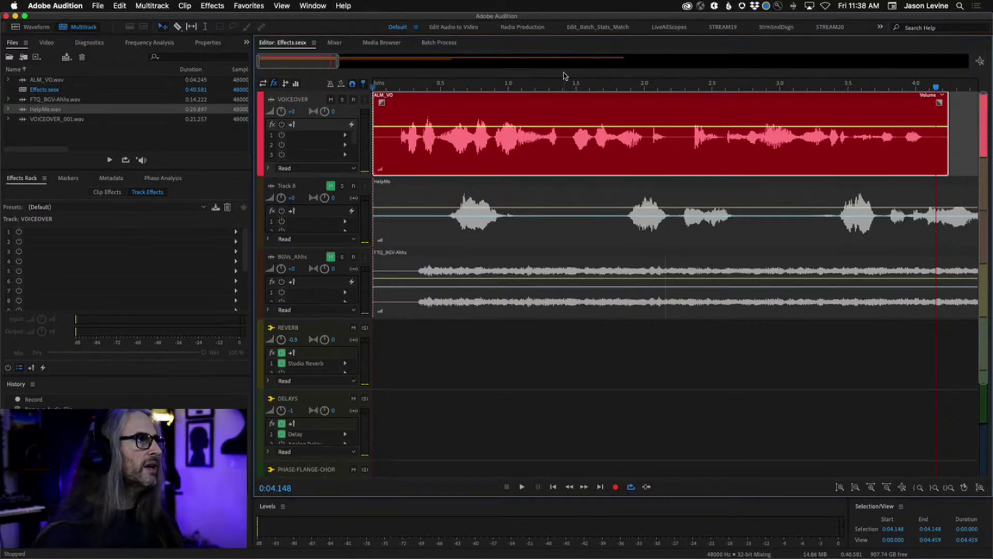
left_click(391, 87)
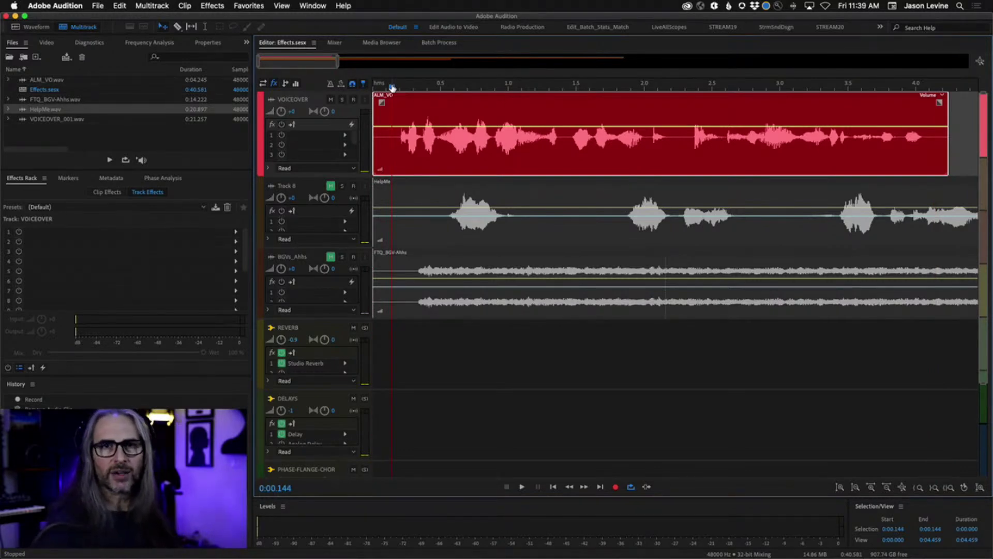
key("space")
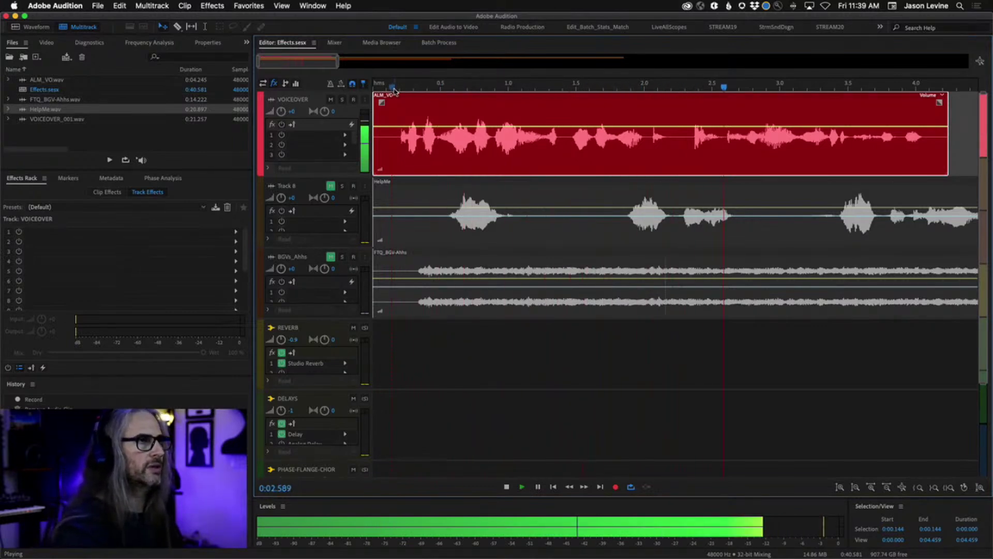
key("space")
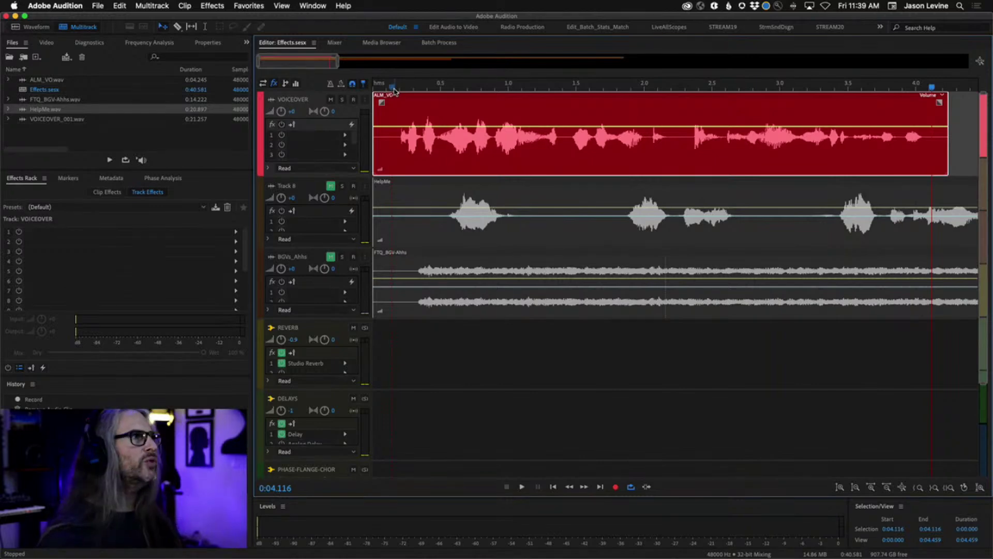
Step: Replace the Studio Reverb on the mixer's REVERB bus with Full Reverb and move its settings window clear of the bus strips
left_click(335, 43)
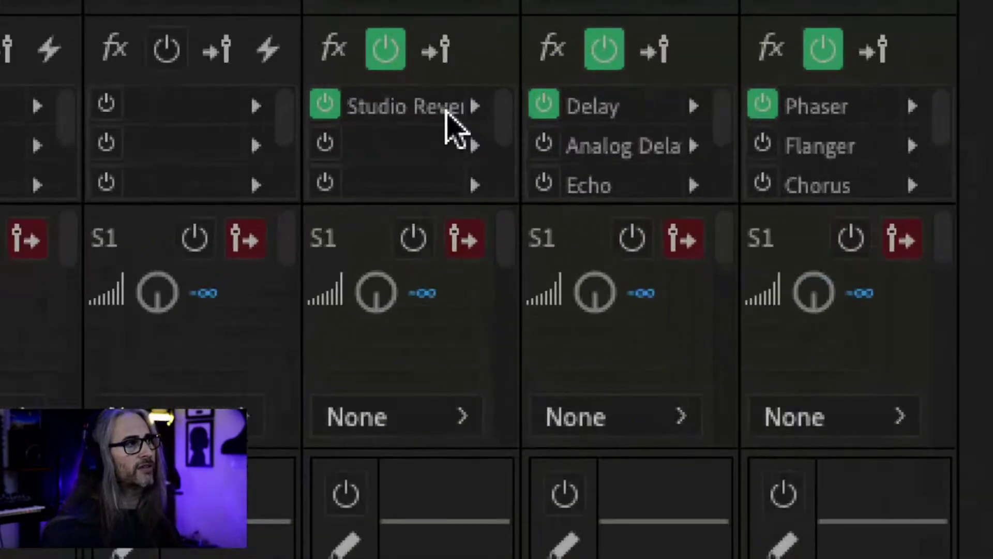
left_click(475, 107)
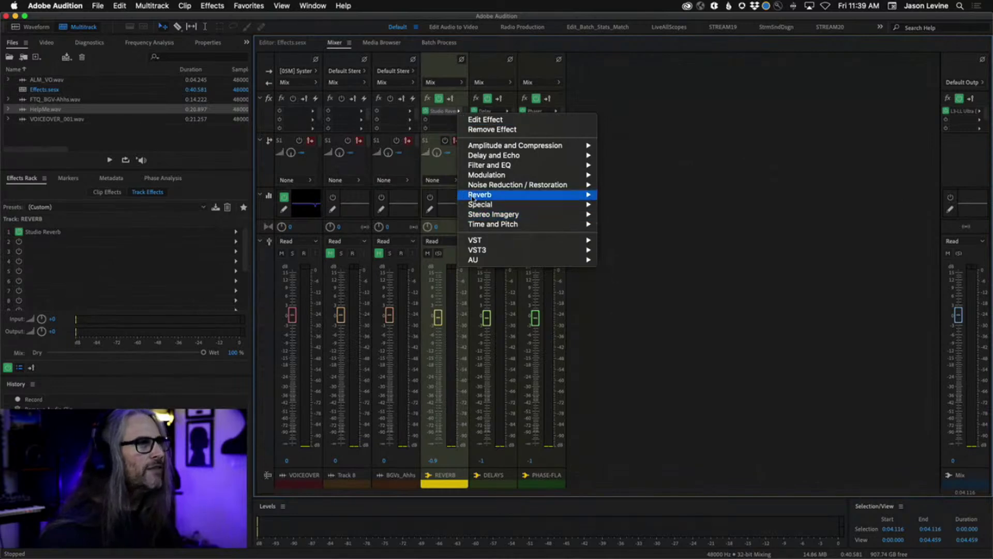
mouse_move(479, 196)
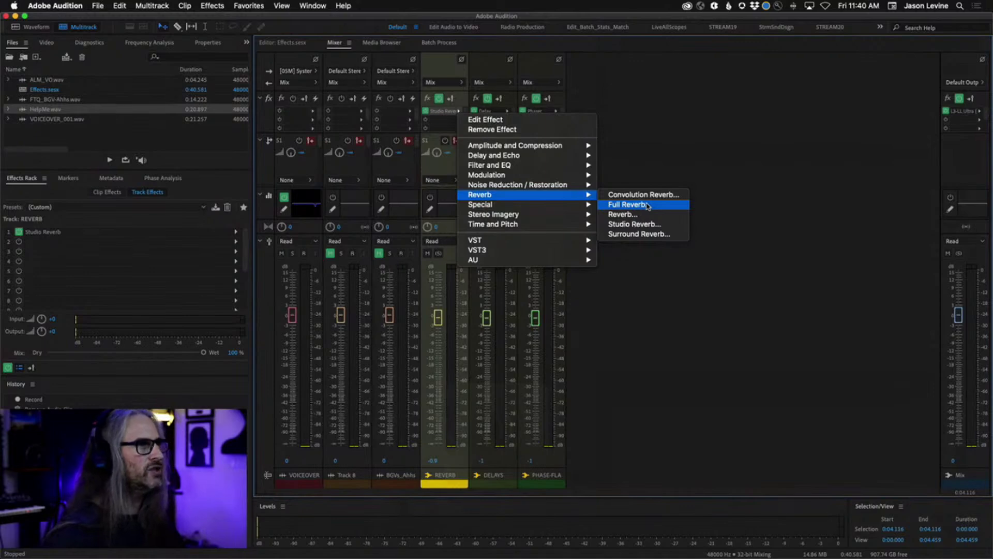
left_click(647, 205)
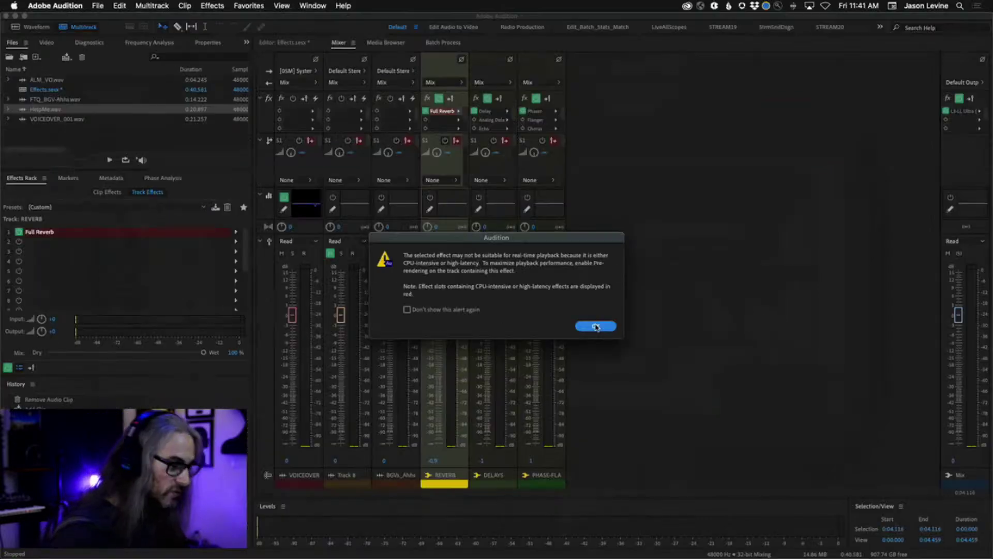
left_click(772, 381)
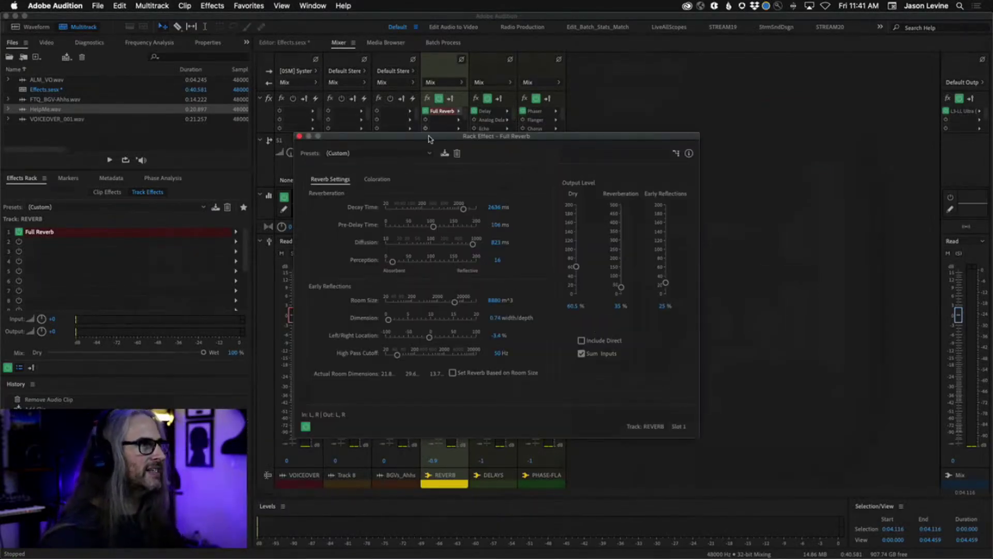
left_click_drag(370, 139, 581, 70)
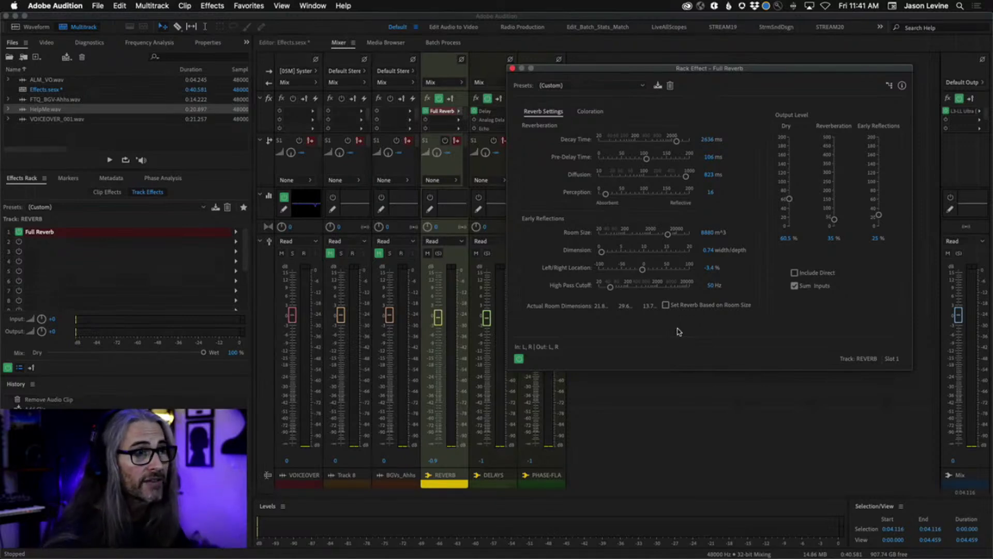
Step: Examine the Full Reverb's Coloration curve and Reverb Settings, and close the effect window
left_click(583, 111)
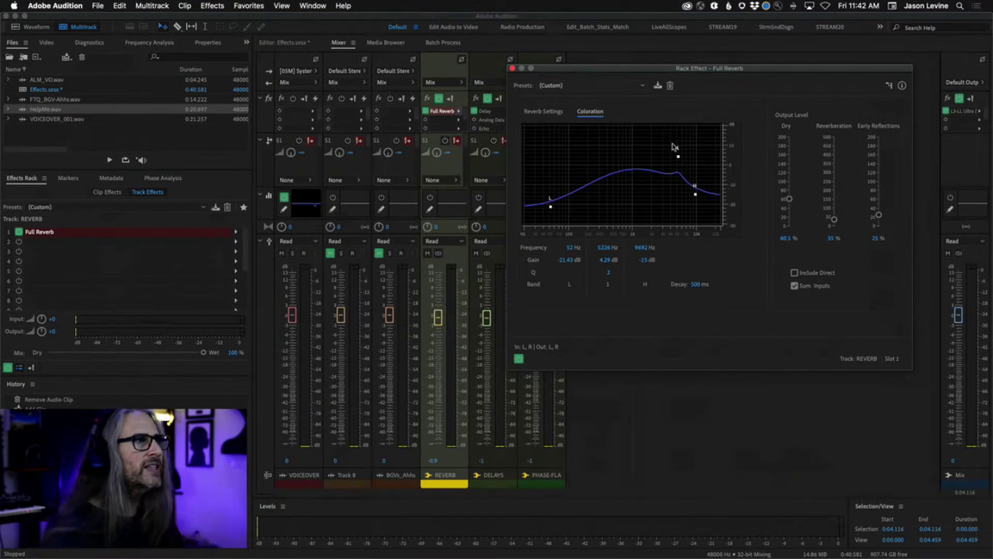
left_click(542, 112)
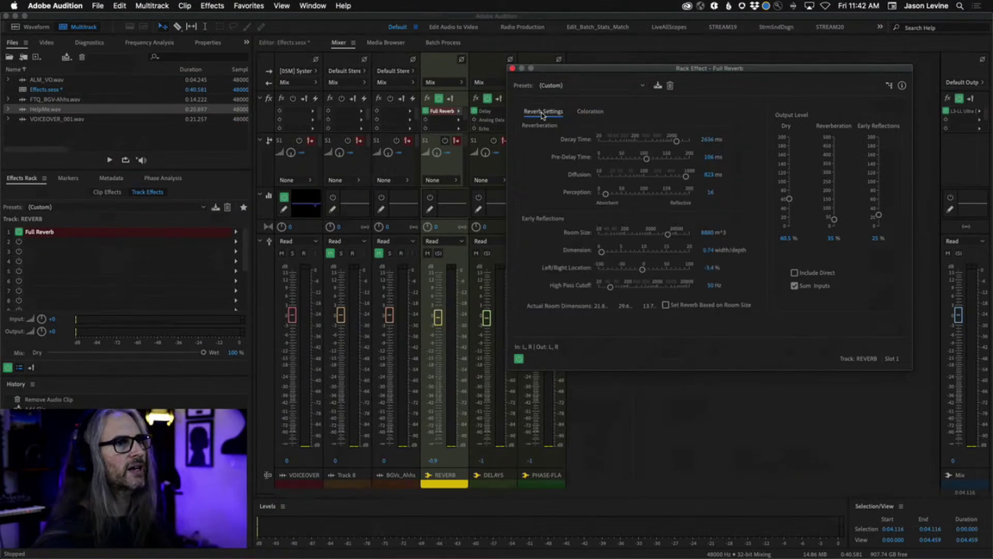
left_click(512, 69)
Step: Remove Full Reverb from the REVERB bus and insert Studio Reverb in its first effect slot
left_click(459, 111)
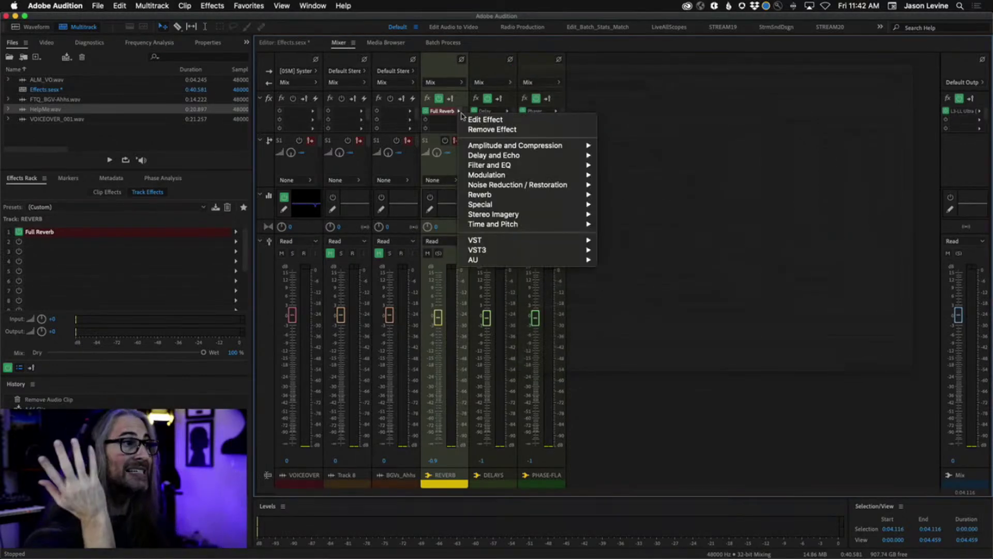
left_click(508, 132)
left_click(459, 112)
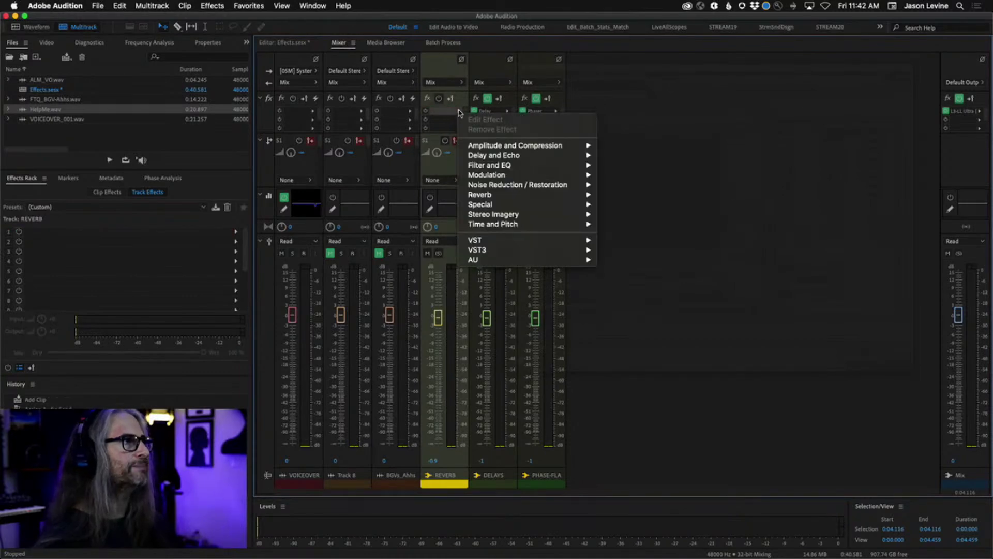
mouse_move(527, 195)
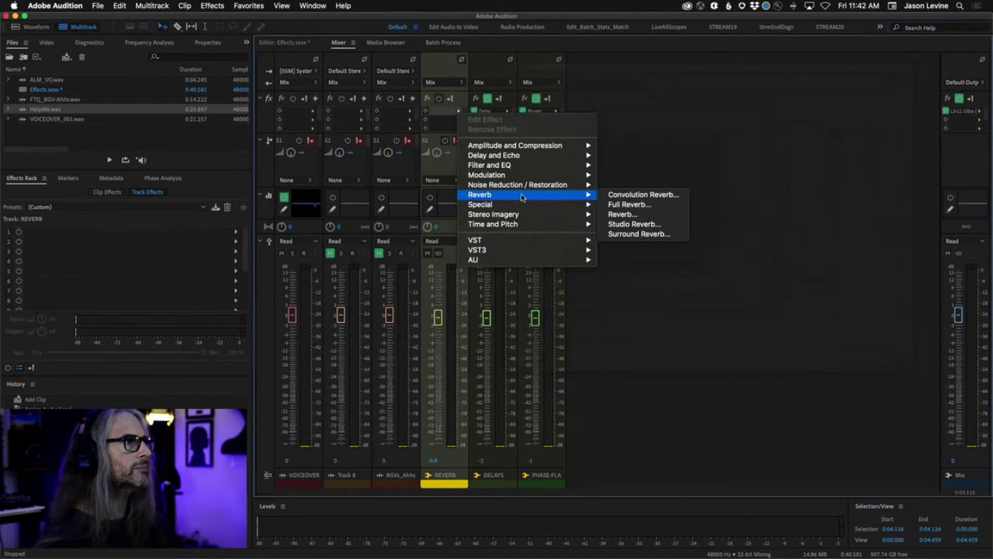
left_click(644, 224)
left_click_drag(469, 160, 704, 60)
Step: Try the Room Ambience 1 preset in the Studio Reverb and switch to Room Ambience 2
left_click(701, 79)
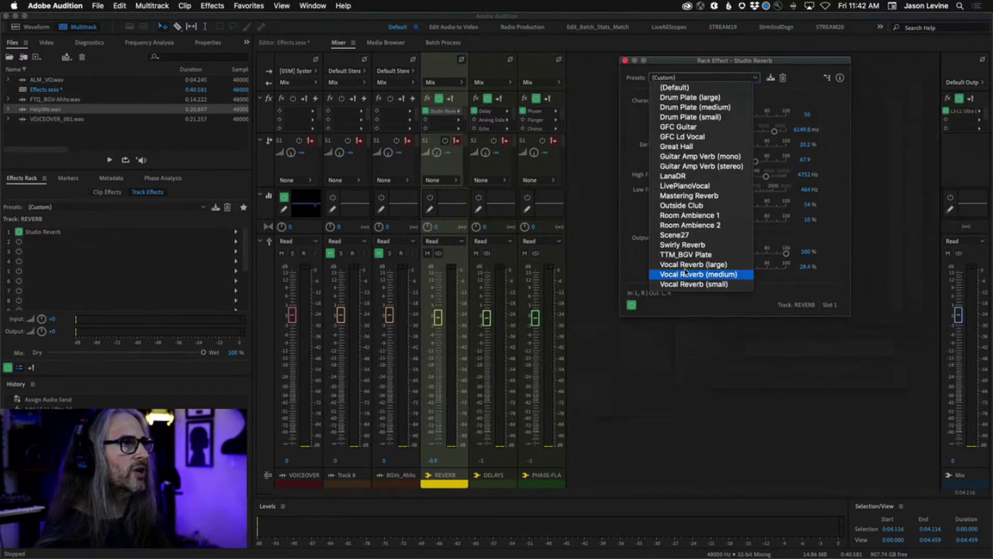
left_click(698, 216)
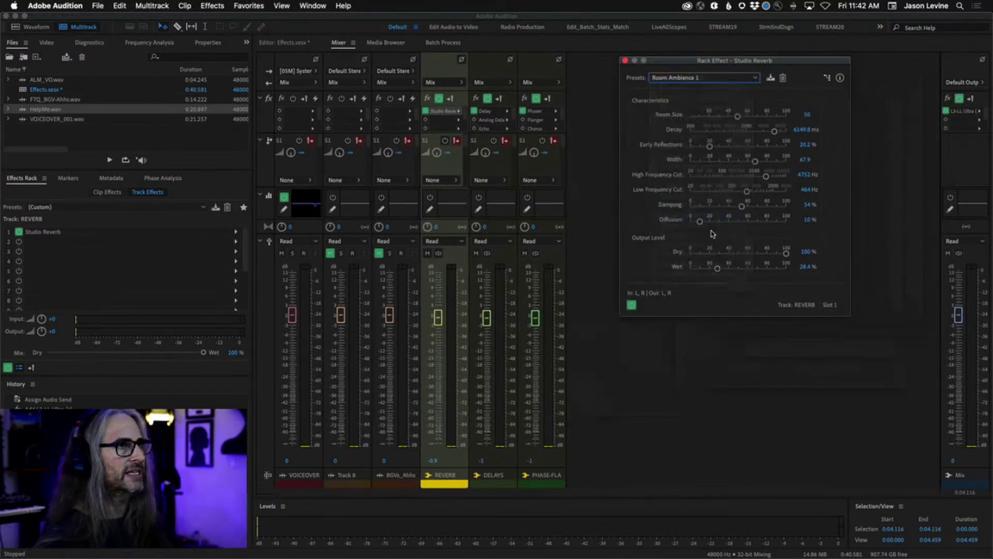
left_click(679, 80)
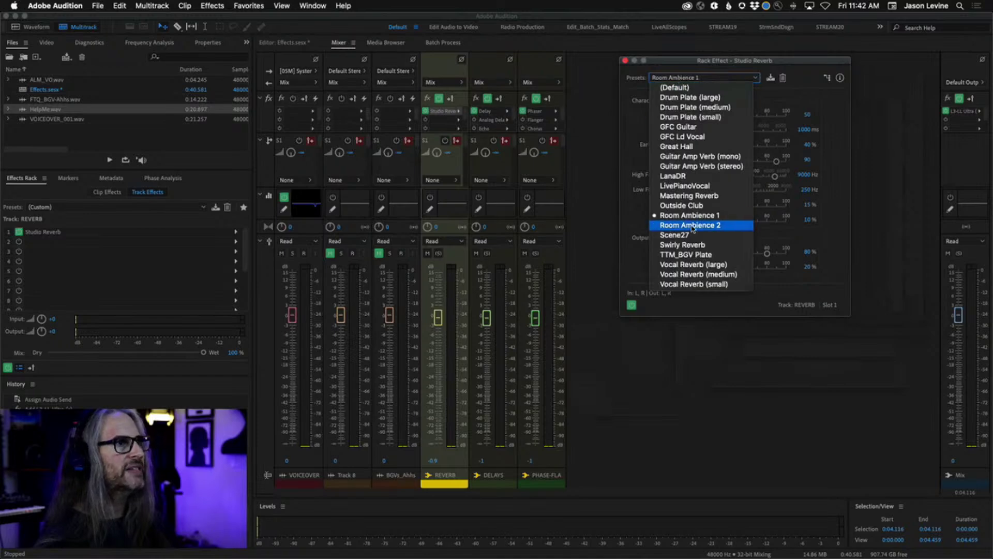
left_click(675, 225)
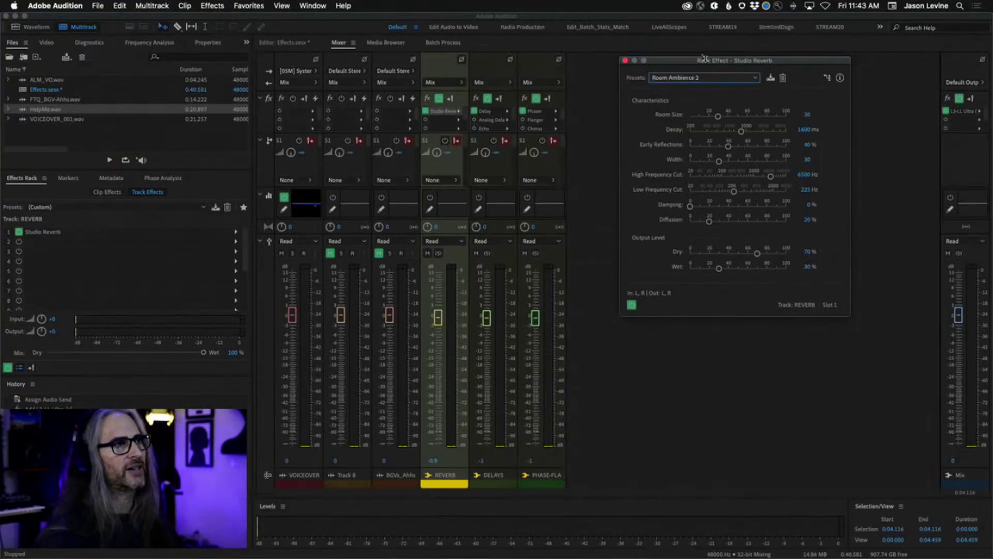
Step: Select the time range from 0:00.000 to about 0:05.807 over the voiceover clip in the multitrack editor, keeping the Studio Reverb window open
left_click(290, 42)
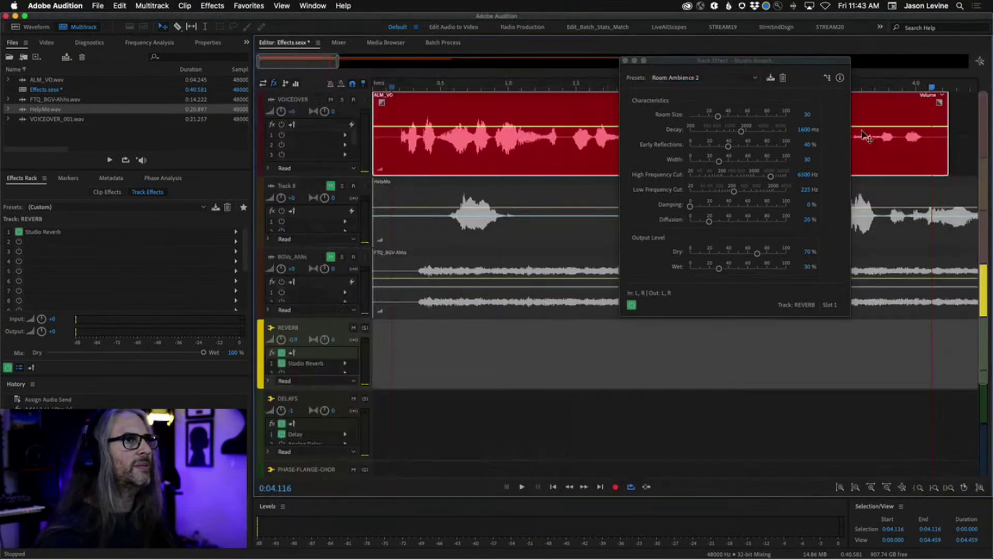
scroll(957, 149, "right", 5)
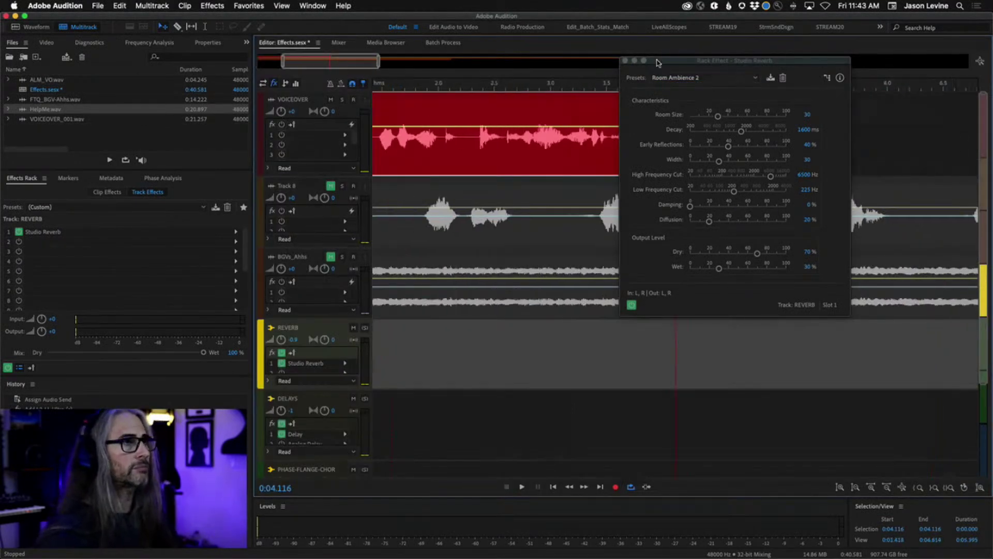
left_click_drag(666, 63, 677, 283)
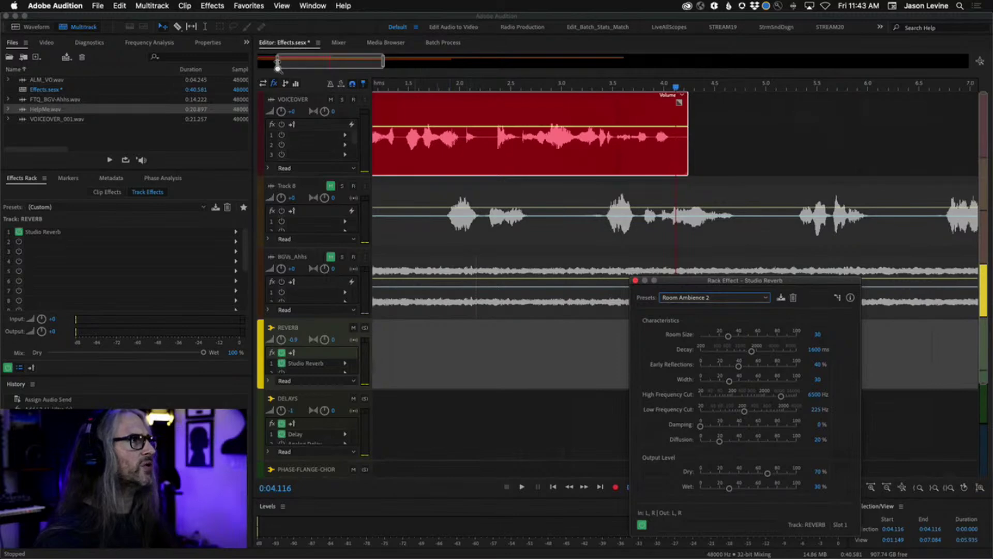
left_click_drag(282, 61, 258, 61)
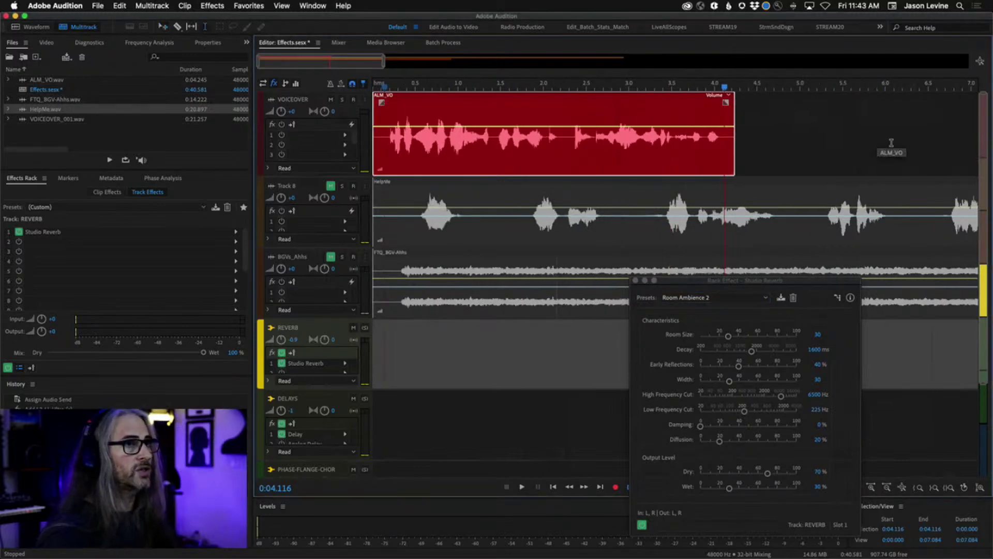
left_click_drag(869, 142, 281, 147)
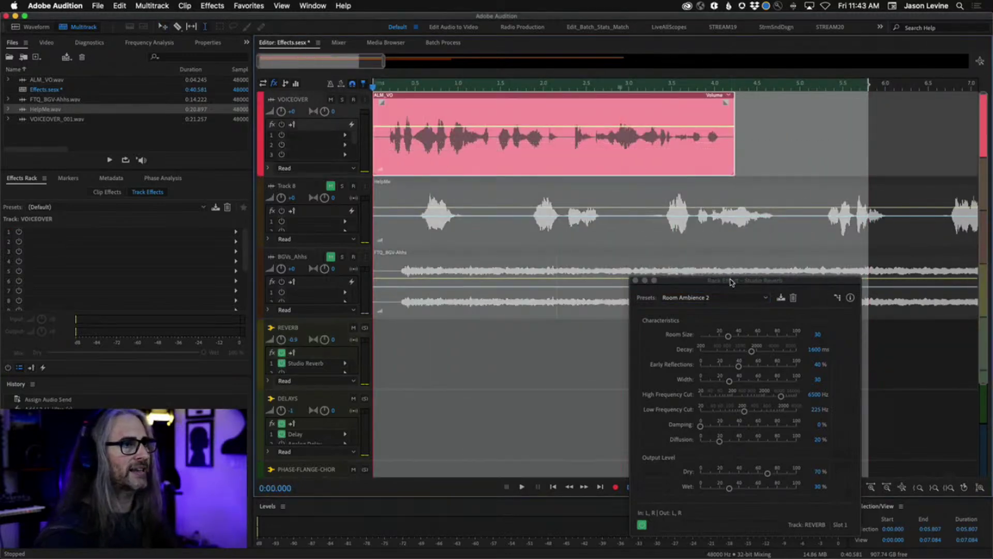
left_click_drag(730, 281, 712, 164)
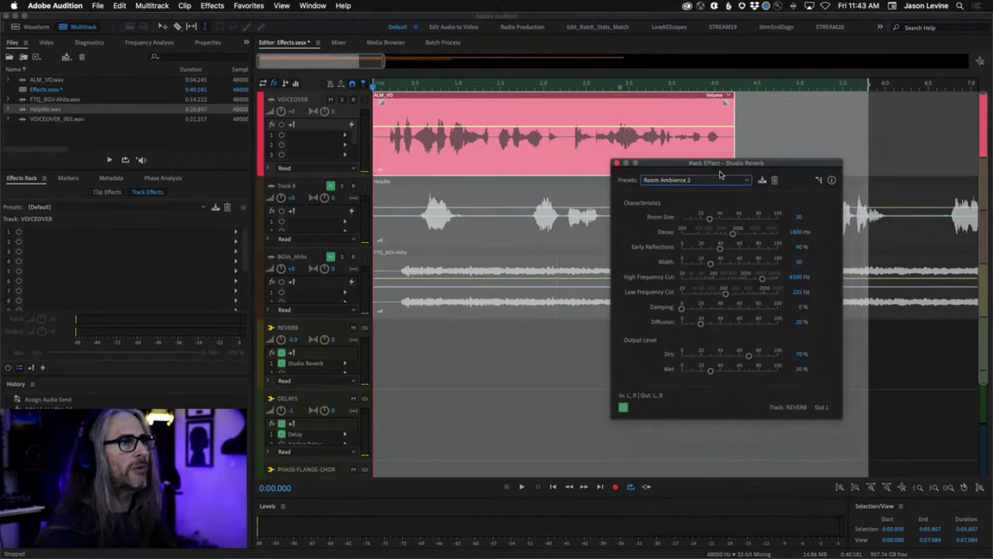
Step: In the Mixer, enable send S1 on the VOICEOVER track and route it to the REVERB bus
left_click(337, 43)
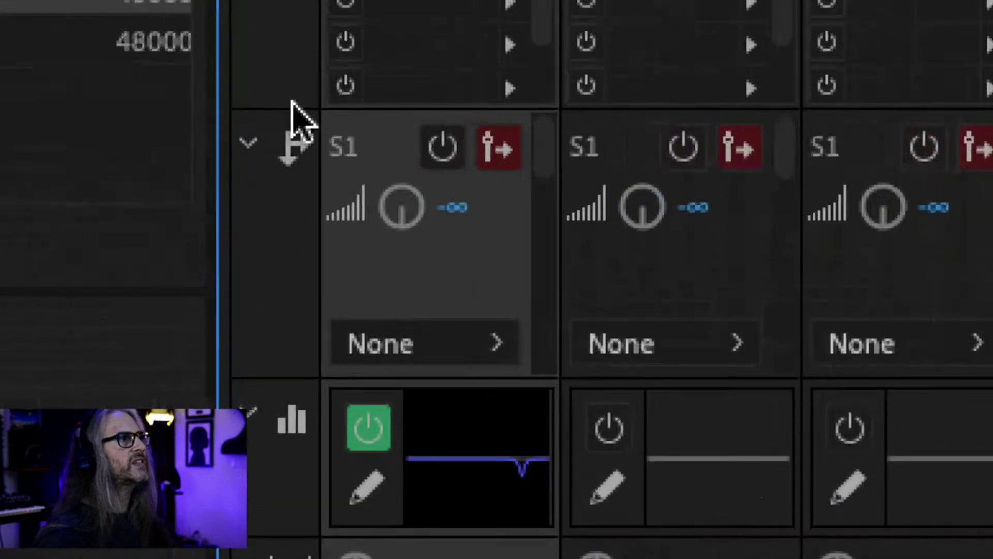
left_click(442, 150)
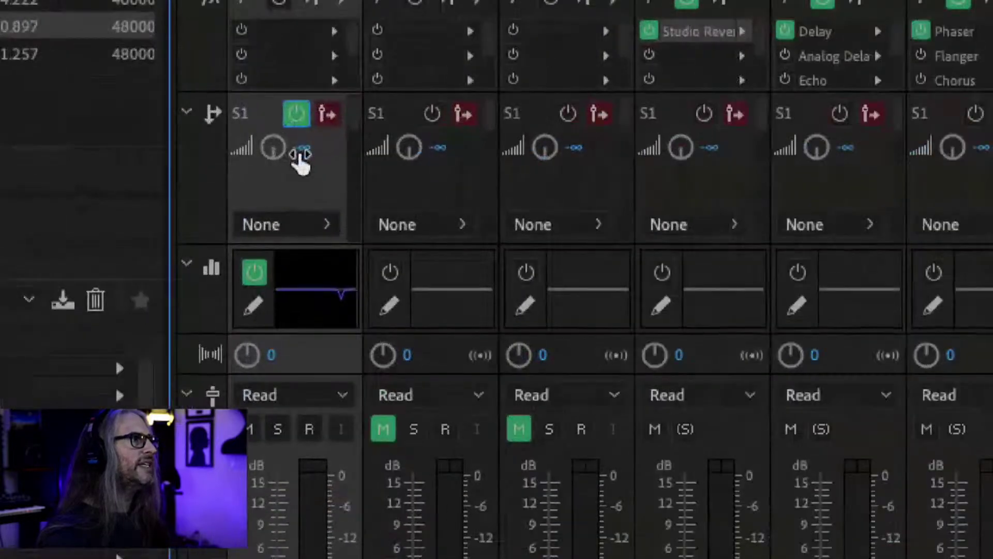
left_click(302, 180)
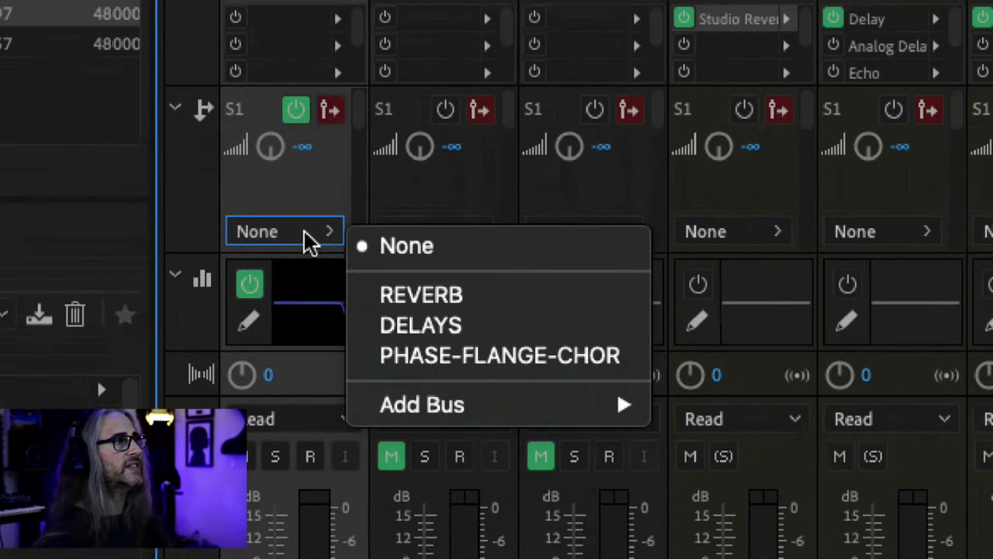
left_click(502, 292)
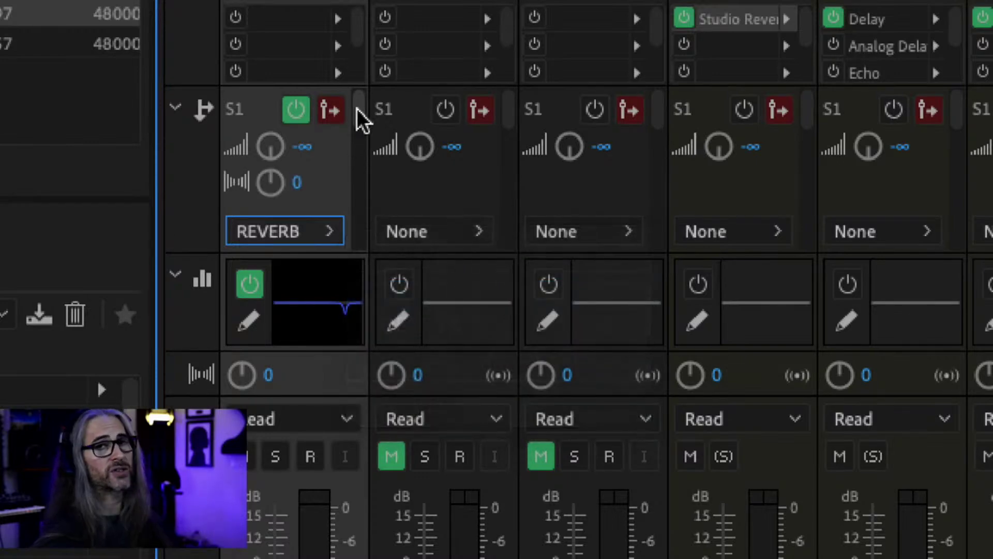
mouse_move(357, 108)
left_mouse_down()
mouse_move(358, 236)
mouse_move(356, 84)
mouse_move(355, 250)
mouse_move(348, 94)
left_mouse_up()
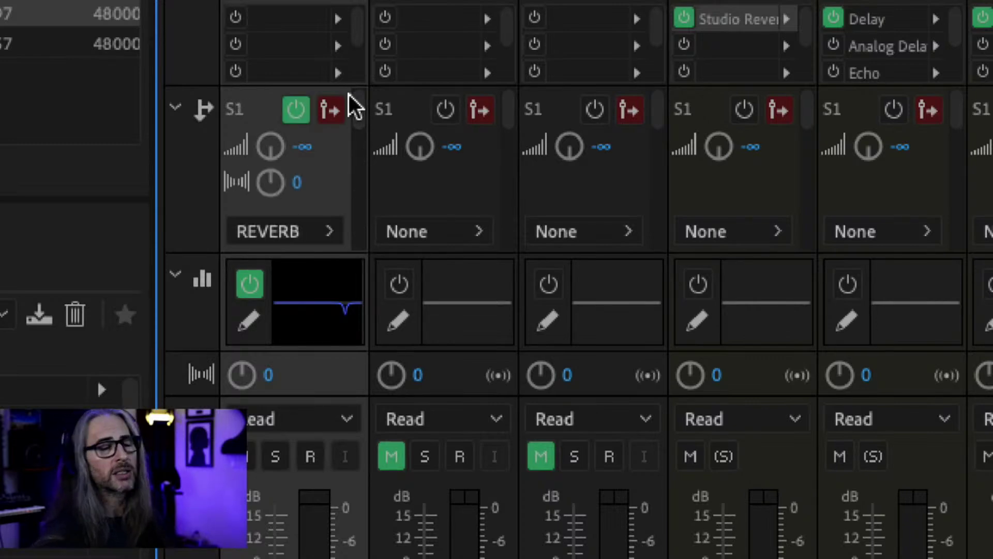
left_click_drag(360, 112, 357, 60)
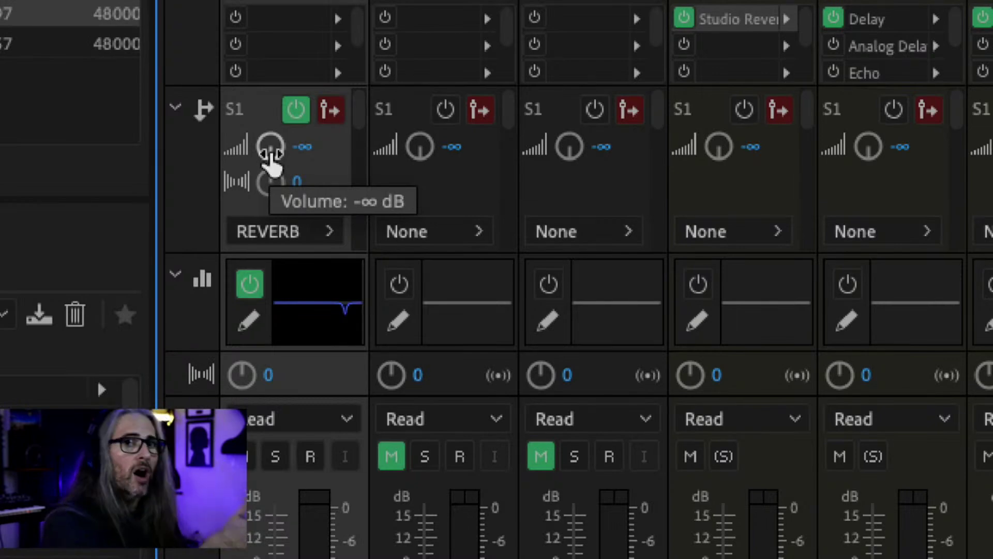
Step: Set the volume of the VOICEOVER track's REVERB send to 0 dB
left_click(304, 147)
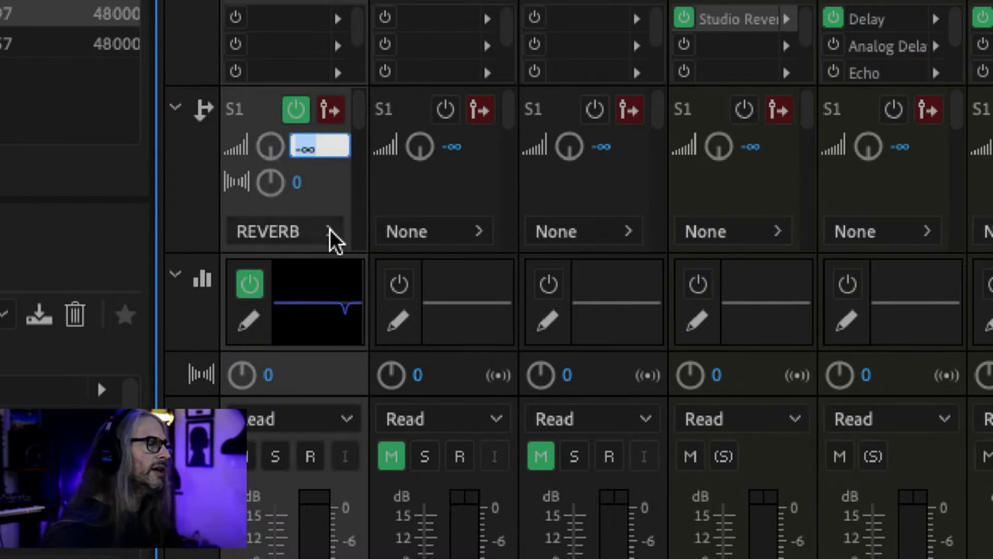
type("0")
key("Return")
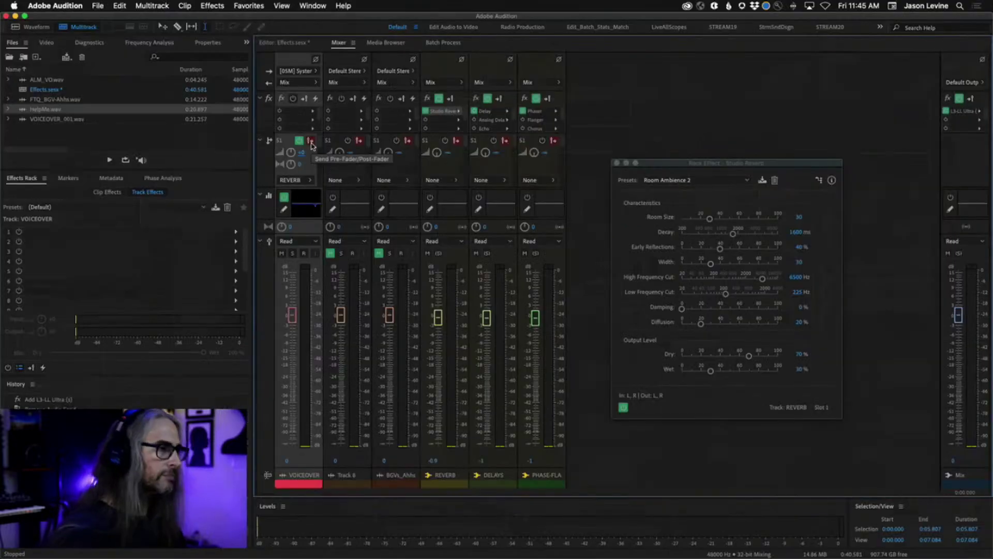
Step: Move the Studio Reverb window clear of the mixer channels and set its Dry output level to 80%
left_click_drag(666, 166, 614, 86)
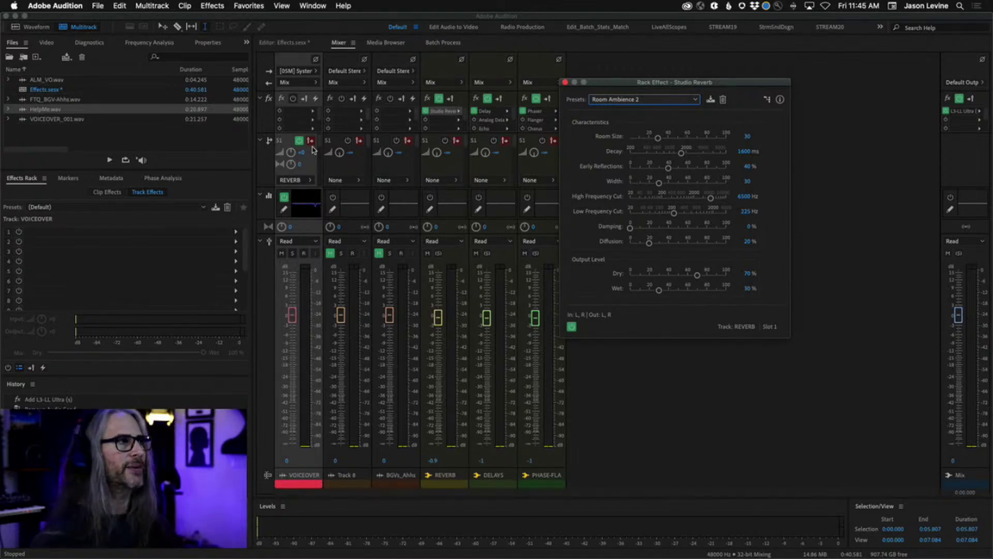
left_click(698, 279)
left_click(744, 278)
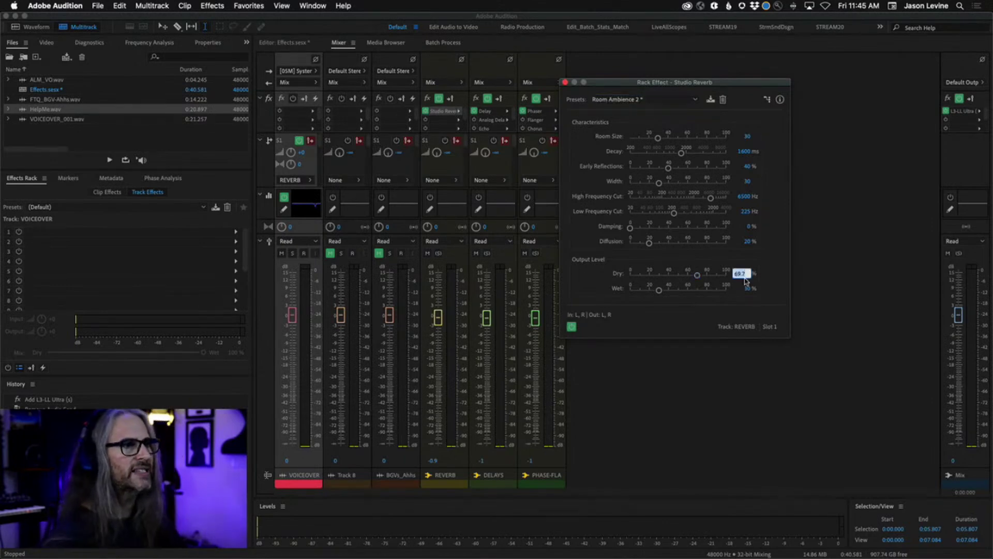
type("80")
key("Return")
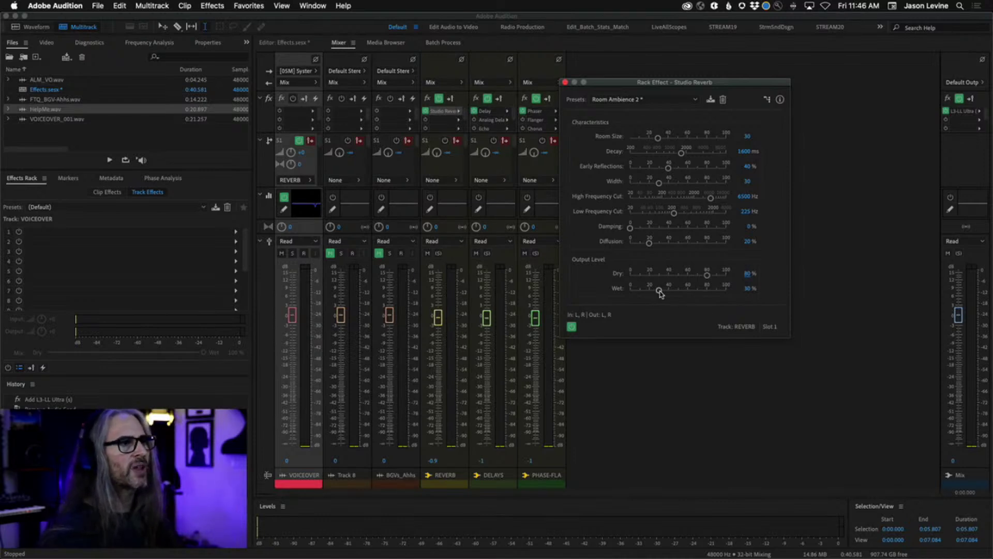
Step: Lower the Studio Reverb's Wet level to 0%, play the voiceover, and raise Wet to about 19.7% while listening
left_click_drag(659, 290, 581, 296)
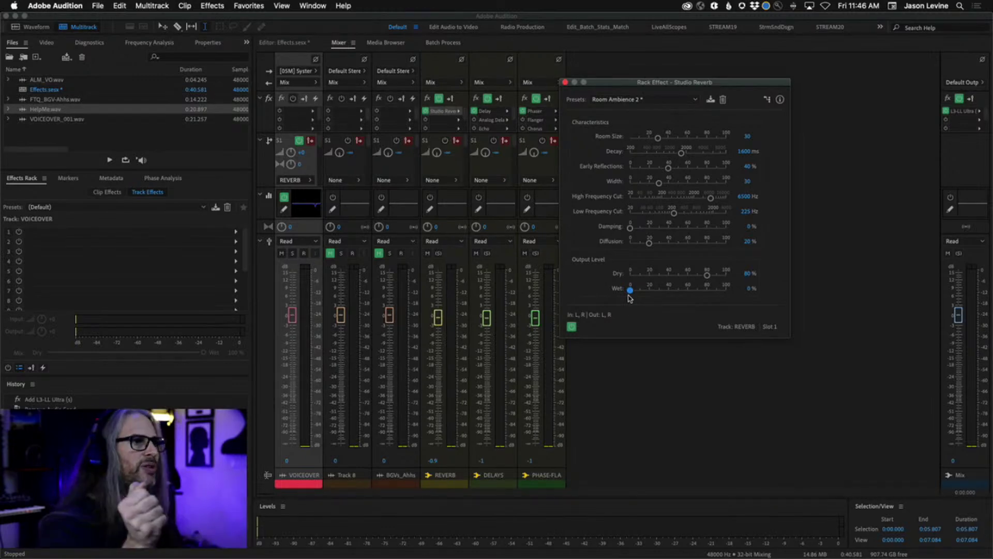
left_click_drag(630, 292, 596, 302)
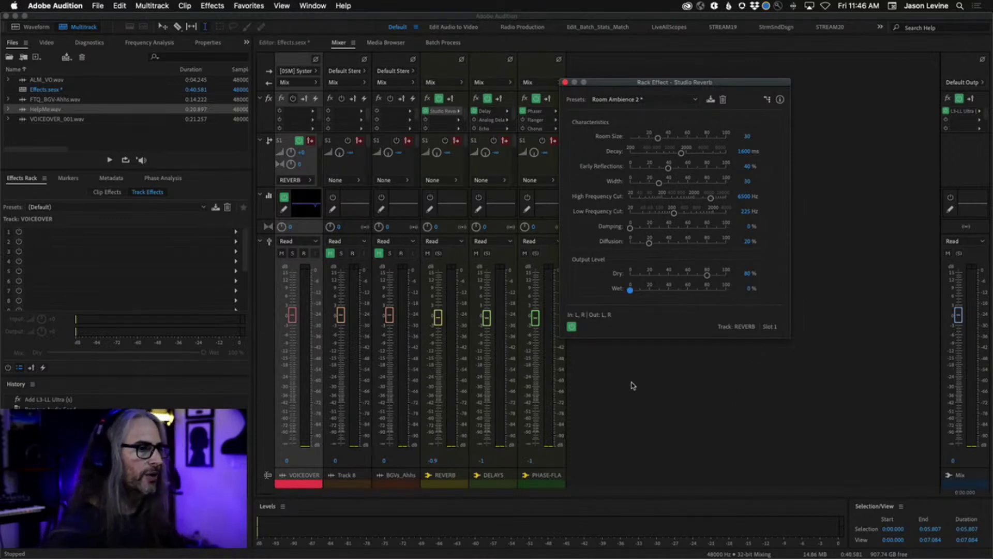
key("space")
left_click_drag(630, 290, 649, 299)
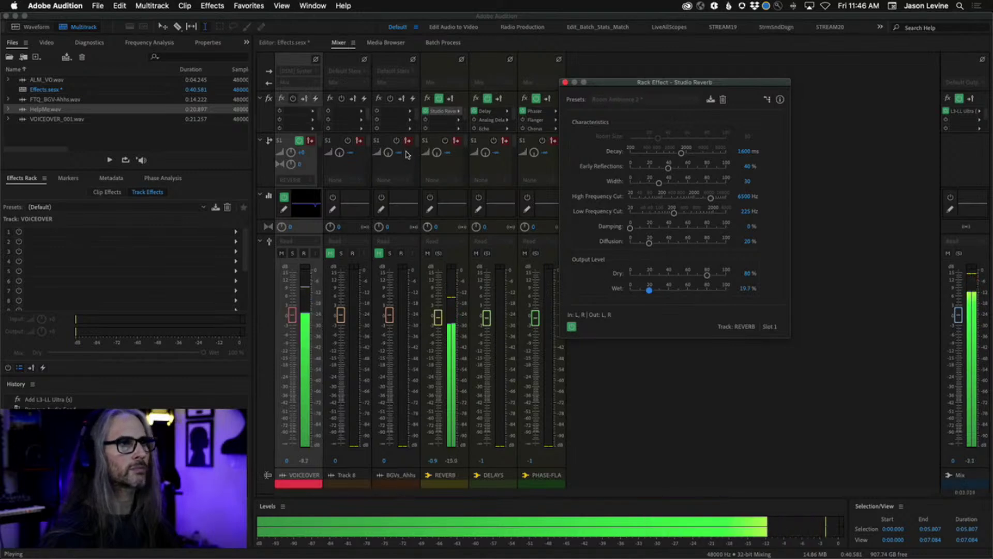
key("space")
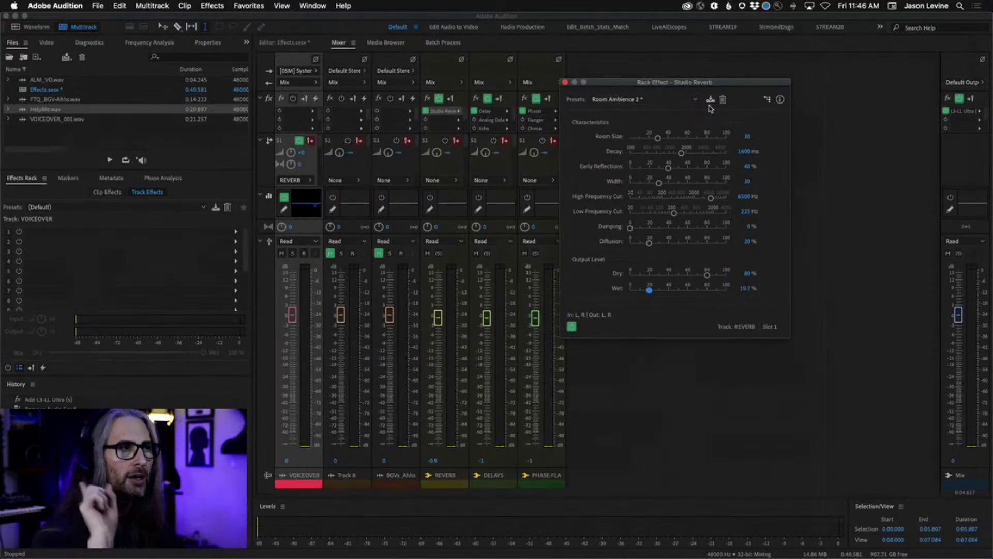
Step: Set the Studio Reverb's Decay to 1000 ms and play the voiceover to hear it
left_click(741, 151)
type("100")
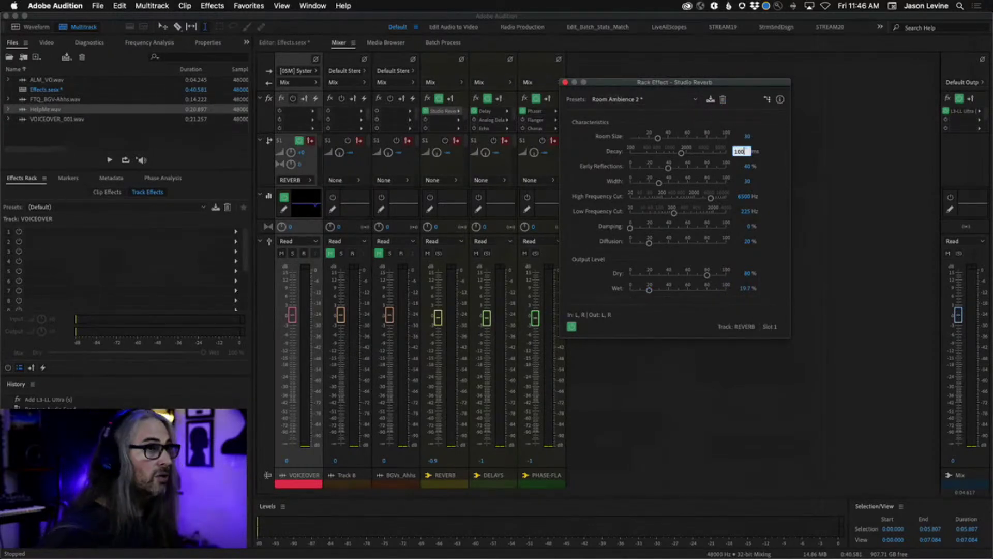
key("Return")
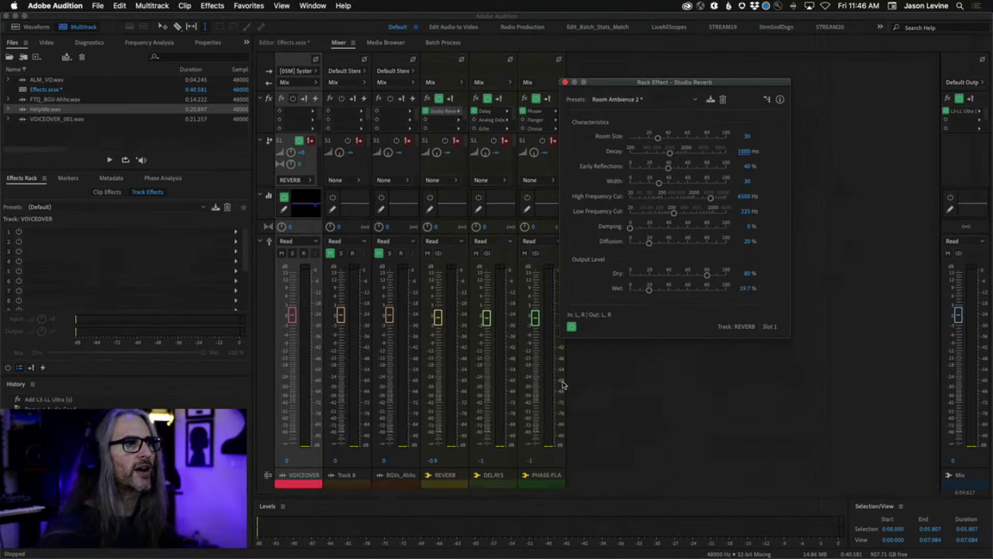
key("space")
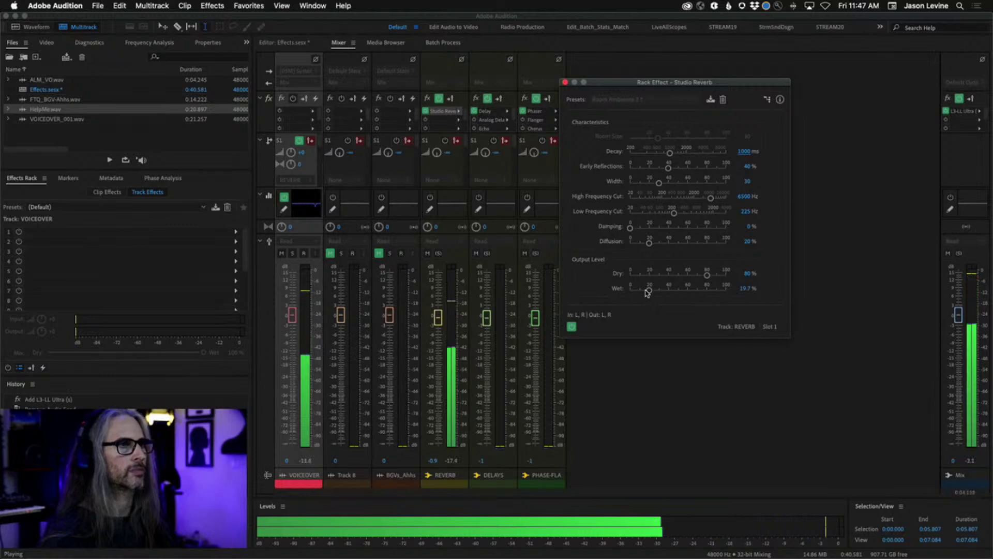
key("space")
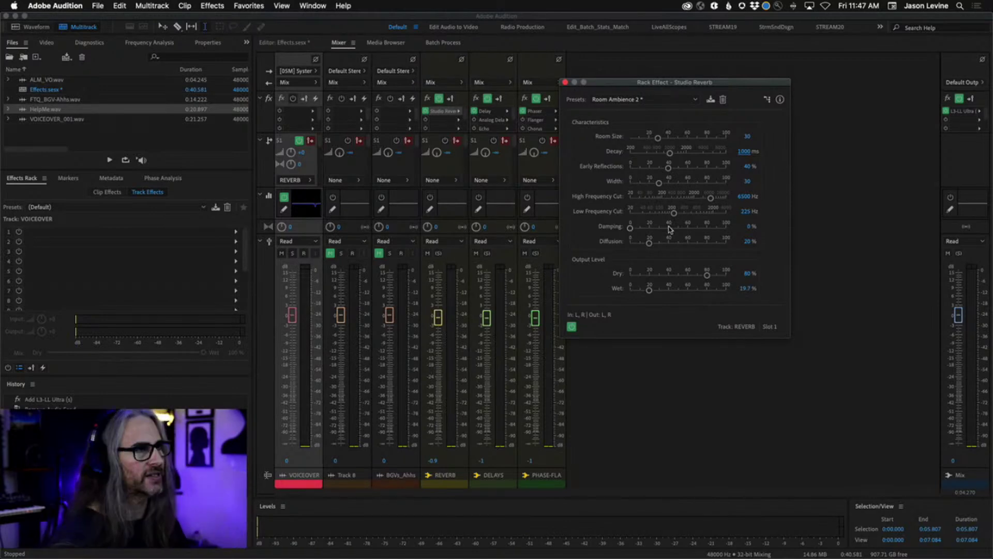
Step: Compare the voiceover's playback with the Studio Reverb's Damping at 100% and back at 0%
left_click_drag(630, 228, 834, 235)
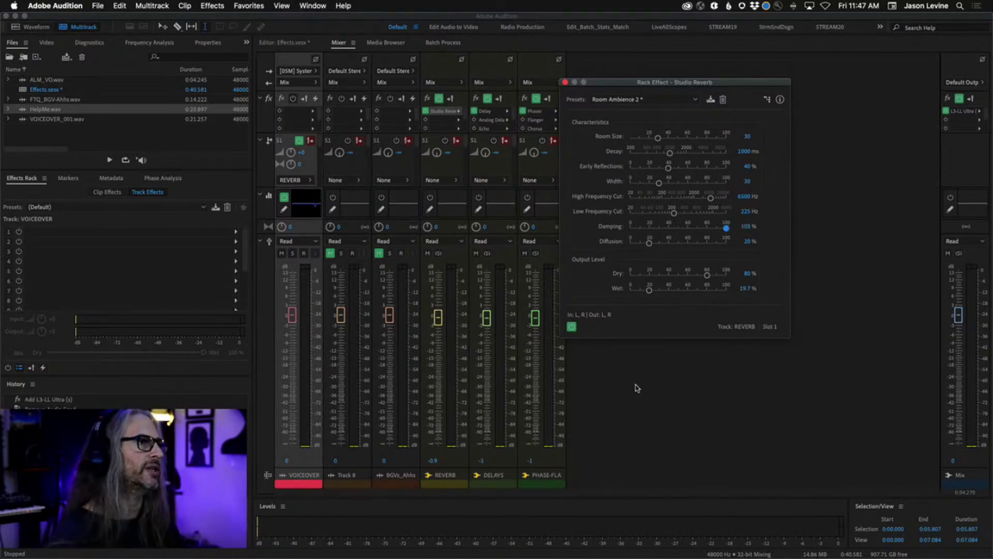
key("space")
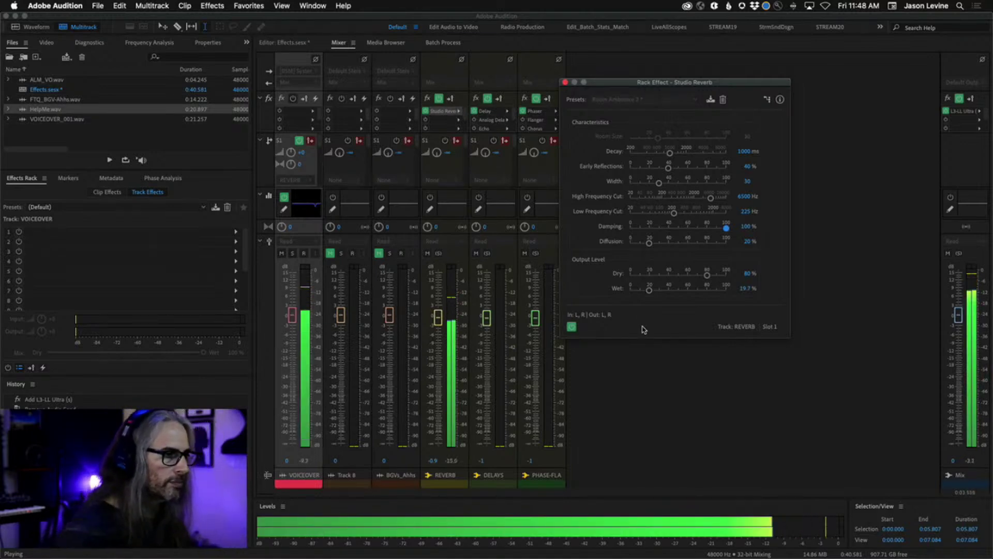
key("space")
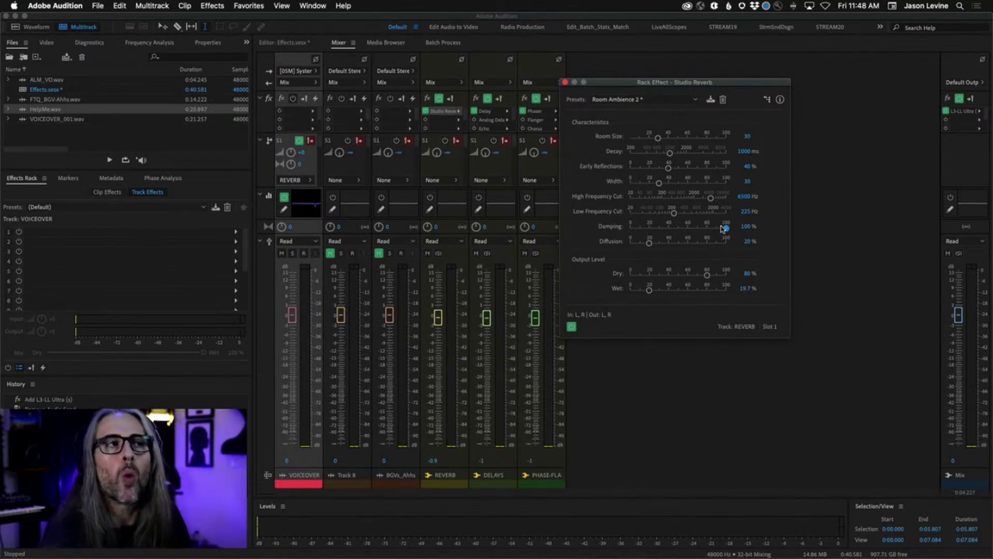
left_click_drag(724, 228, 526, 233)
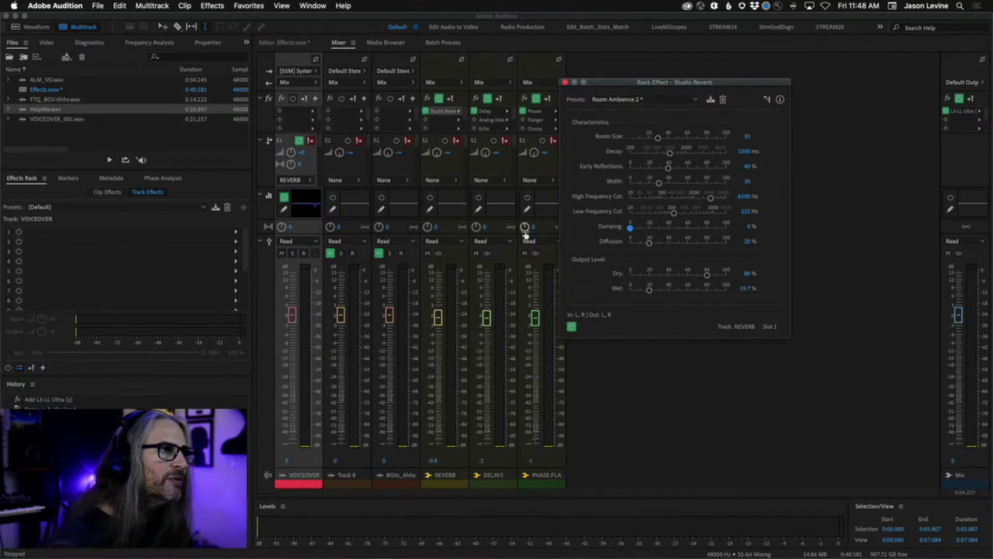
key("space")
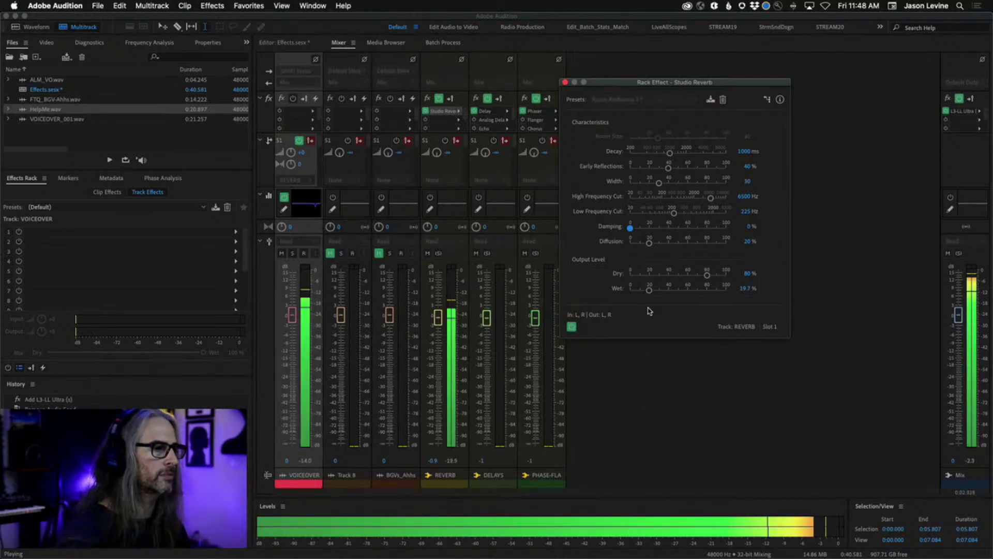
key("space")
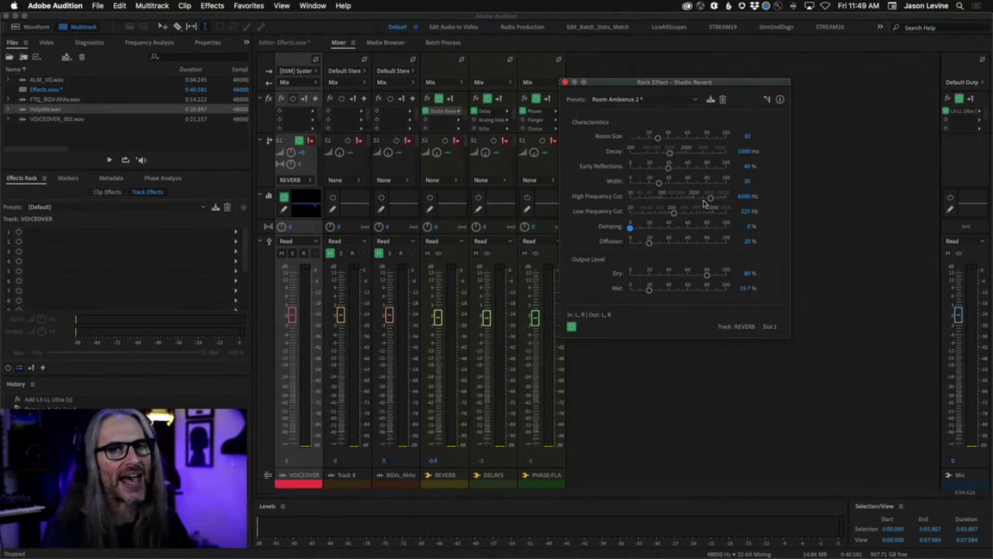
Step: Lower the Studio Reverb's High Frequency Cut to about 5026 Hz and play the voiceover to hear it
left_click_drag(710, 198, 711, 203)
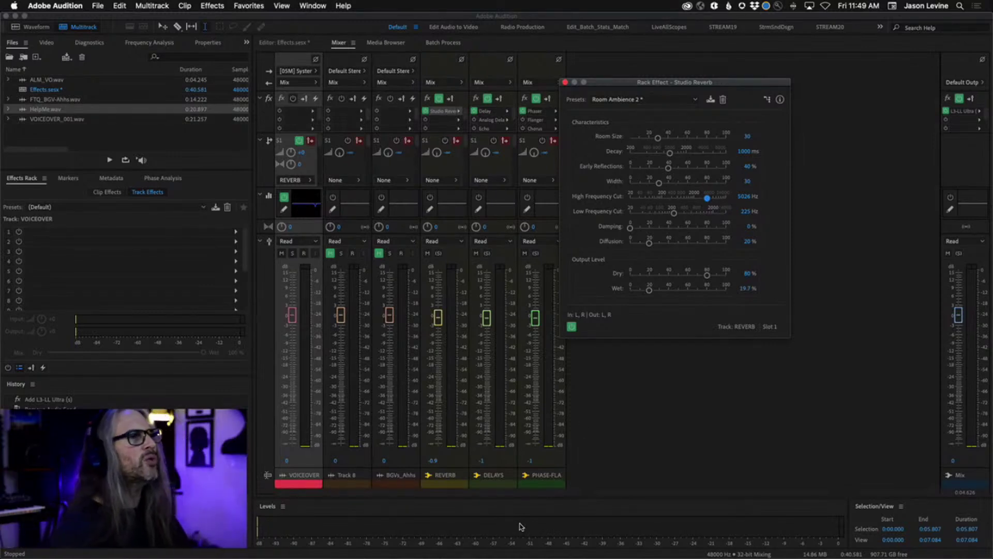
key("space")
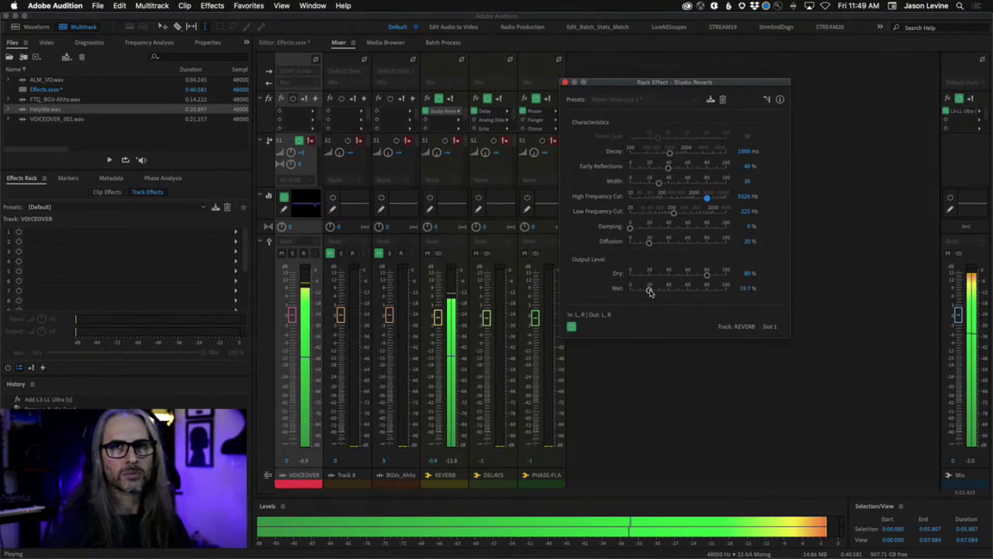
key("space")
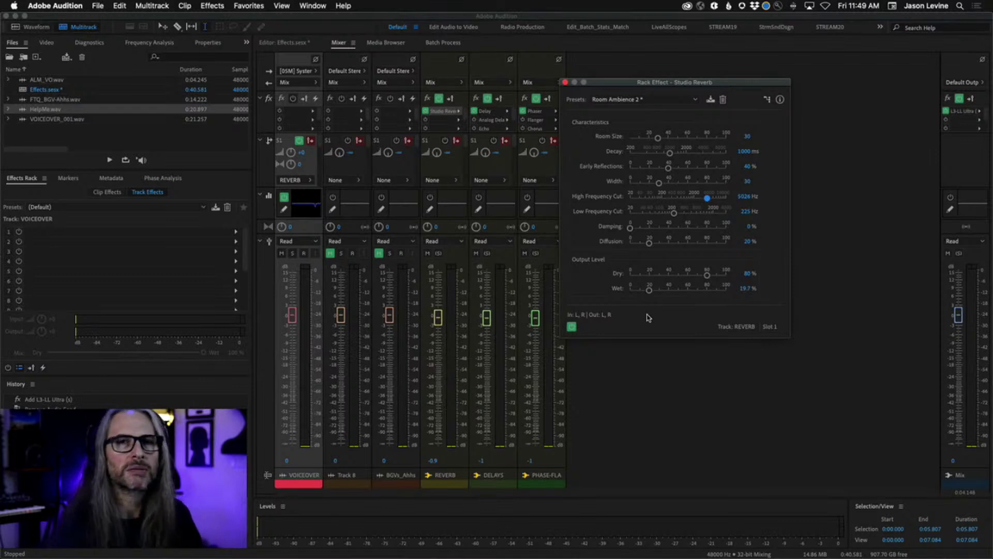
Step: Bypass the Studio Reverb, play the voiceover from about 0:00.193 in the multitrack editor, and re-enable the effect during playback to compare
left_click(571, 327)
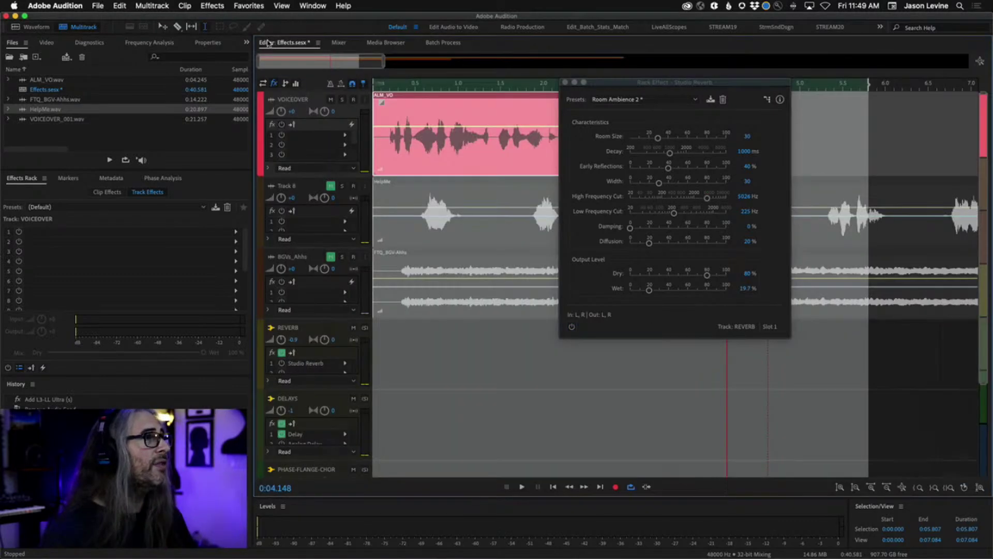
left_click(267, 42)
left_click(390, 87)
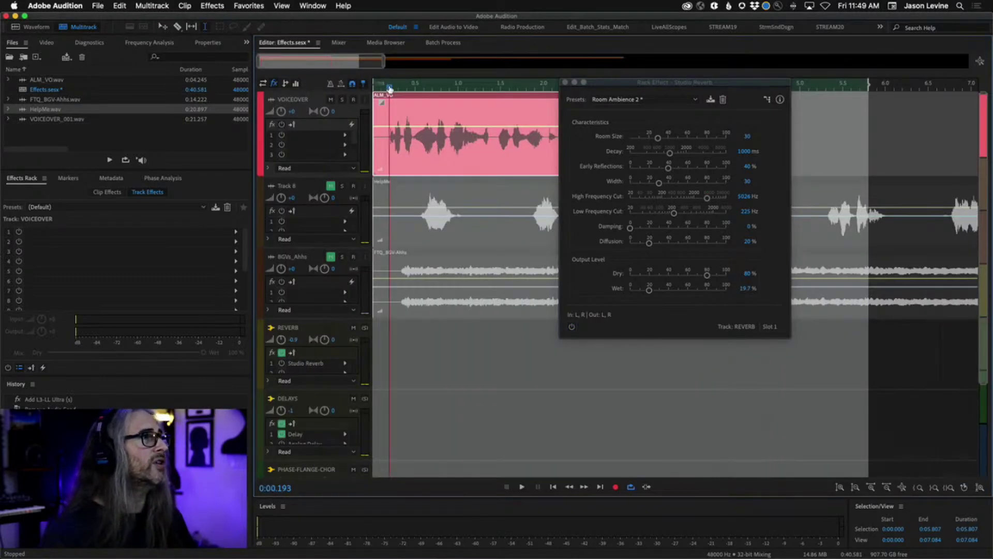
key("space")
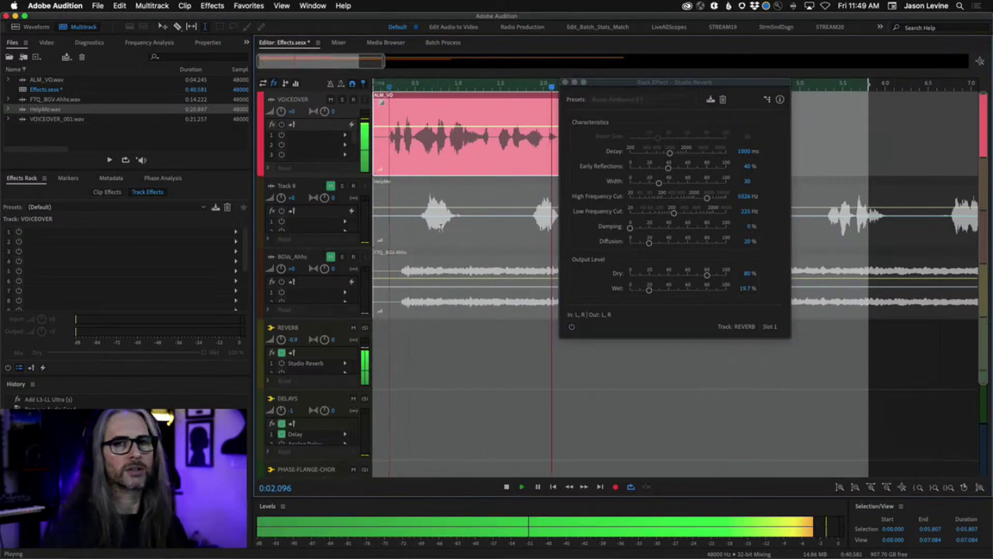
left_click(572, 327)
left_click(572, 327)
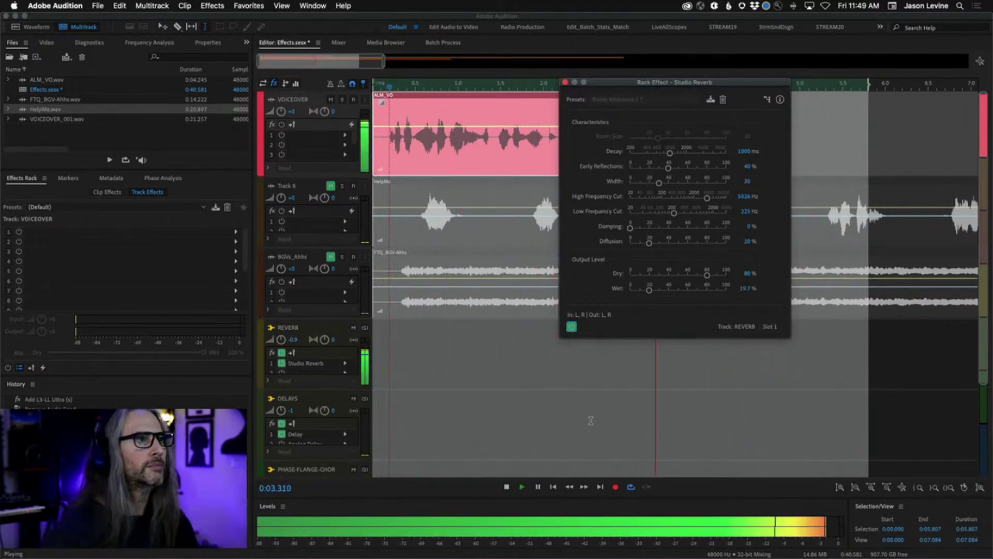
key("space")
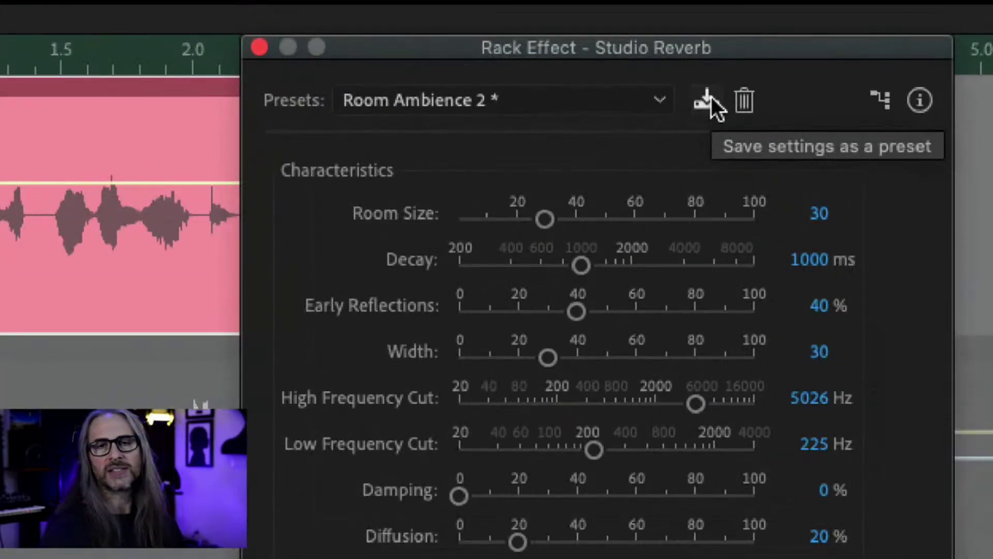
Step: Save the current Studio Reverb settings as a preset named Room Ambience 3 - AdobeLive
left_click(711, 98)
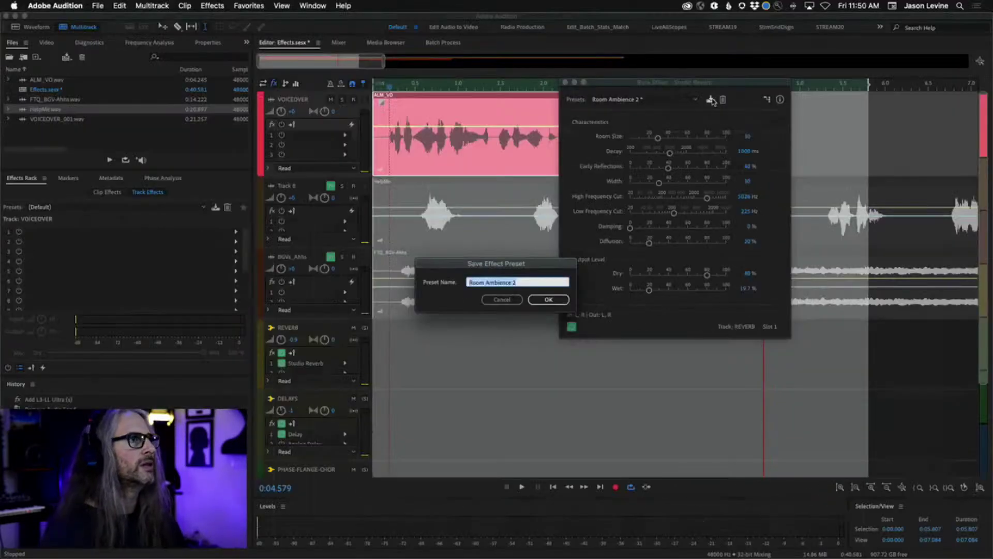
key("Right")
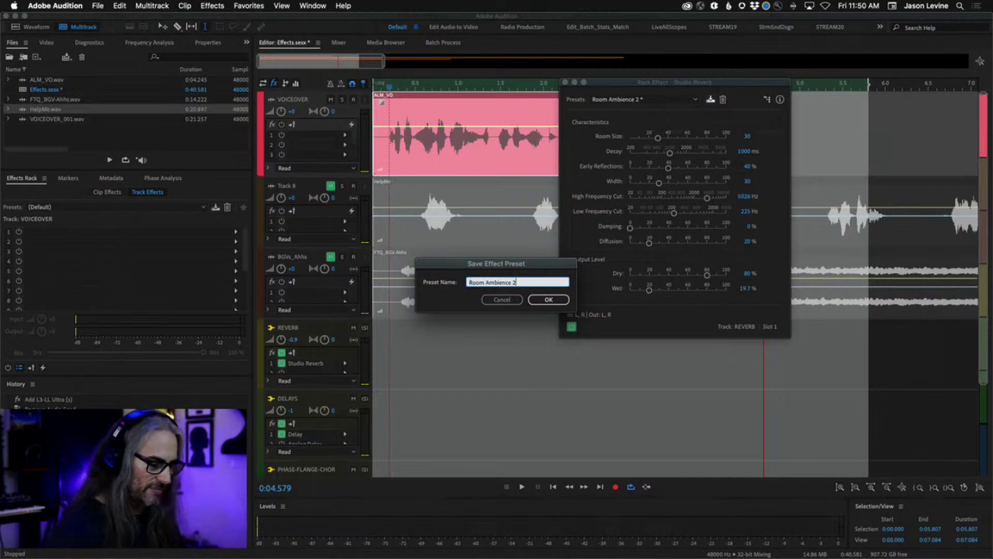
type("- AdobeLive")
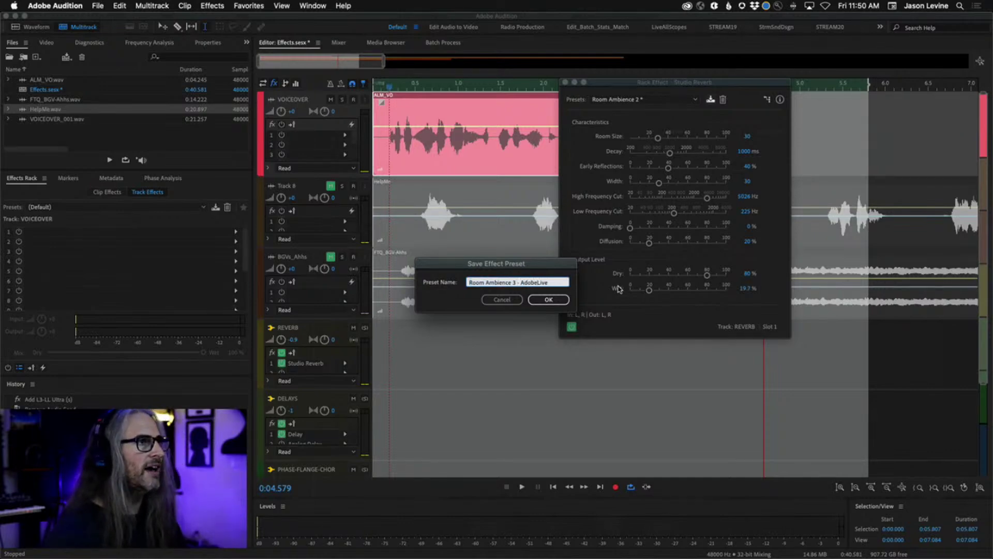
key("Return")
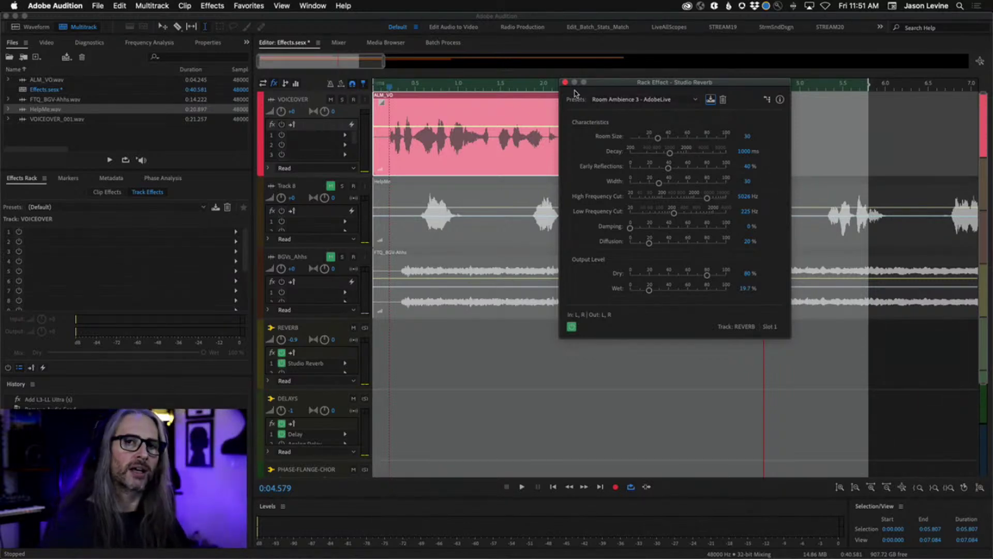
Step: Load the Great Hall preset in the Studio Reverb and close the effect window
left_click(653, 99)
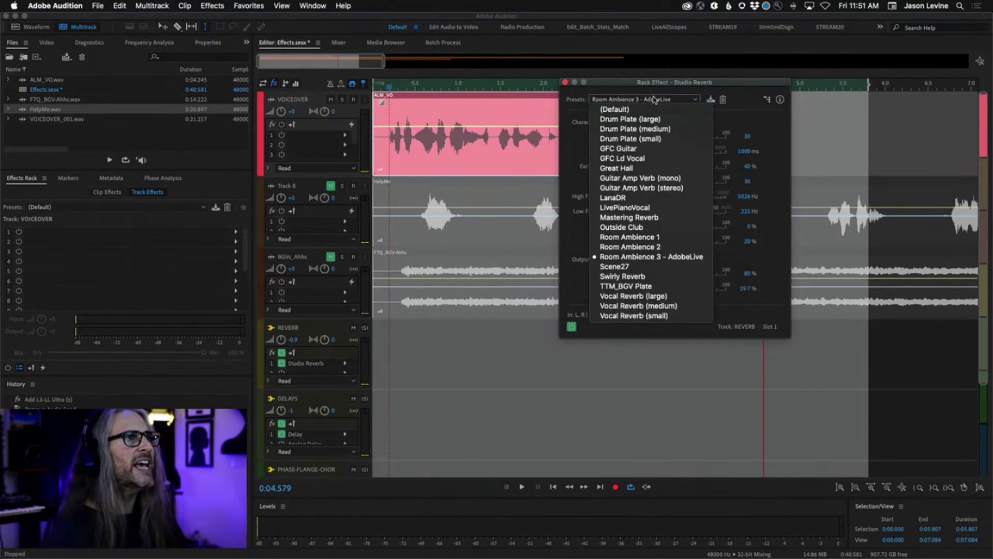
left_click(628, 169)
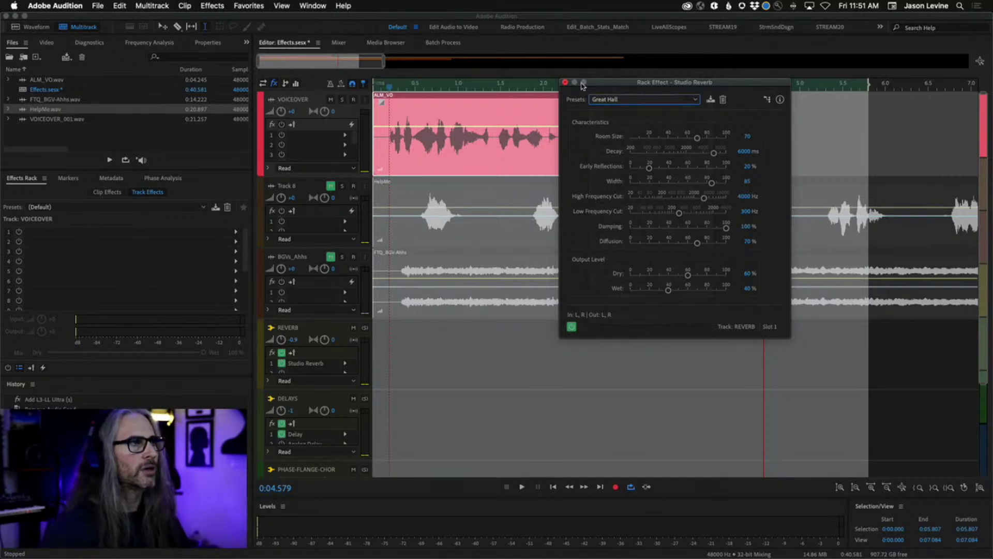
left_click(565, 82)
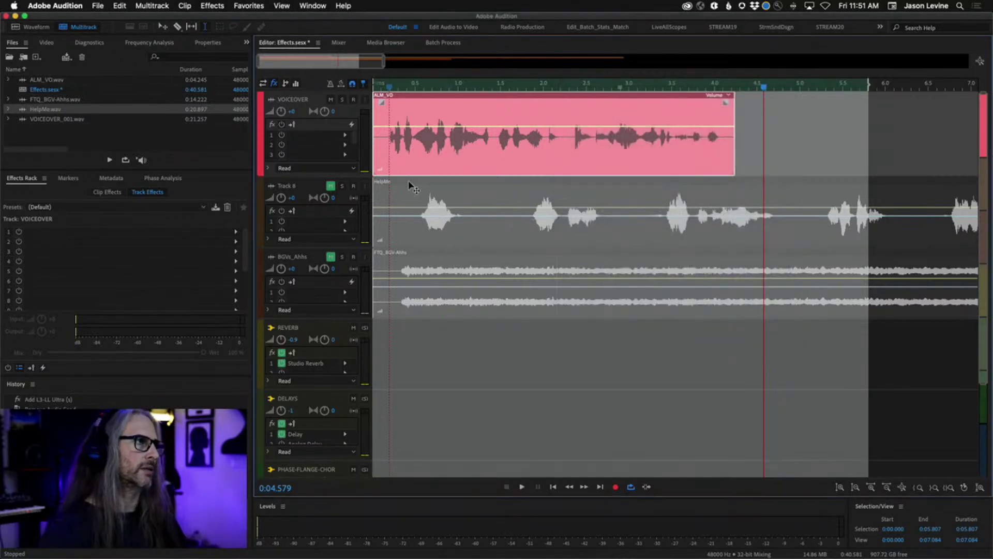
Step: Place the playhead at about 0:00.121 and switch the VOICEOVER track's send to the REVERB bus to pre-fader
left_click(383, 149)
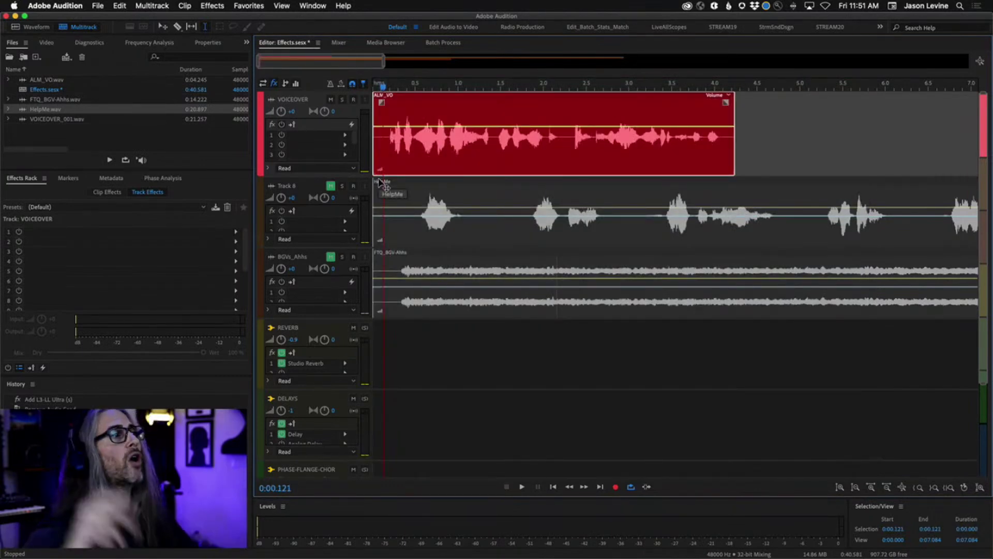
left_click(339, 43)
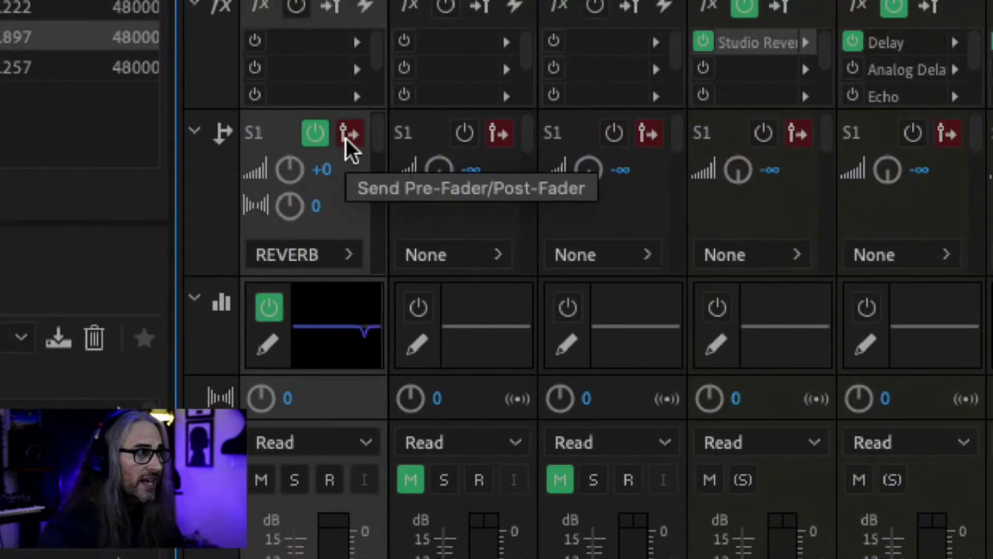
left_click(347, 139)
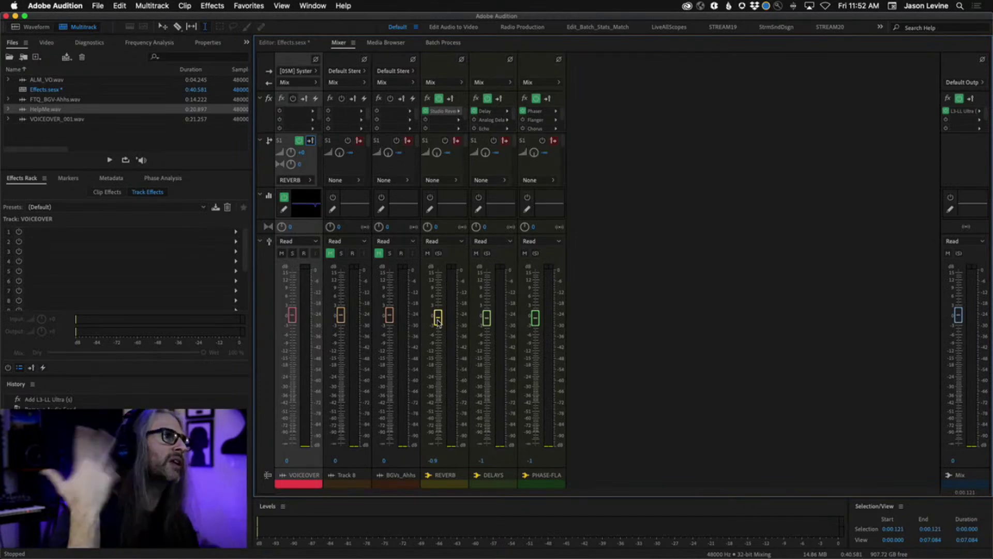
Step: Reopen the Studio Reverb on the REVERB bus and set its Dry level to 0% and Wet level to 100%
double_click(442, 112)
left_click_drag(649, 86, 557, 65)
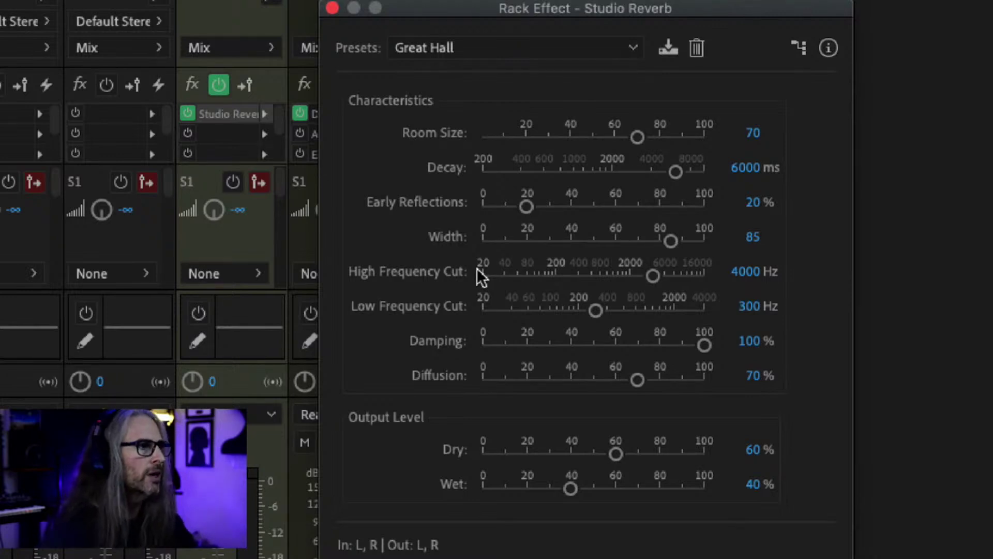
left_click_drag(616, 454, 467, 461)
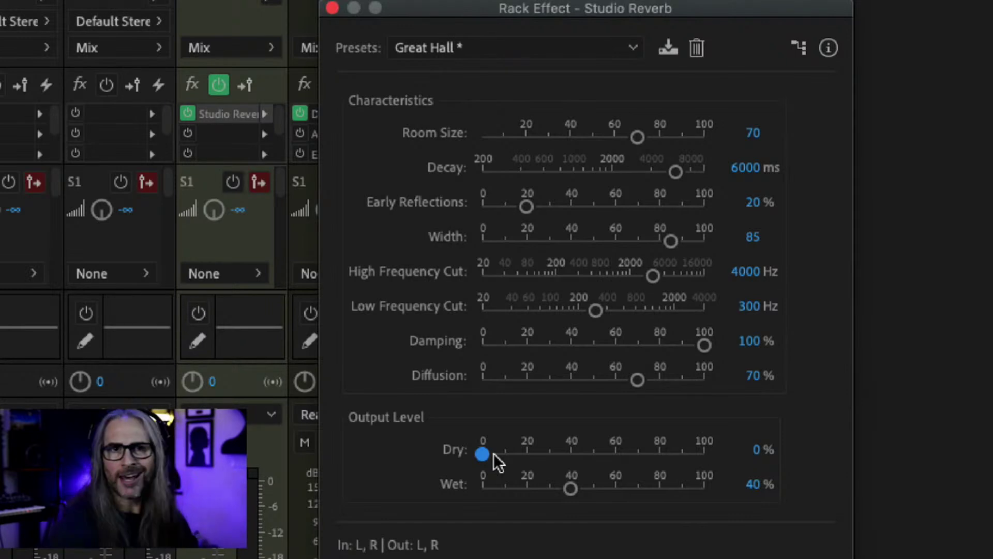
left_click_drag(571, 487, 864, 514)
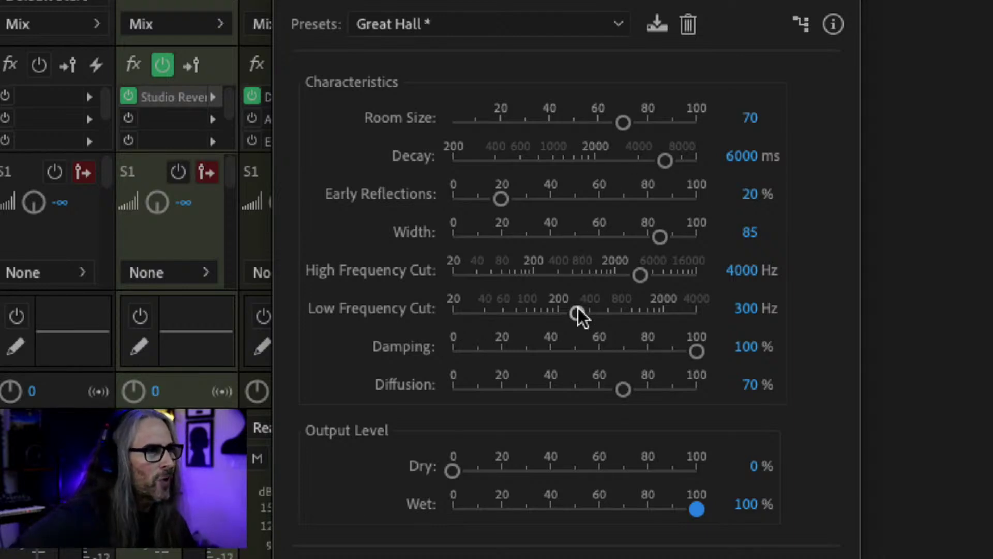
Step: Try the Studio Reverb's Low Frequency Cut at 20 Hz and return it to 300 Hz
left_click_drag(578, 310, 451, 313)
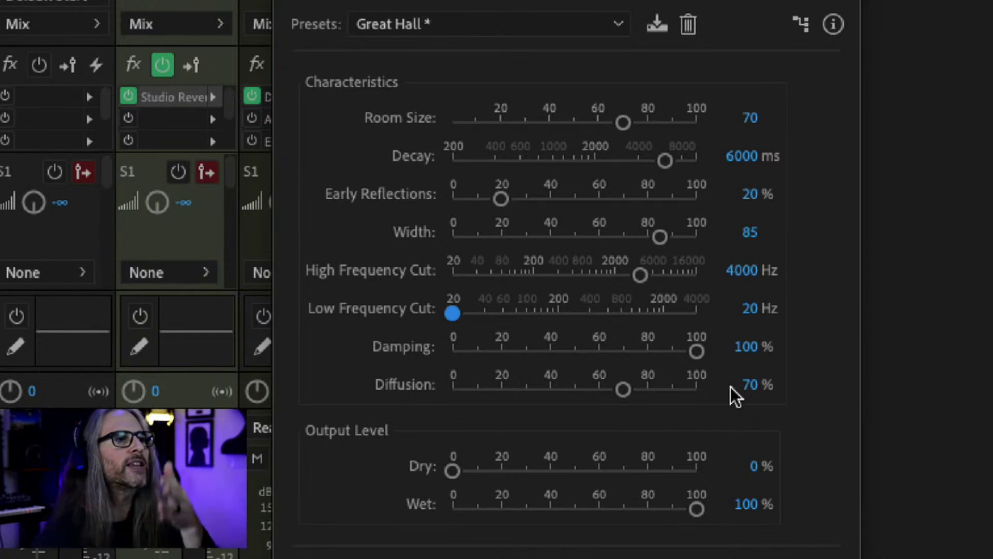
left_click_drag(454, 314, 576, 318)
left_click(749, 308)
type("3900")
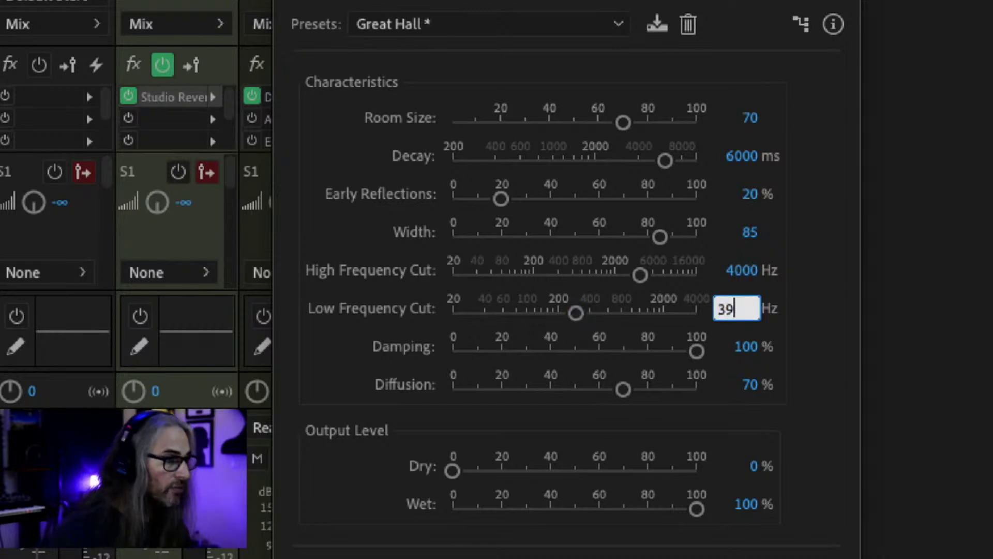
key("BackSpace")
key("BackSpace")
key("BackSpace")
type("00")
key("Return")
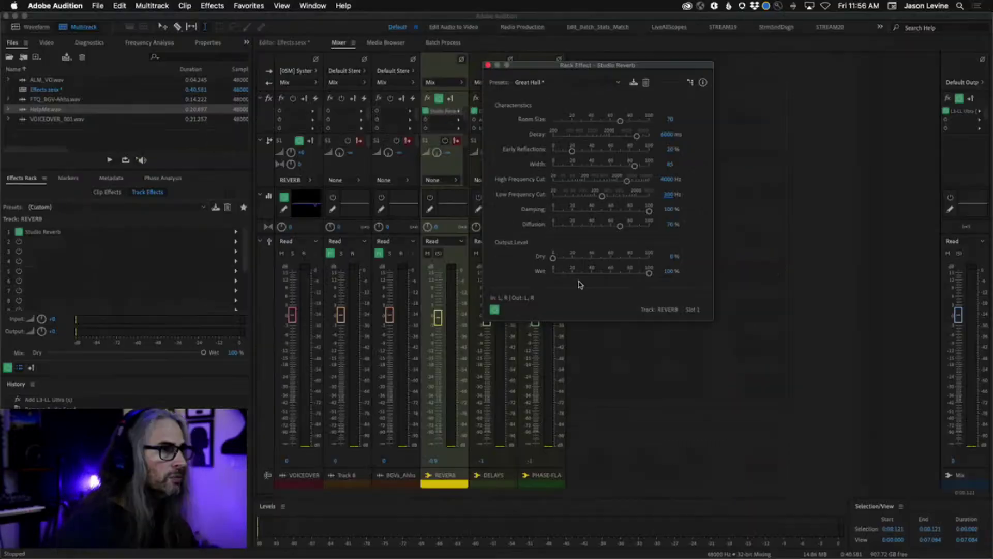
Step: Close the Studio Reverb, lower the REVERB bus fader to -∞, and play the voiceover while watching the mixer
left_click(488, 65)
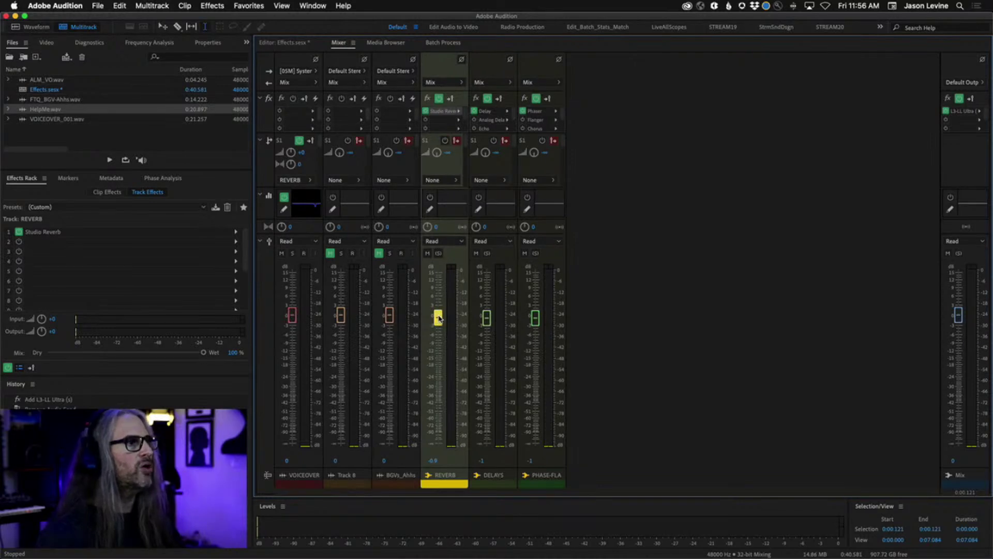
left_click_drag(438, 318, 438, 442)
left_click(294, 44)
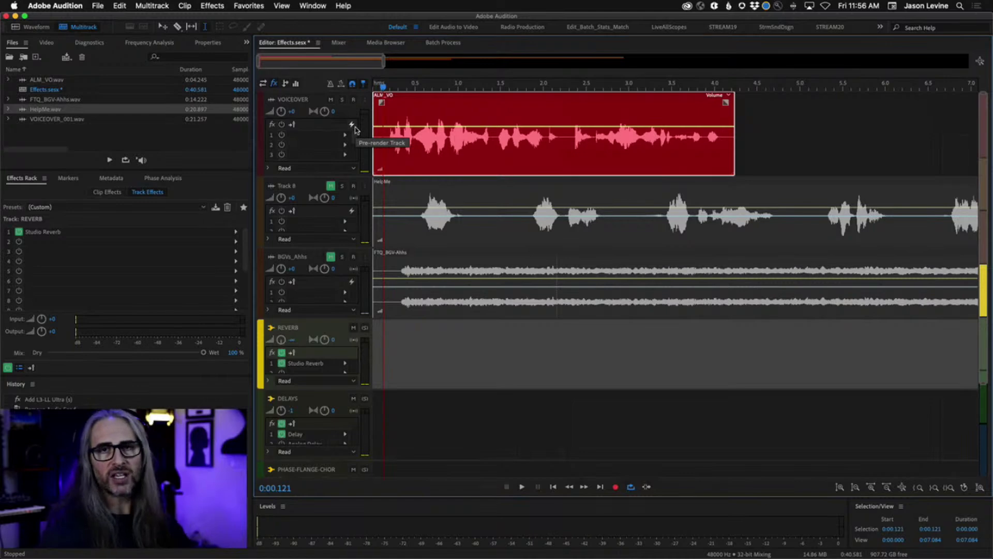
left_click(339, 44)
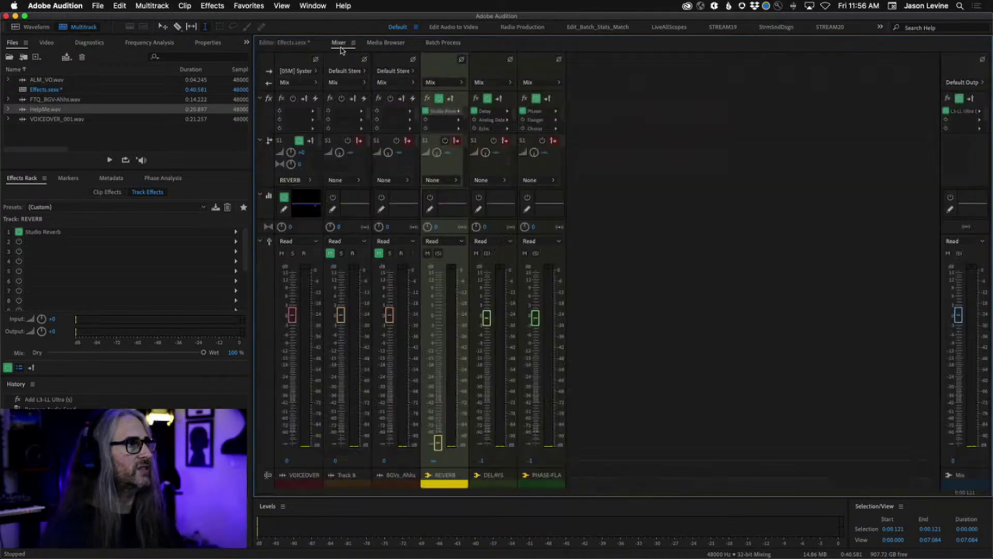
key("space")
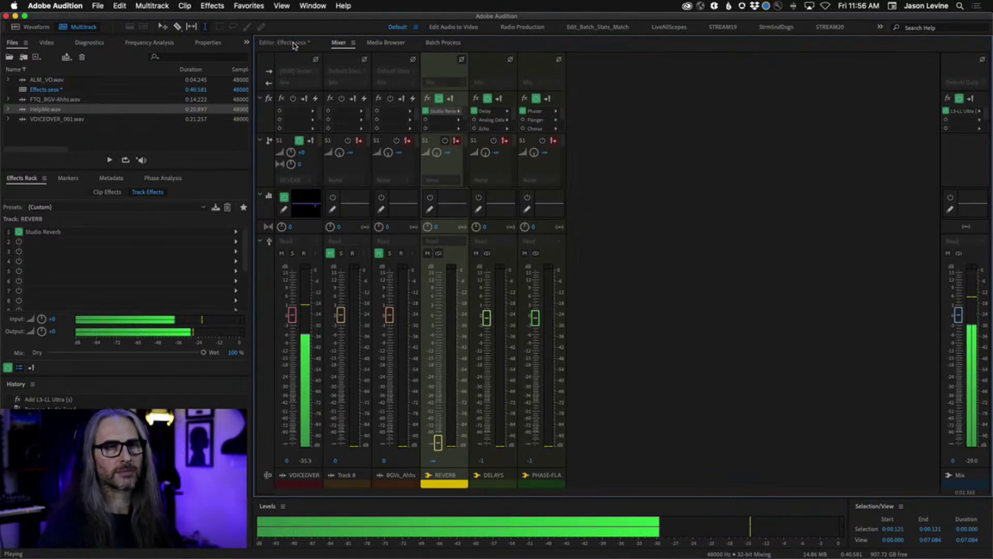
key("space")
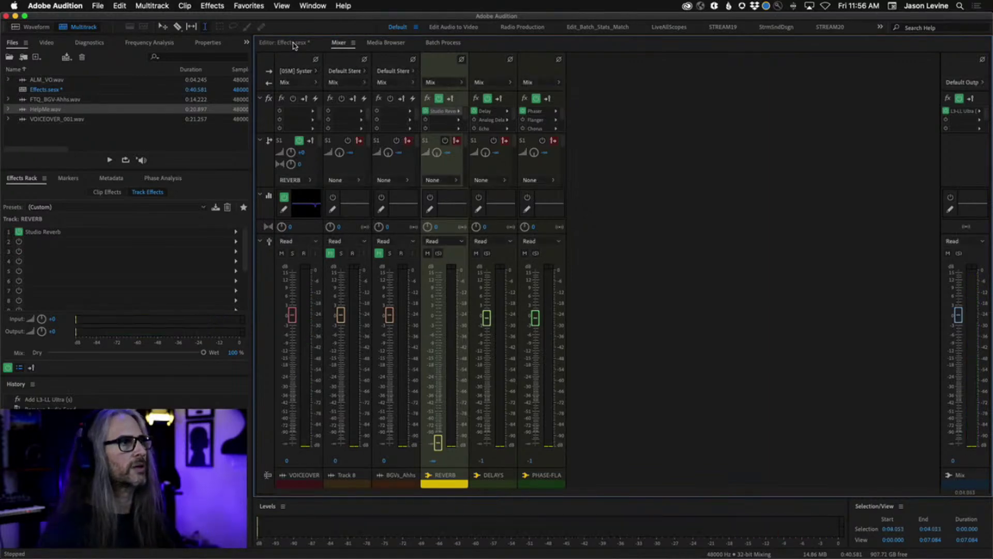
Step: Play from about 0:00.114 and raise the REVERB bus fader to about -12.6 dB during playback
left_click(293, 44)
left_click(390, 87)
left_click(383, 87)
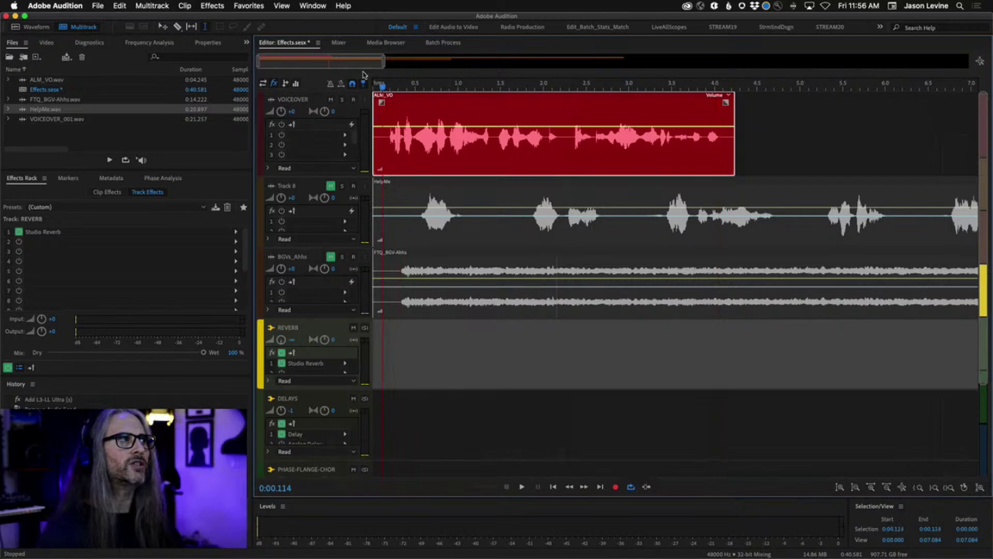
left_click(339, 44)
left_click_drag(437, 442, 455, 532)
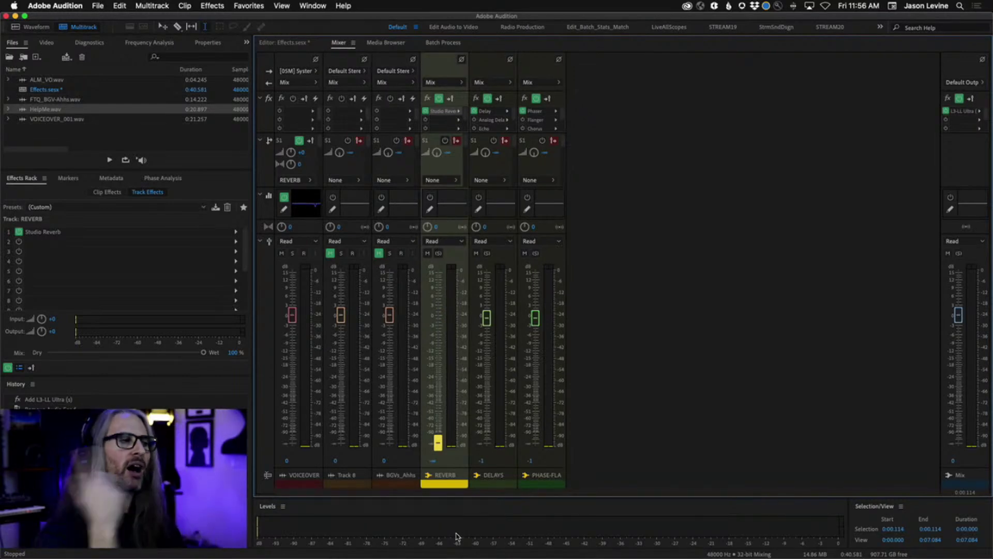
key("space")
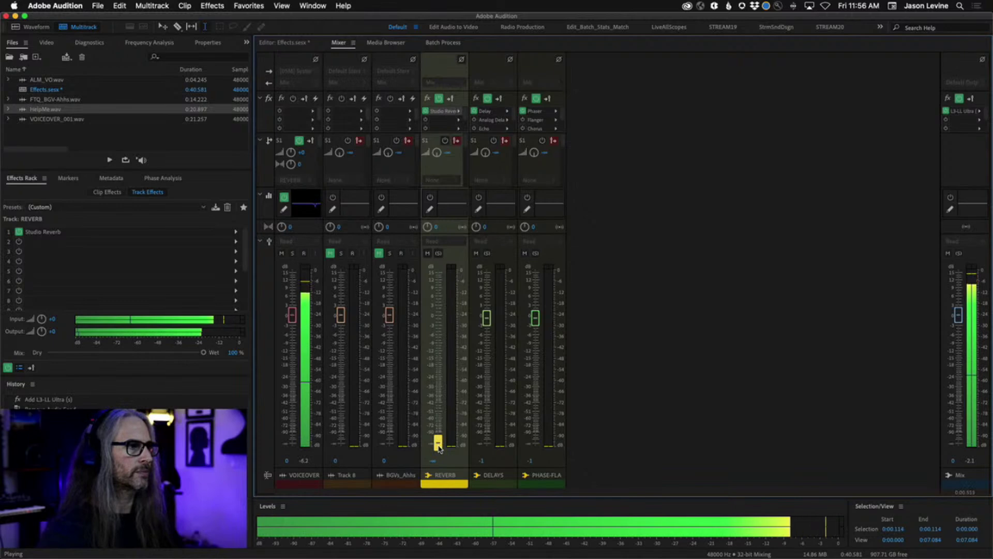
left_click_drag(438, 443, 444, 357)
key("space")
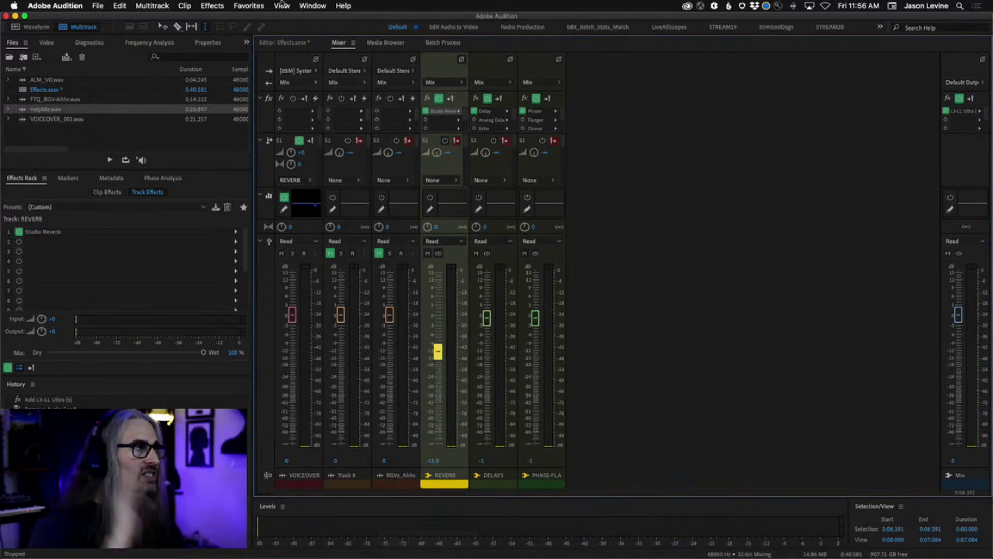
Step: Play the voiceover from about 0:00.039 in the multitrack editor to hear the reverb blend
left_click(286, 42)
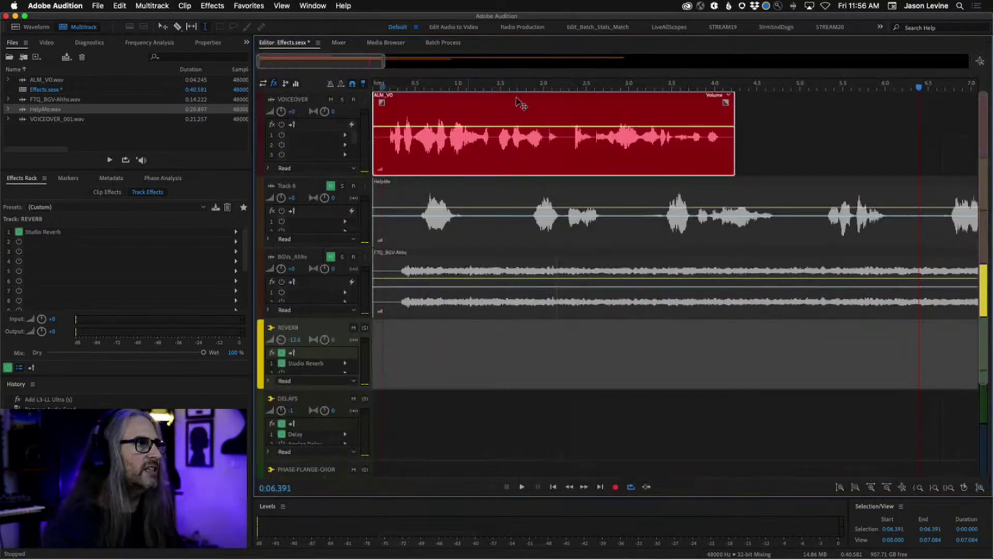
left_click(381, 82)
left_click(380, 83)
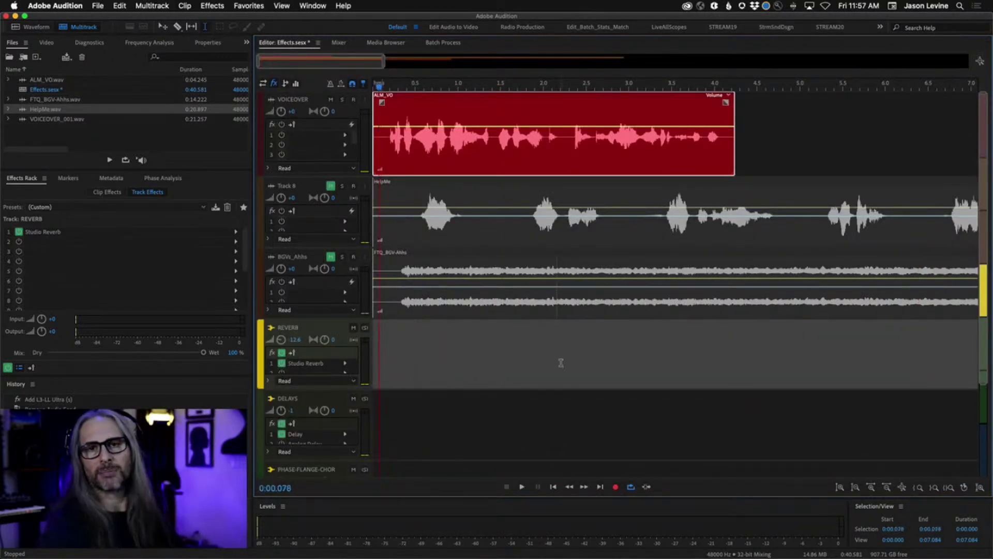
key("space")
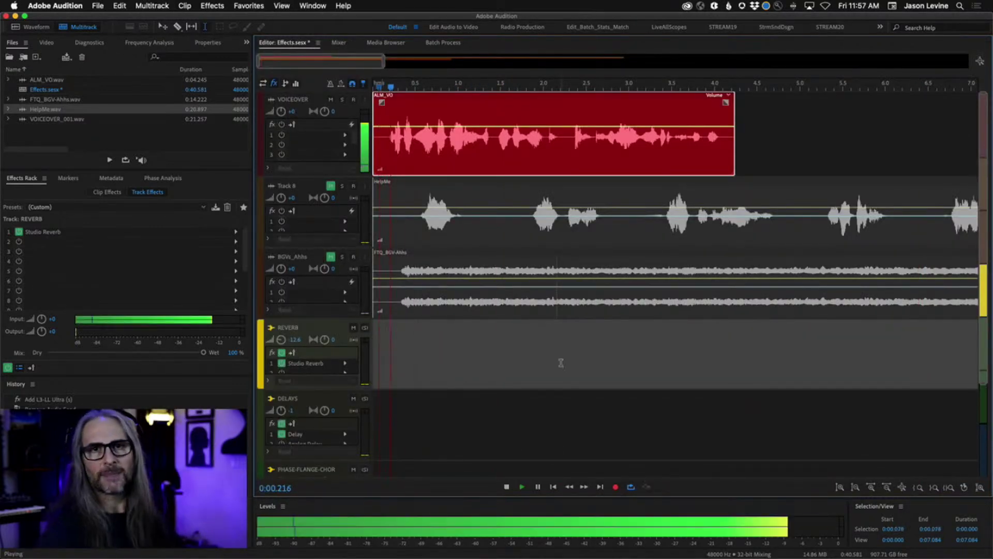
key("space")
Step: Lower the REVERB bus fader to about -22.5 dB and play the voiceover from about 0:00.211 to hear it
left_click(337, 42)
left_click_drag(438, 352, 437, 372)
left_click(279, 43)
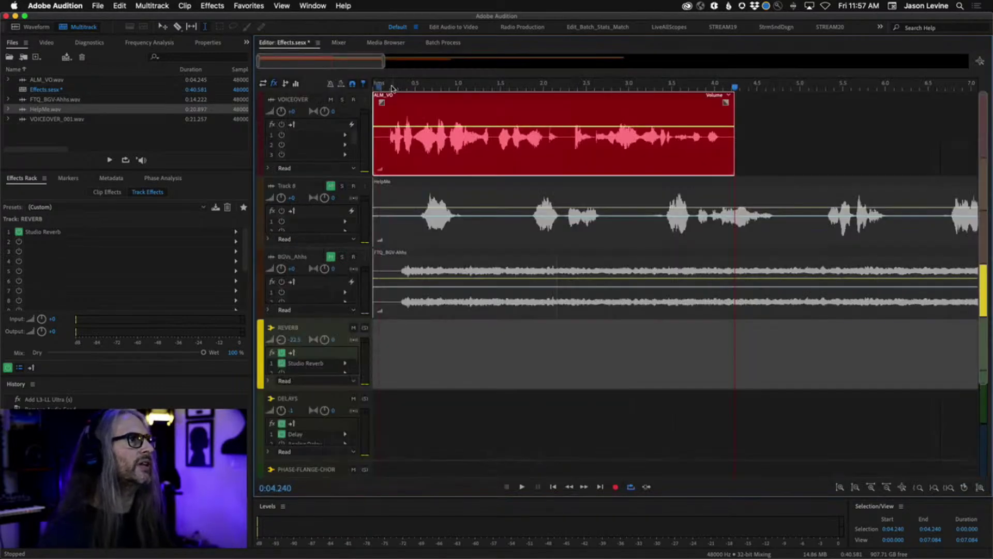
left_click(391, 87)
key("space")
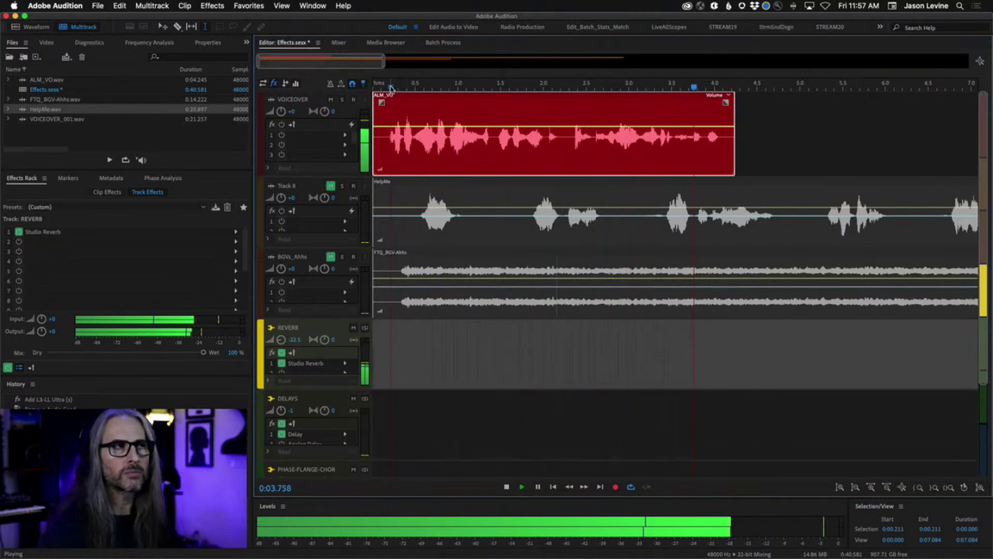
key("space")
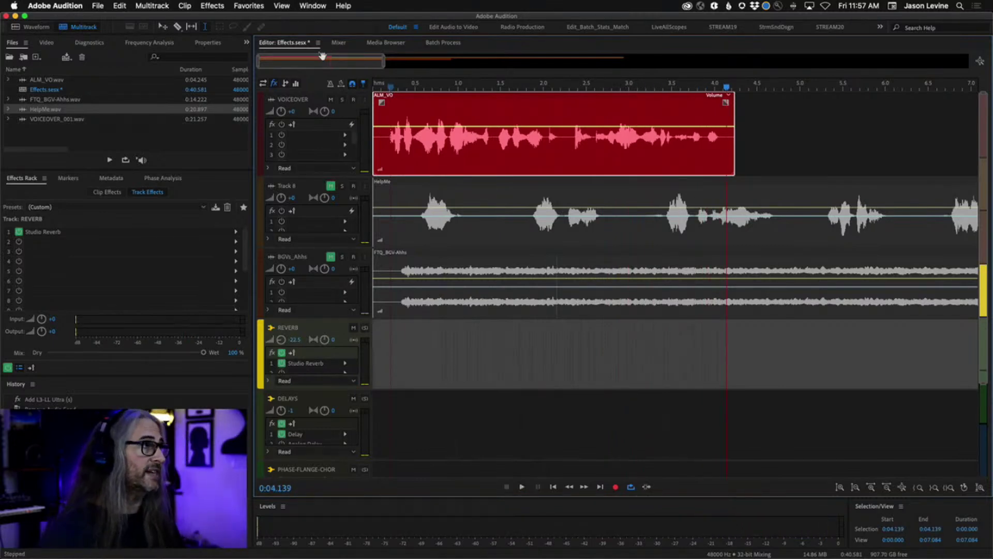
Step: Open the REVERB bus's Studio Reverb from the mixer and load the Swirly Reverb preset
left_click(335, 43)
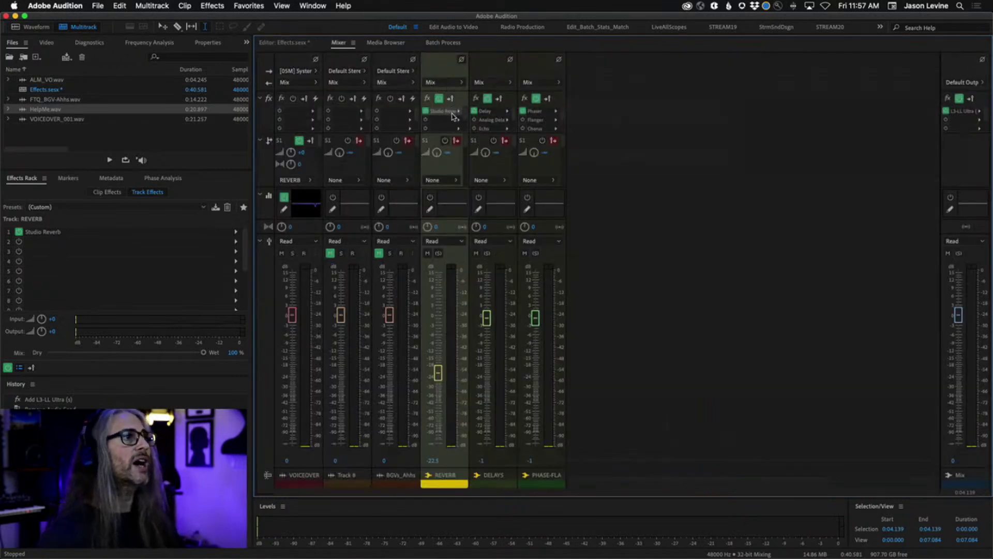
double_click(453, 112)
left_click(601, 85)
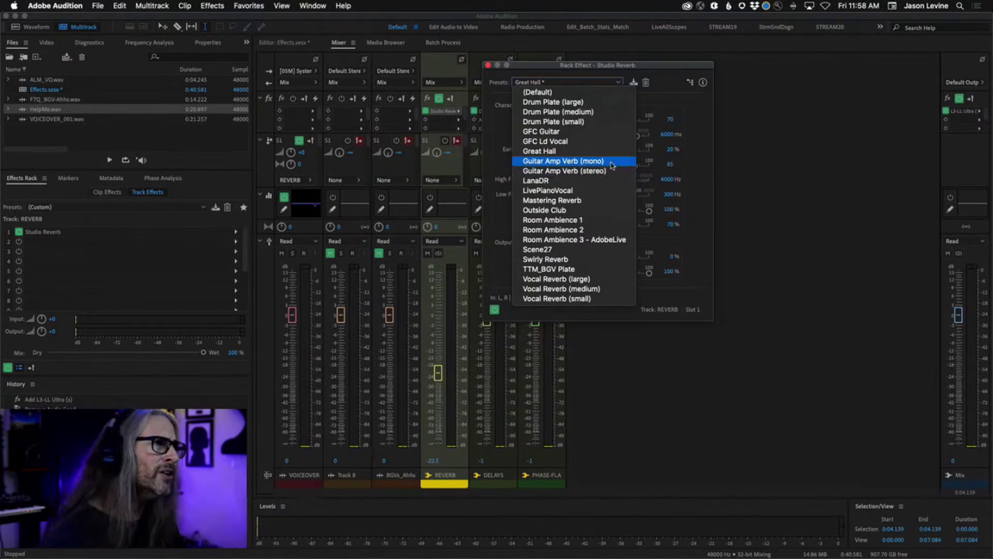
left_click(572, 70)
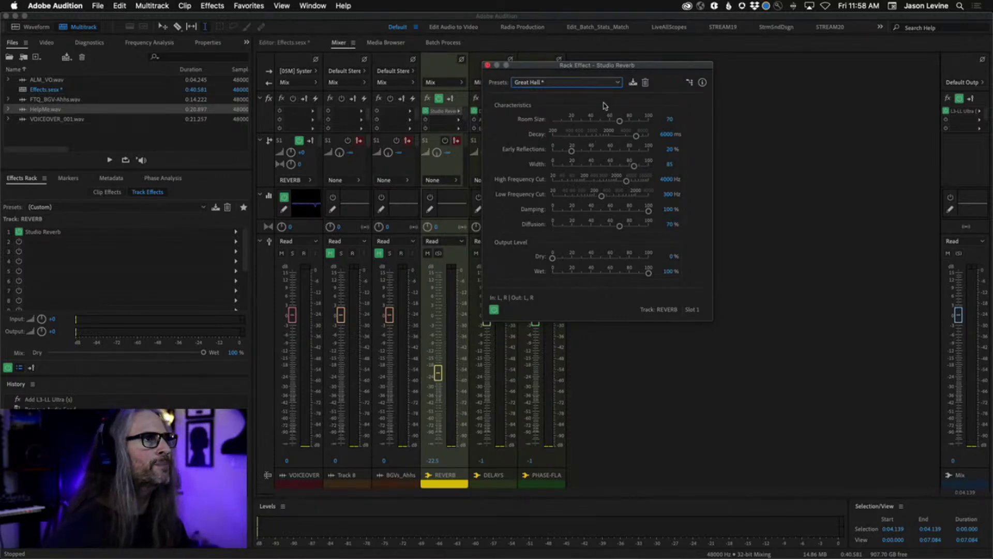
left_click(593, 85)
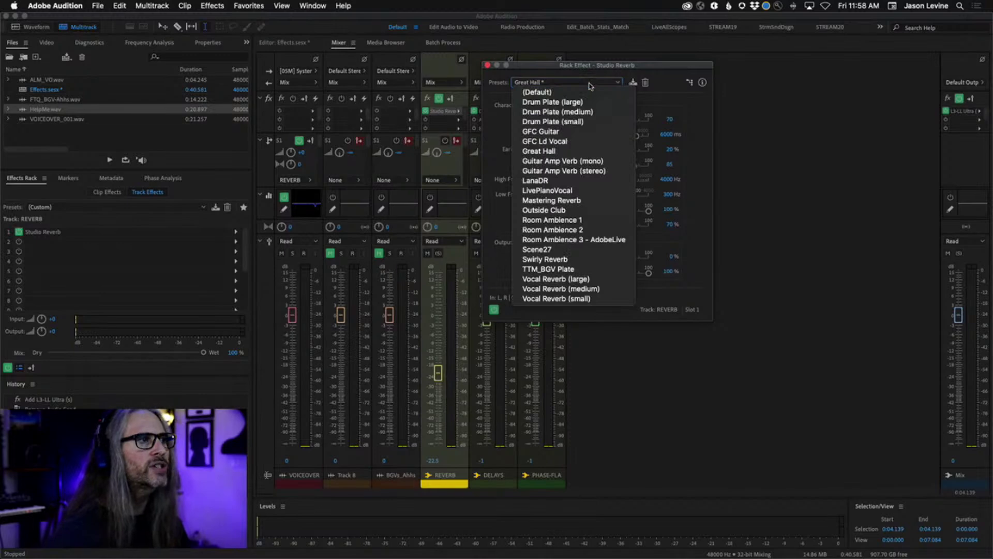
left_click(588, 258)
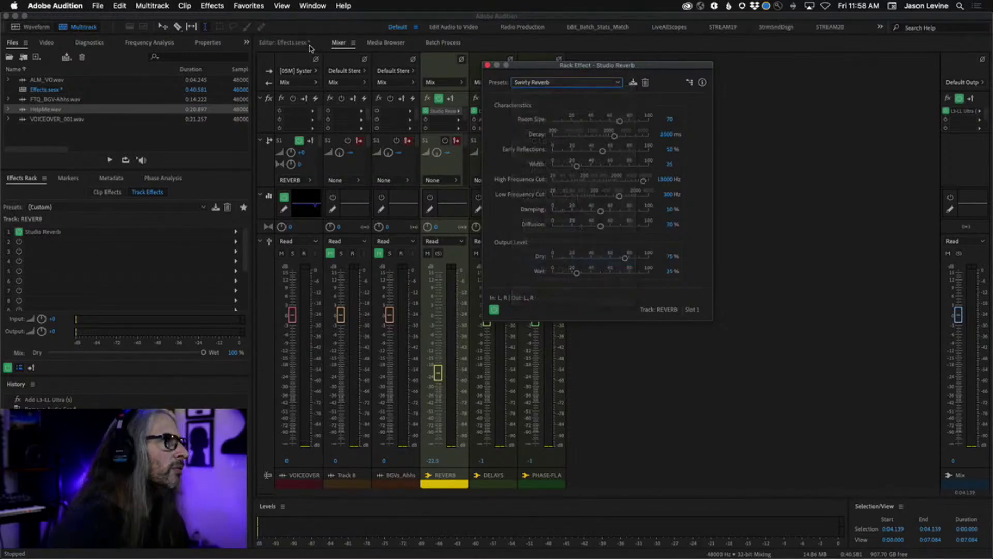
Step: Raise the REVERB bus volume to about -10.5 dB in the multitrack editor and play the voiceover from about 0:00.175
left_click(288, 42)
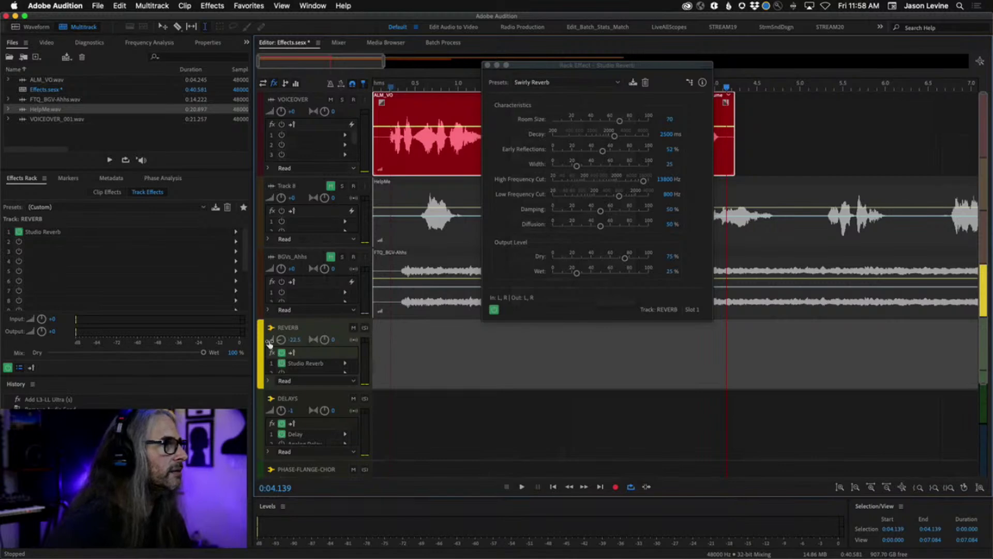
left_click_drag(280, 342, 280, 334)
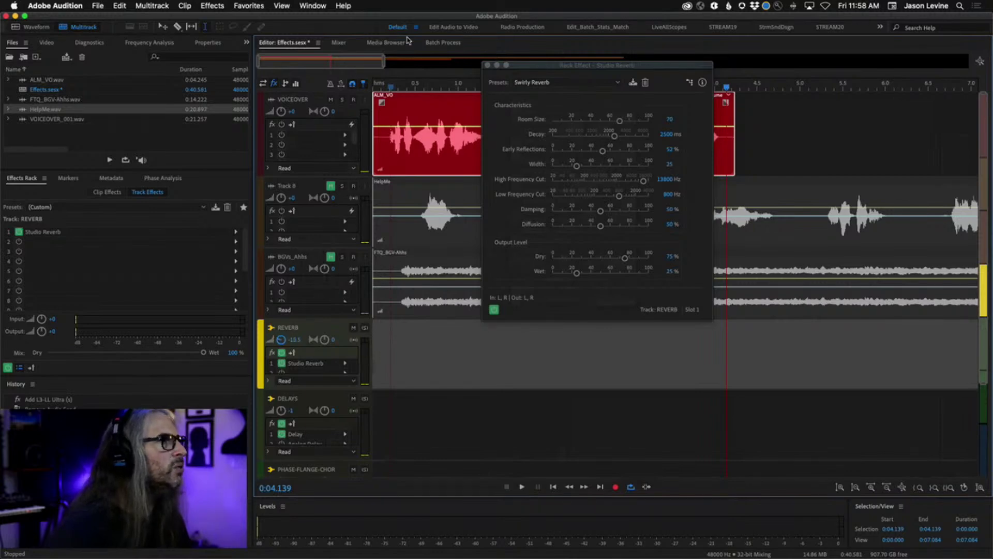
left_click(387, 84)
key("space")
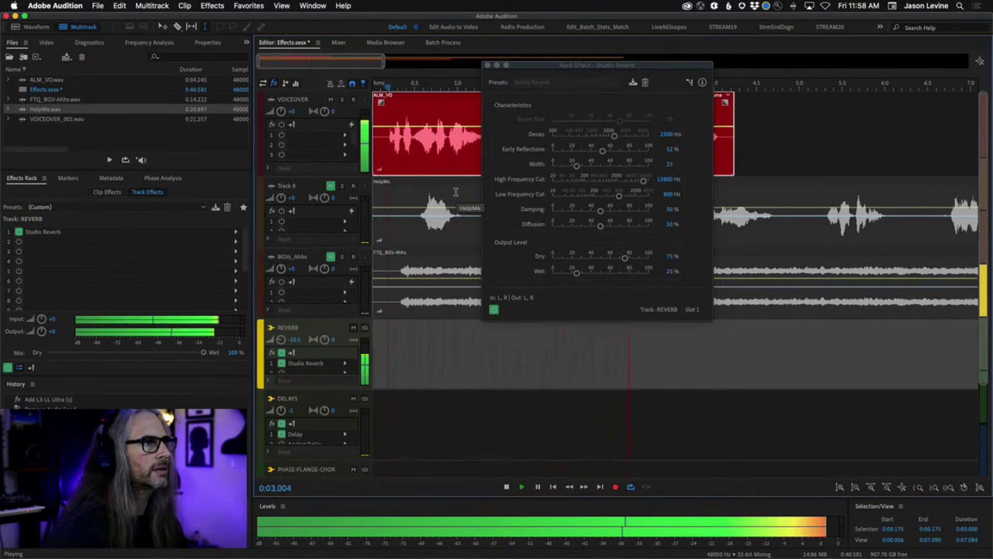
key("space")
Step: Set the Studio Reverb's Dry output to 0% and Wet output to 100%, and play the voiceover from about 0:00.169
left_click(554, 258)
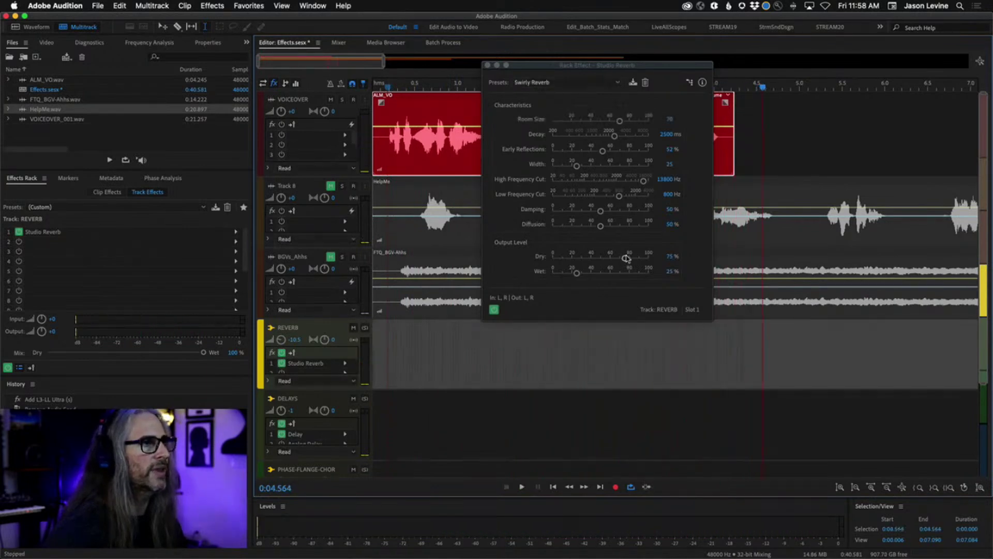
left_click_drag(577, 273, 648, 272)
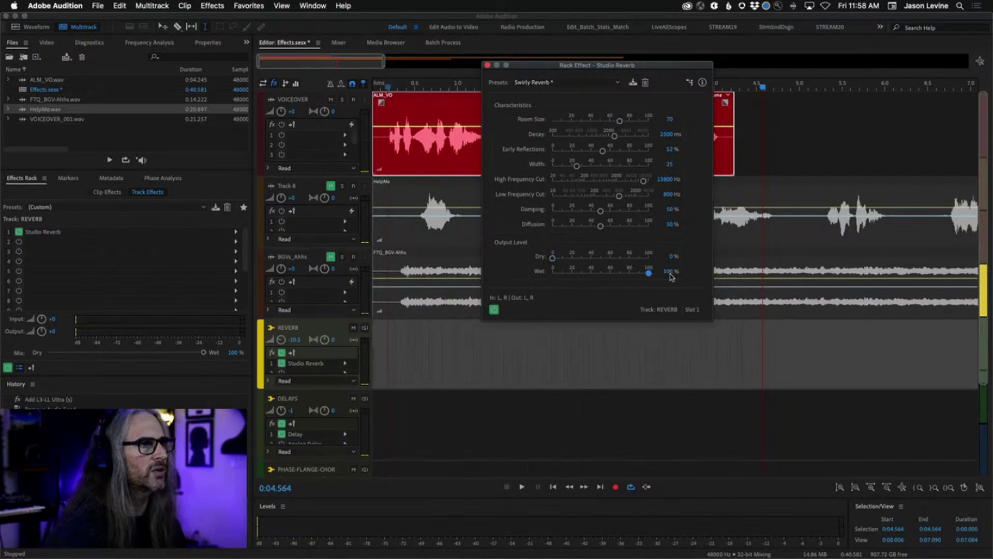
left_click(387, 87)
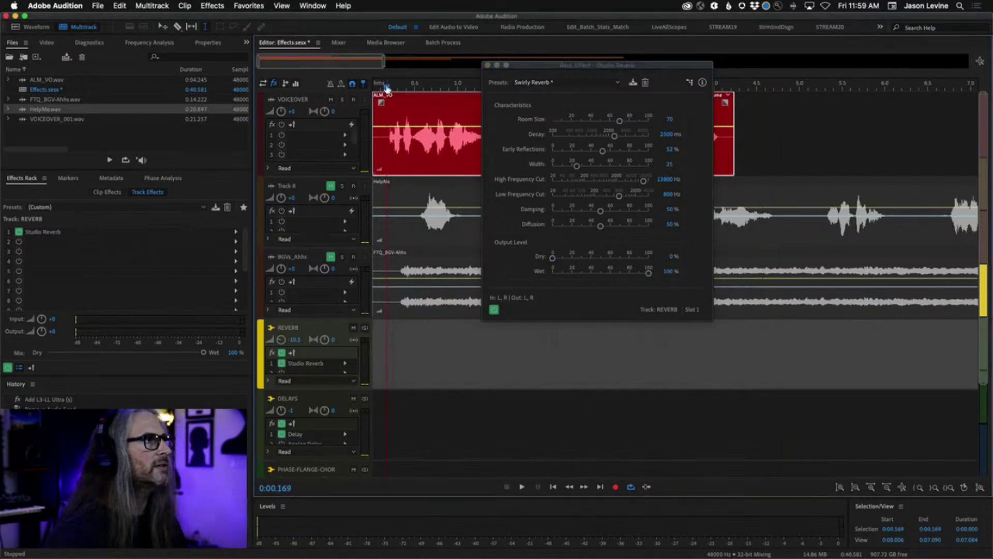
key("space")
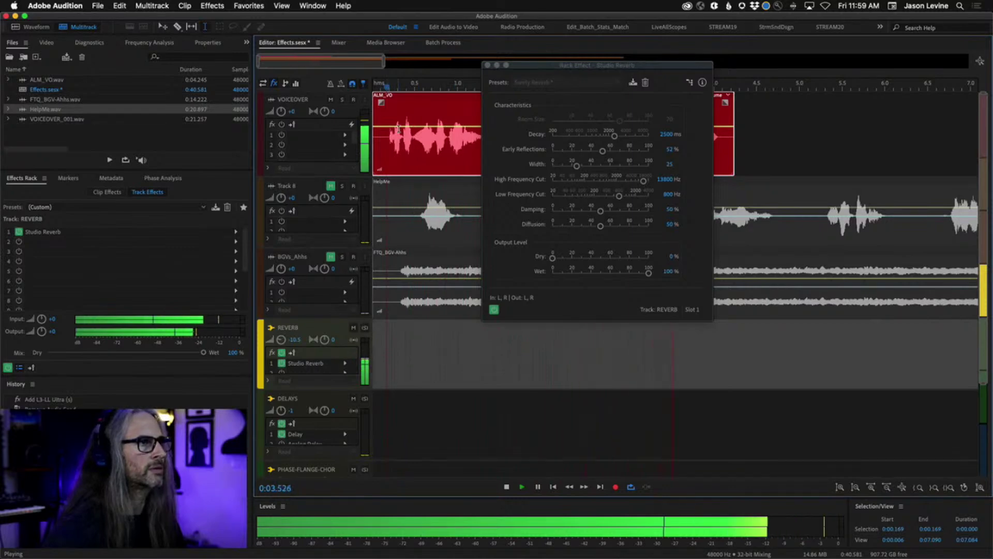
key("space")
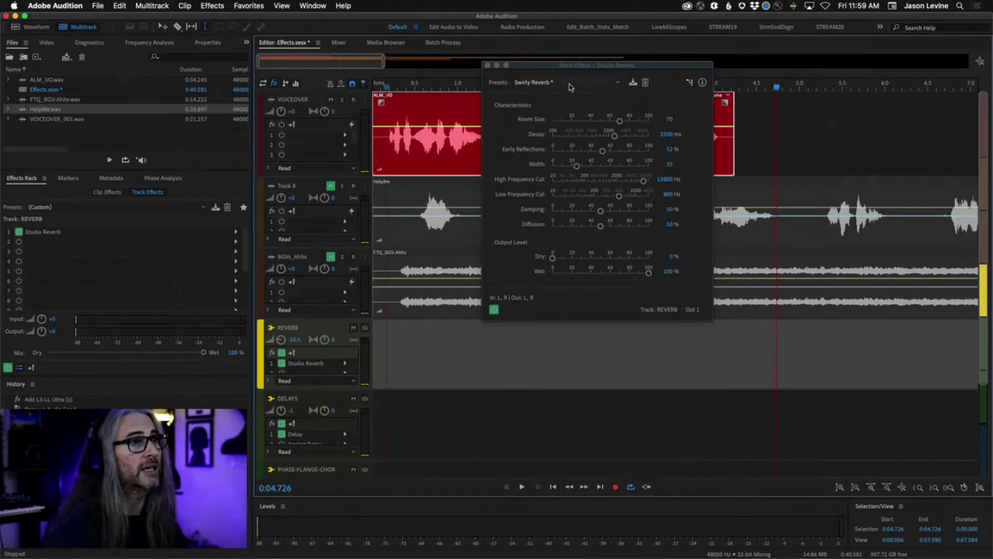
Step: Close the Studio Reverb and return to the mixer with the playhead at the start of the session
left_click(488, 66)
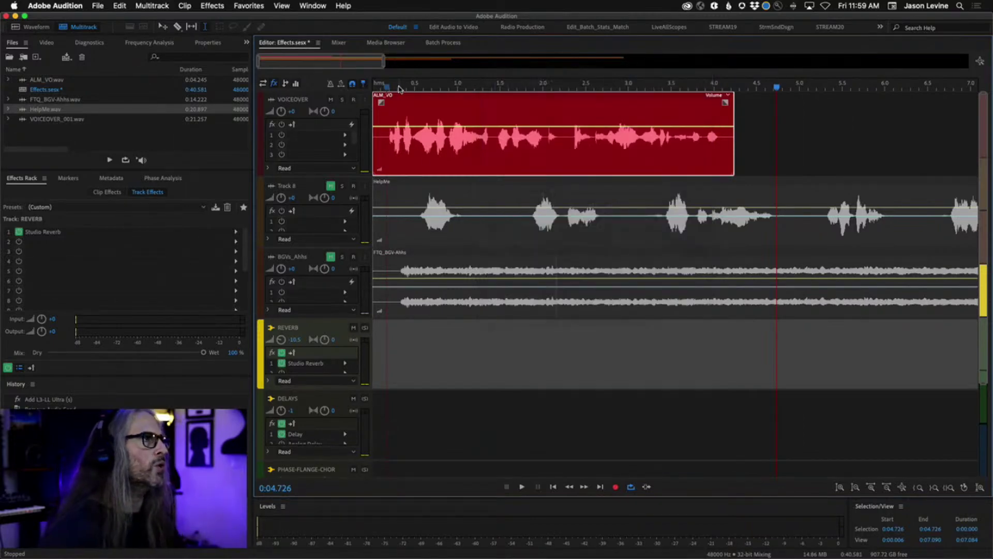
key("Home")
left_click(339, 42)
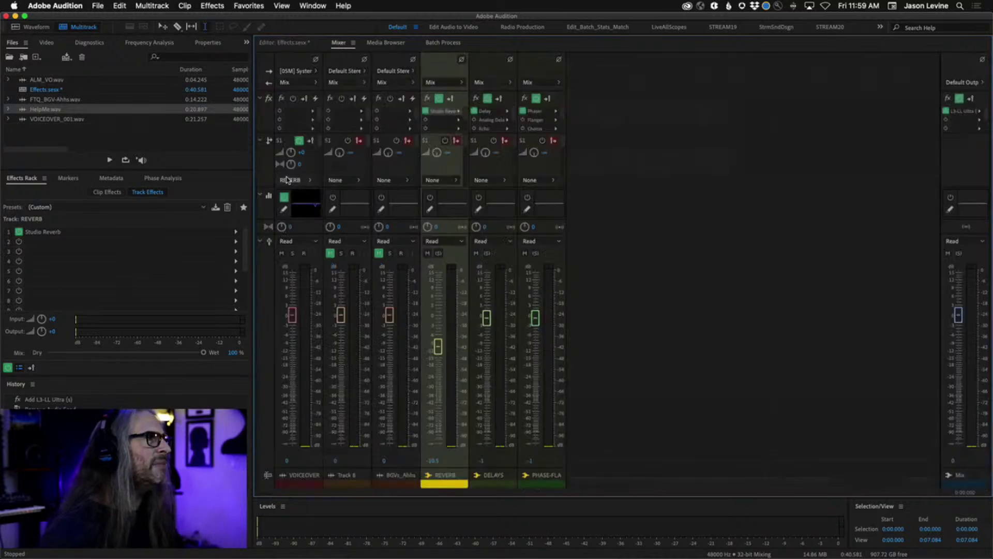
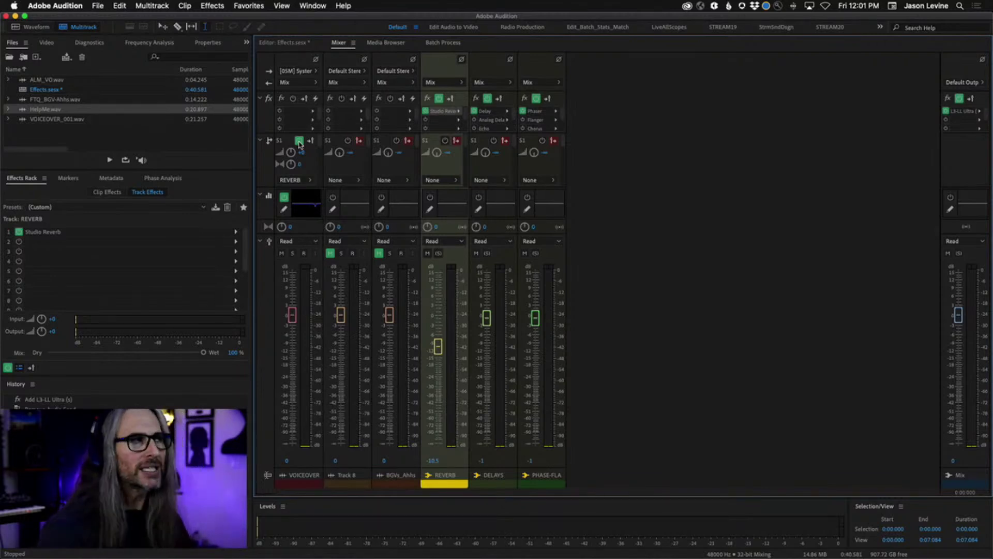
Step: Open the VOICEOVER track's EQ from the mixer, examine its curve and band settings, and close it
double_click(317, 210)
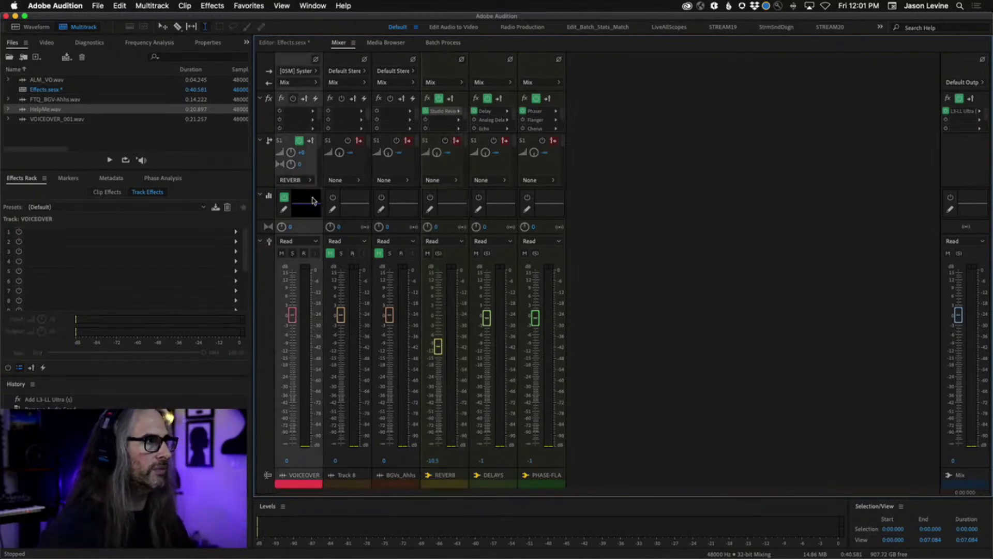
left_click_drag(438, 150, 496, 107)
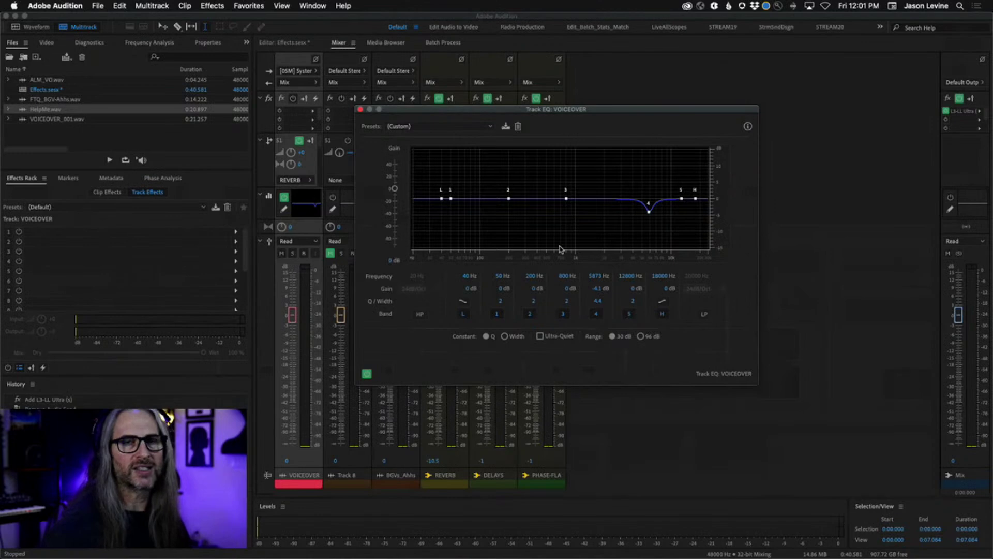
left_click(360, 110)
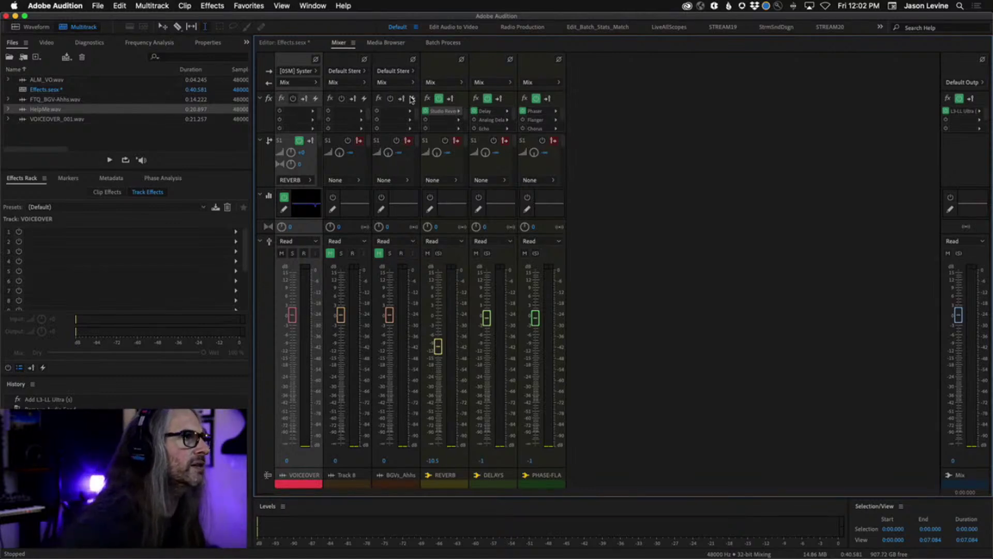
Step: Switch off the VOICEOVER track's first send to REVERB and enable its second send, routed to DELAYS at +0 dB
left_click(298, 141)
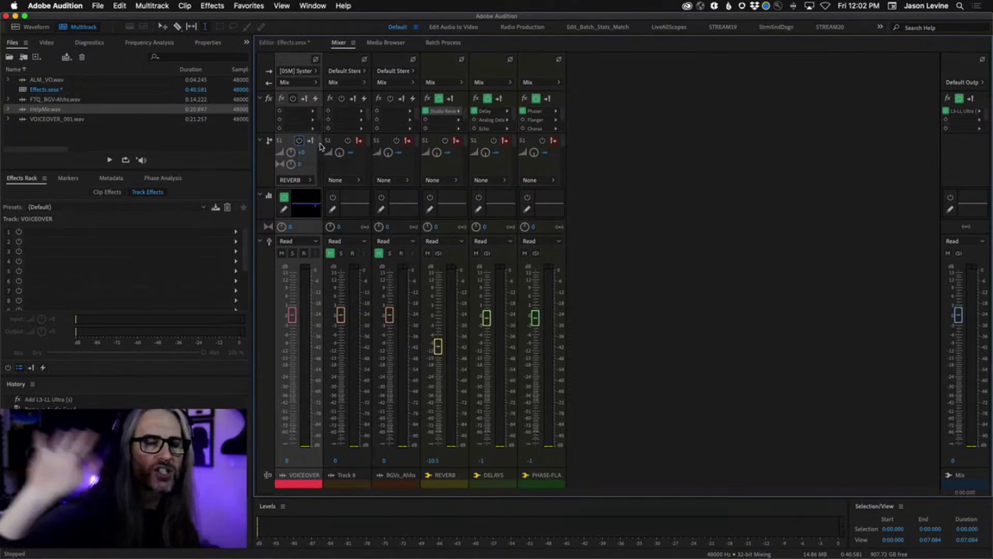
scroll(320, 149, "down", 1)
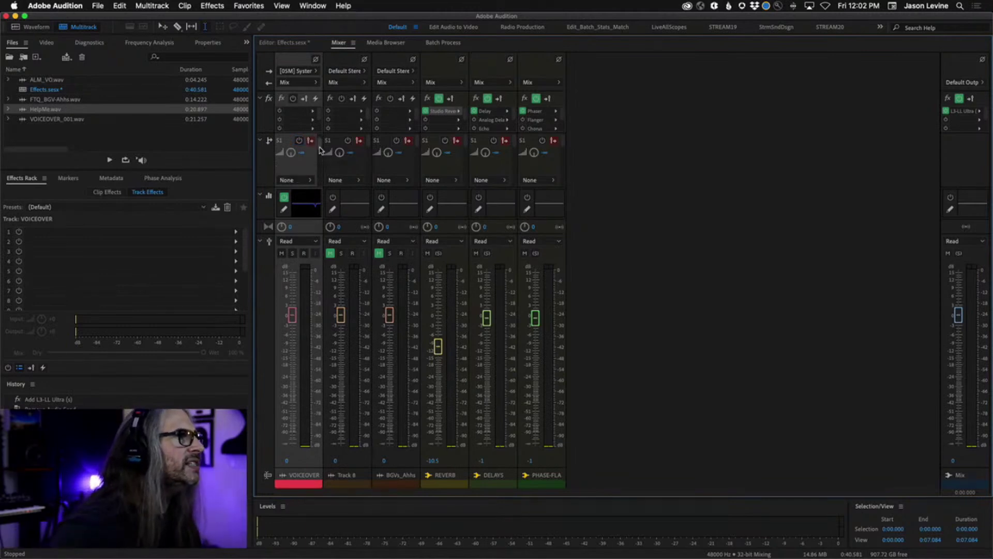
left_click(299, 140)
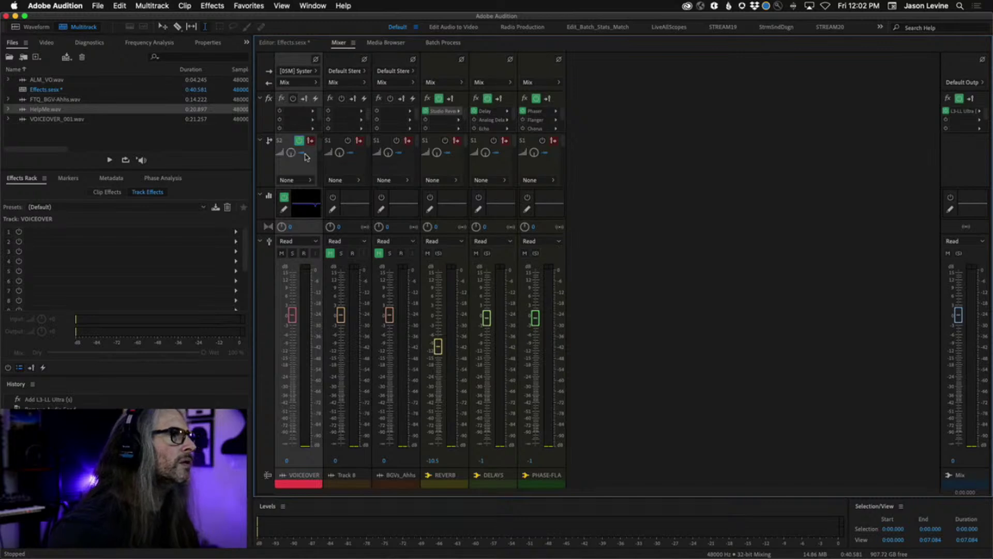
left_click(302, 152)
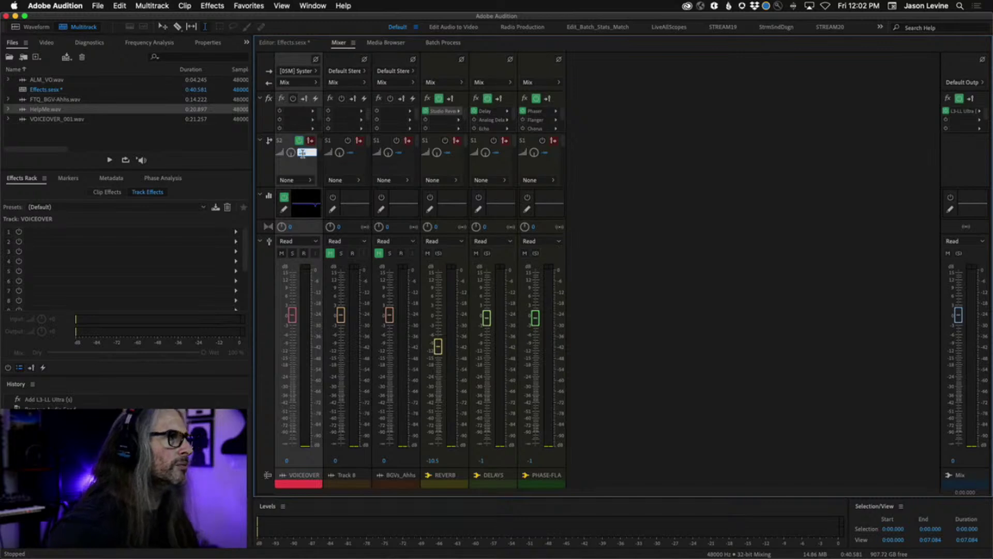
left_click(308, 181)
left_click(346, 216)
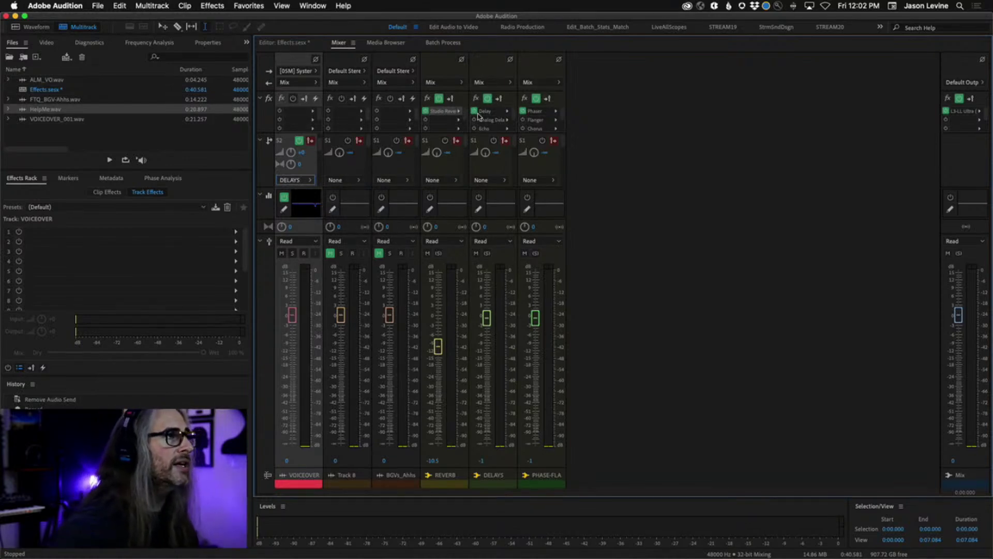
Step: Open the DELAYS bus's Delay effect and place its window below the voiceover clip in the multitrack editor
left_click(508, 114)
mouse_move(568, 160)
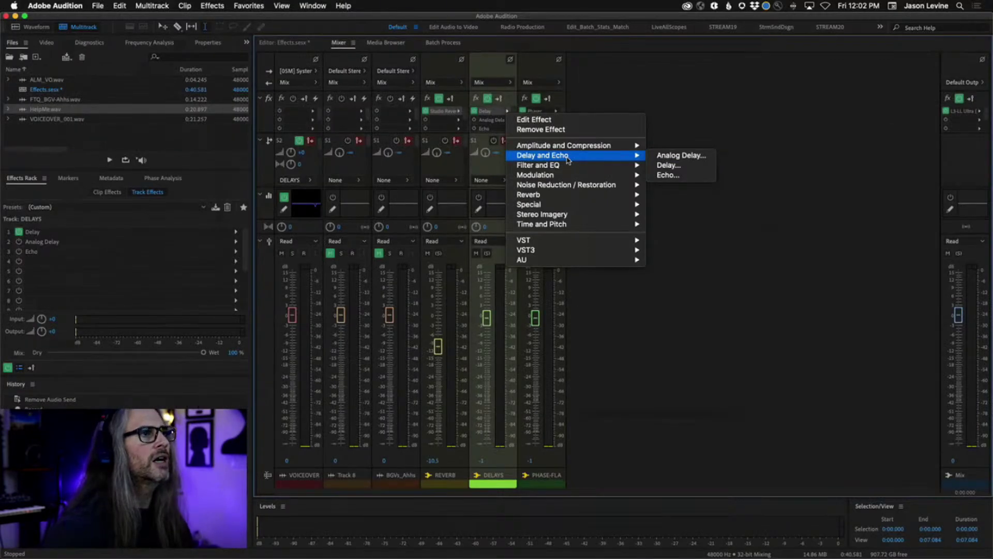
left_click(491, 49)
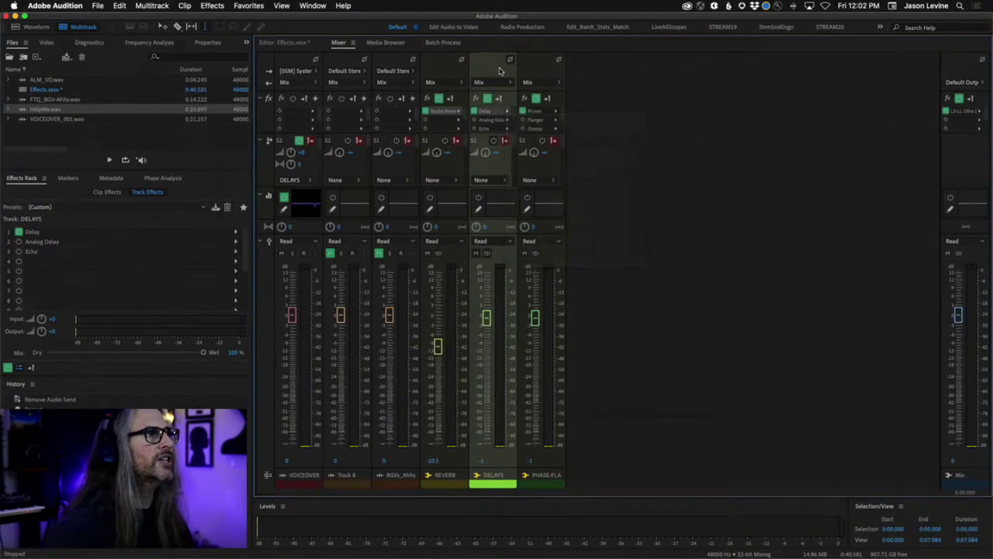
double_click(490, 113)
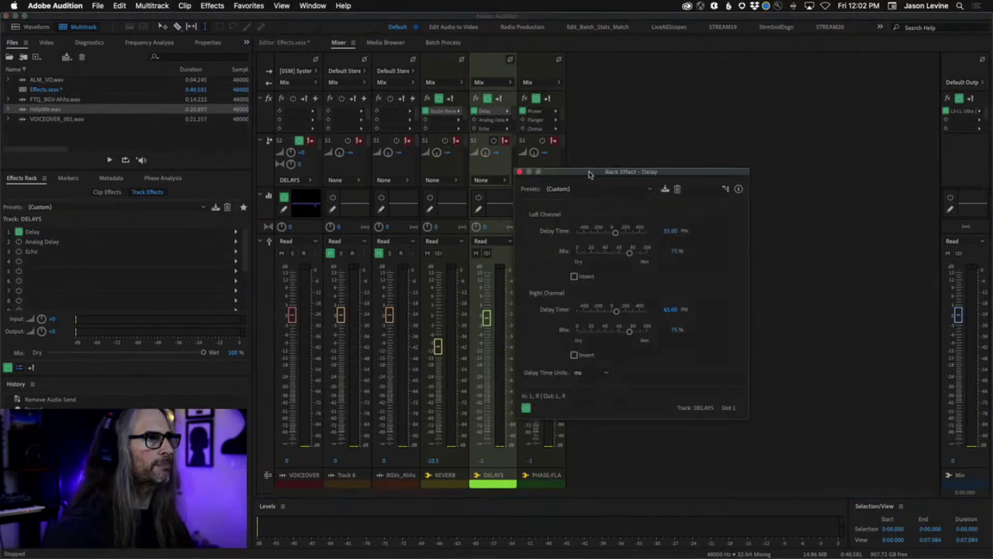
left_click_drag(590, 170, 676, 97)
left_click(287, 44)
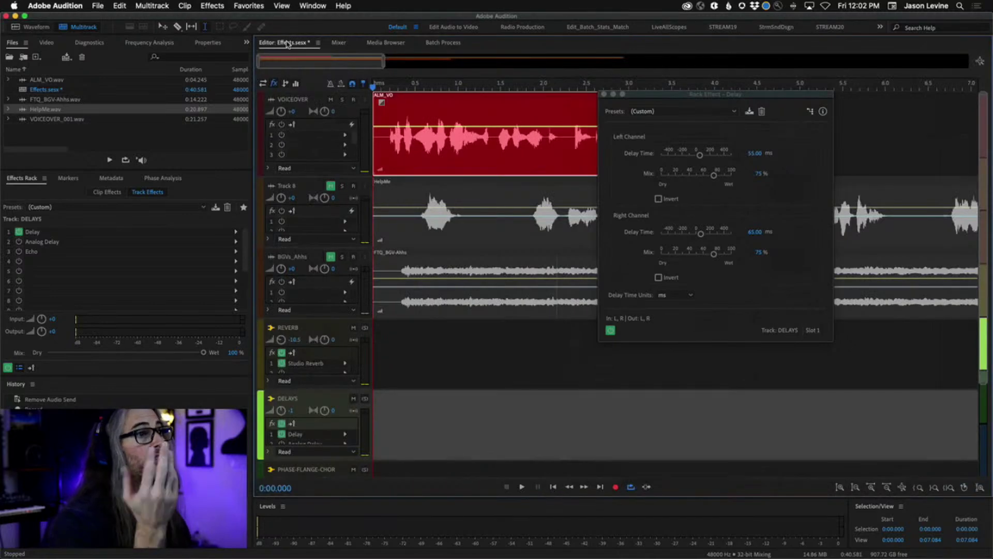
left_click_drag(649, 99, 584, 182)
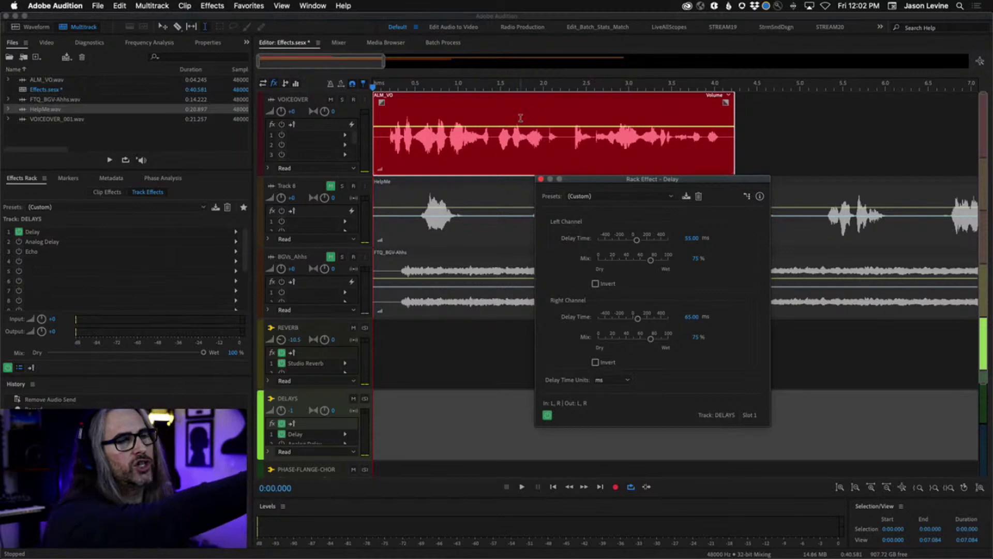
Step: Move the playhead to about 0:00.133 and bypass the Delay effect on the DELAYS bus
left_click(474, 99)
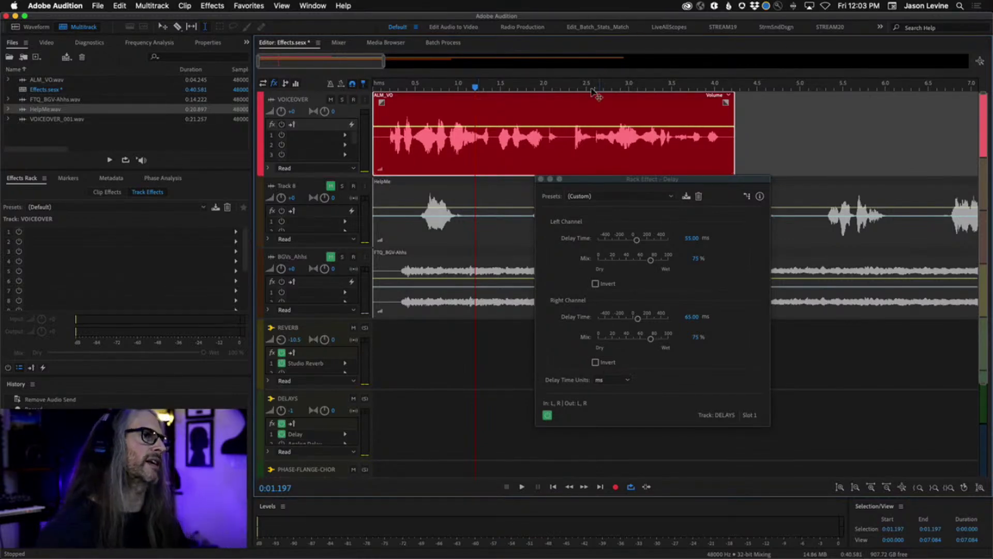
left_click_drag(475, 88, 383, 86)
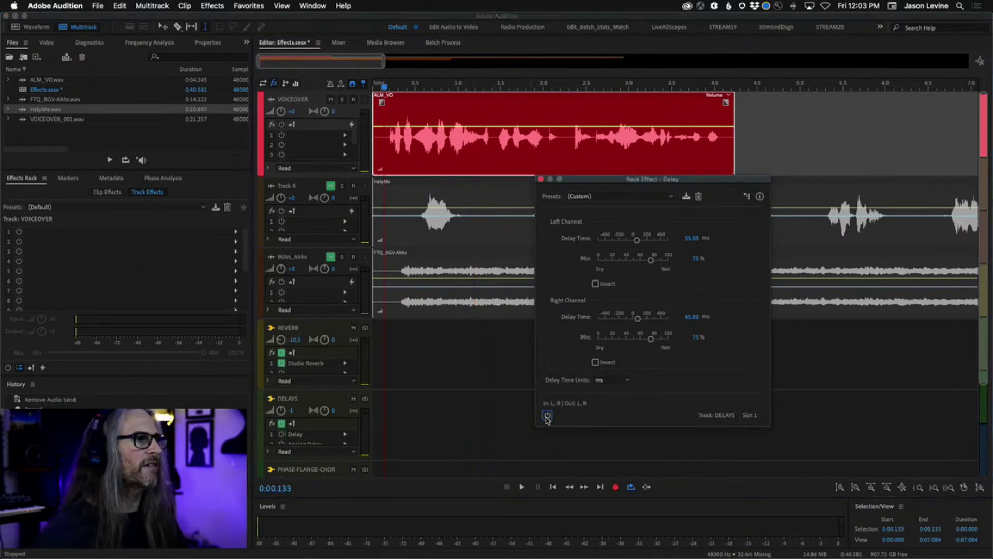
left_click(547, 415)
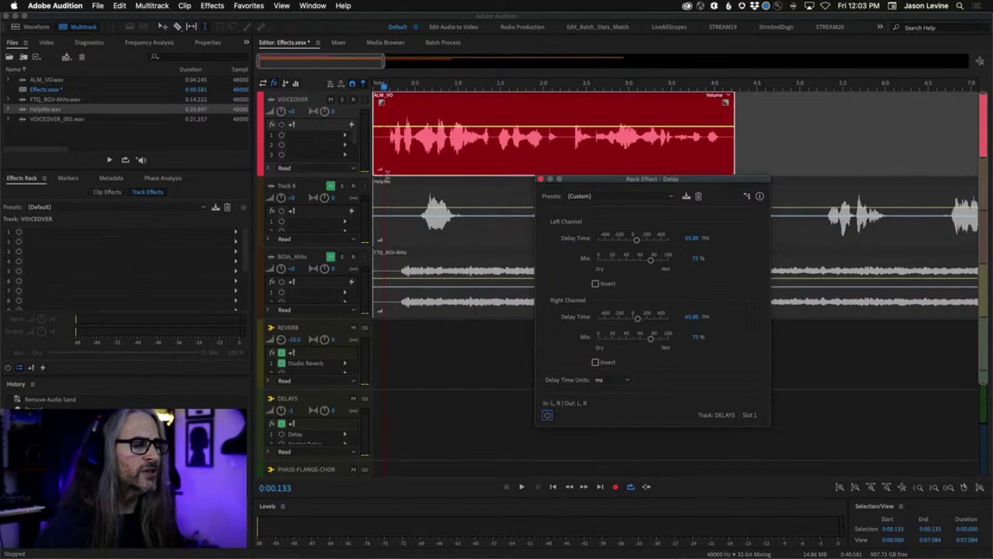
Step: Play the voiceover twice from near its start with the DELAYS bus's Delay effect bypassed
key("space")
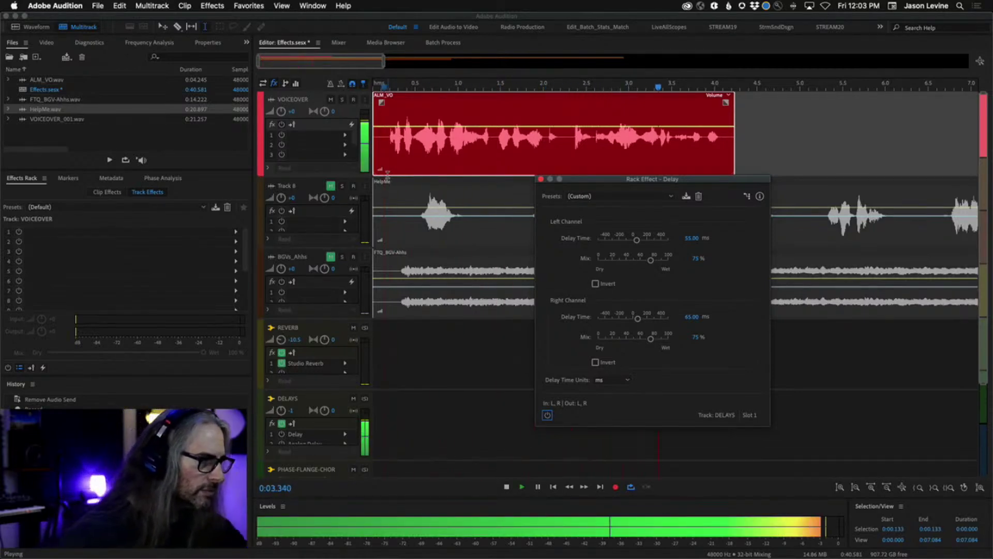
key("space")
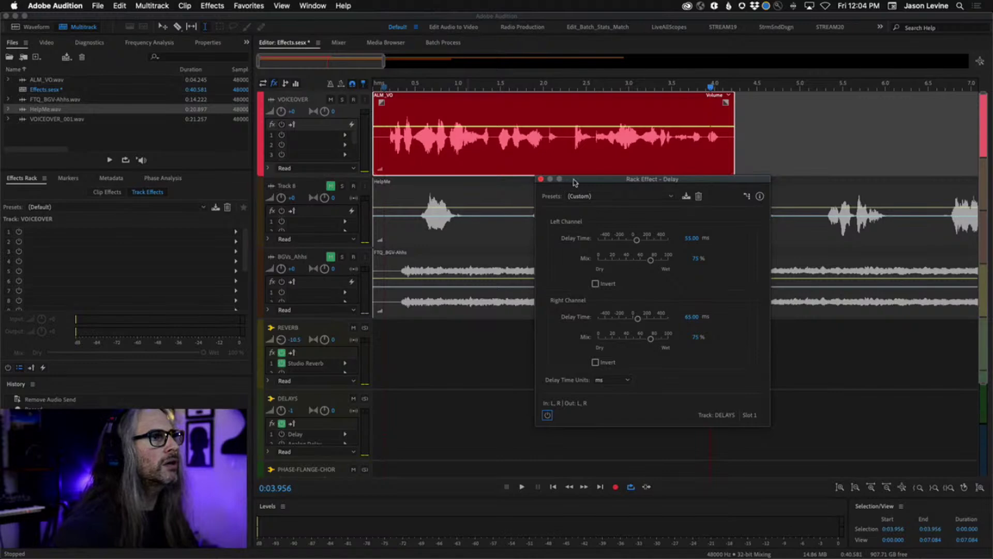
left_click(385, 86)
key("space")
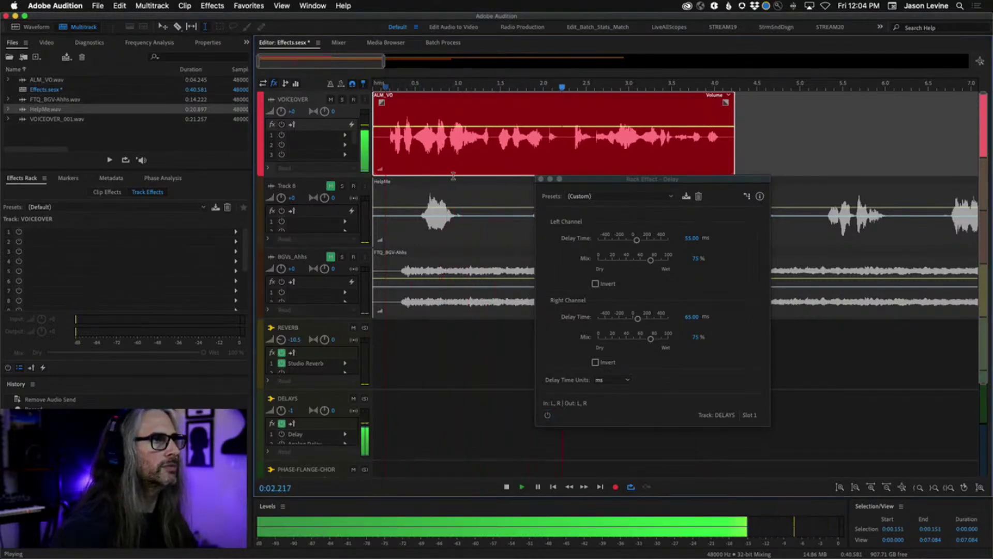
key("space")
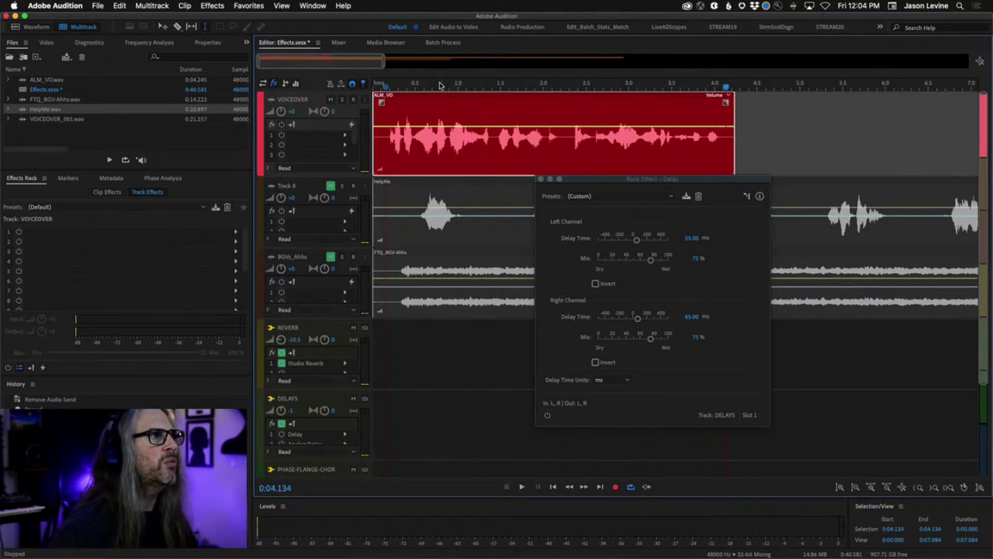
Step: Locate the second phrase of the voiceover at about 0:02.5 and audition it in short playback bursts
left_click(383, 85)
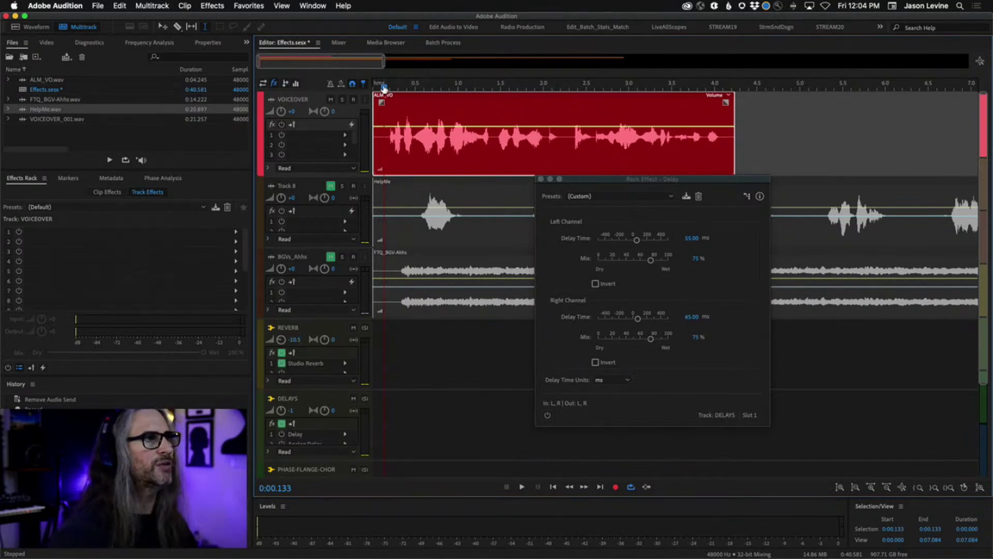
left_click(569, 85)
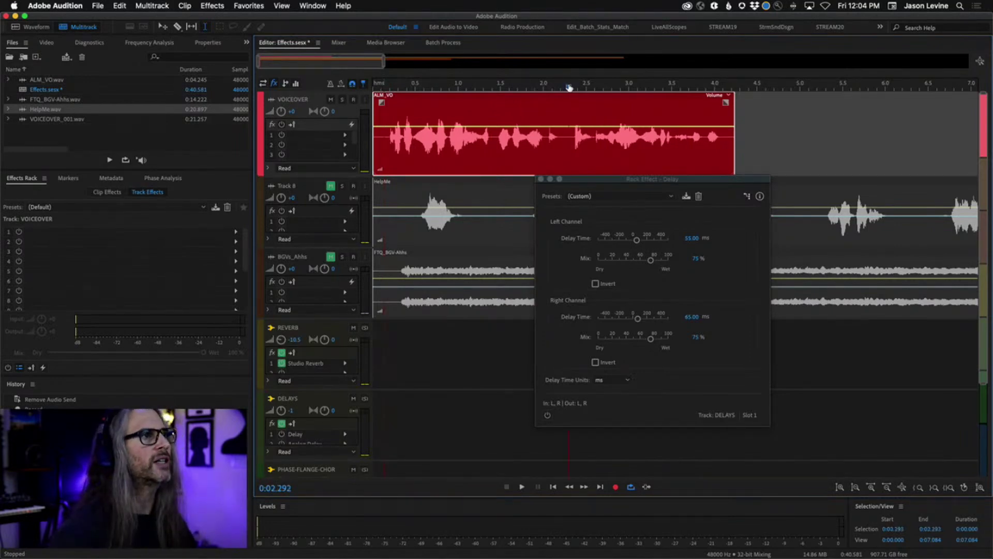
key("space")
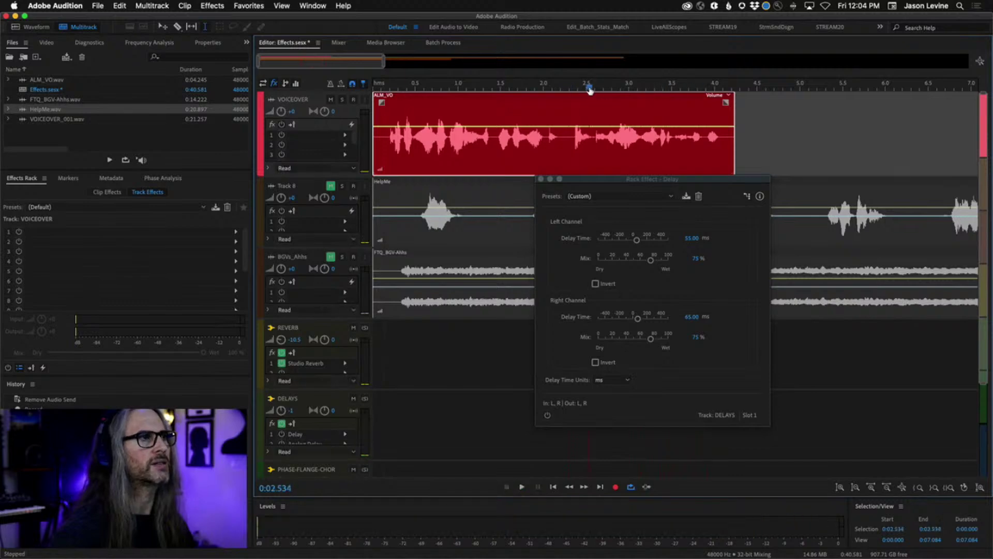
left_click(593, 87)
key("space")
key("space")
key("space")
left_click(586, 87)
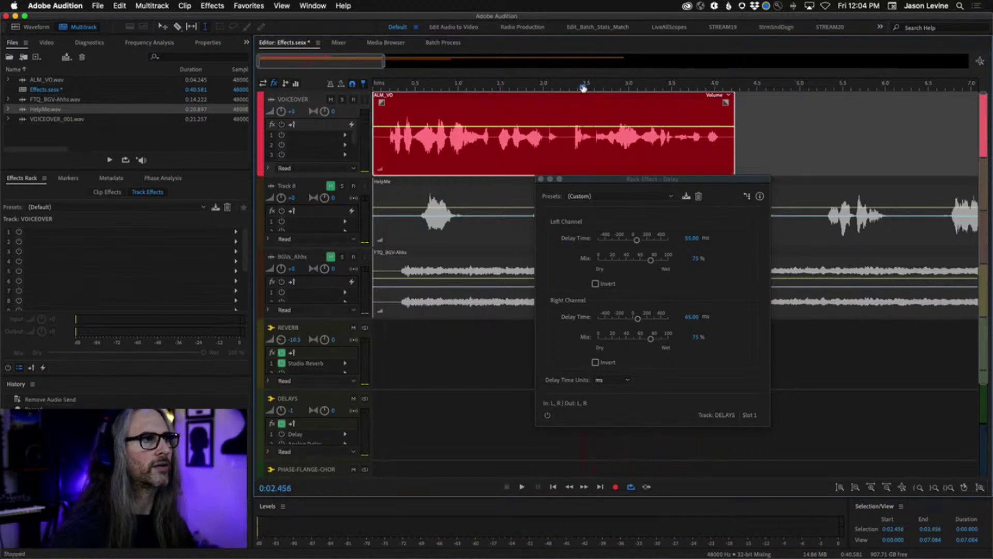
key("space")
key("space")
key("space")
key("space")
key("space")
key("space")
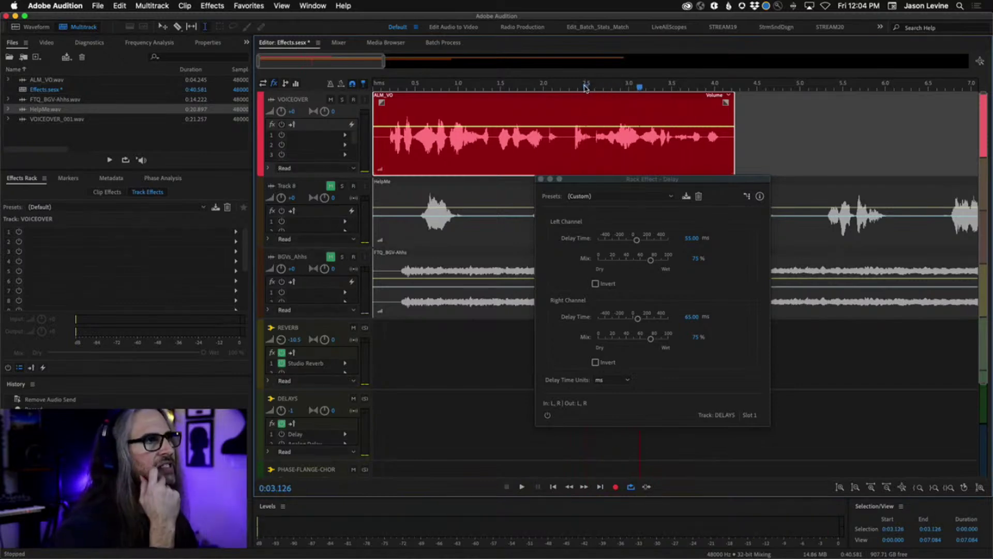
Step: Re-enable the Delay effect on the DELAYS bus, audition the voiceover from about 0:00.103, and return the playhead to the start
left_click(548, 415)
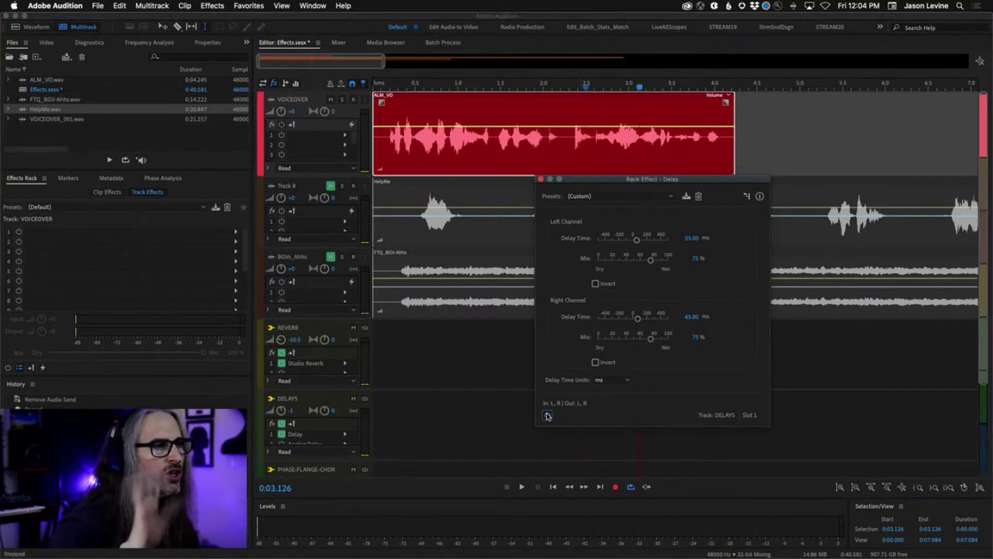
left_click(548, 88)
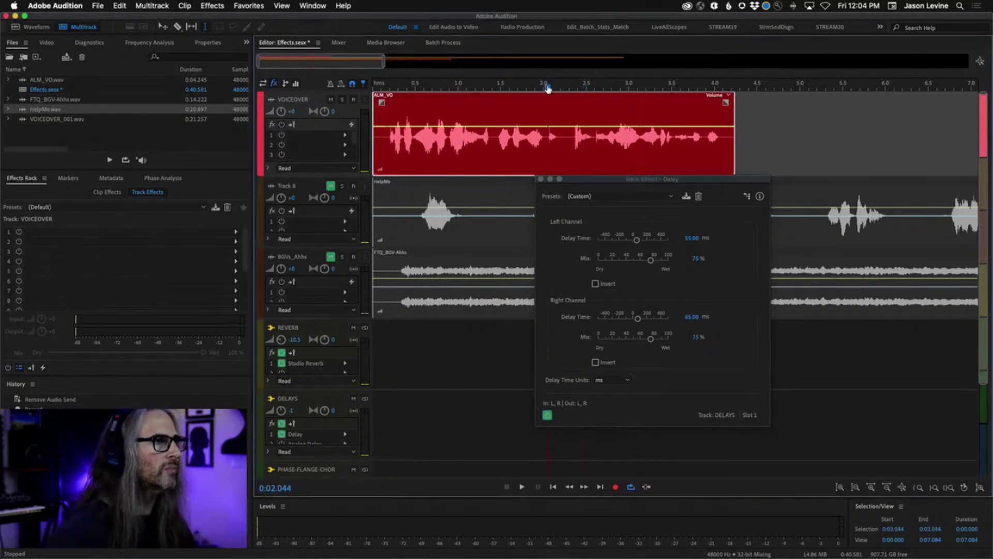
left_click(381, 87)
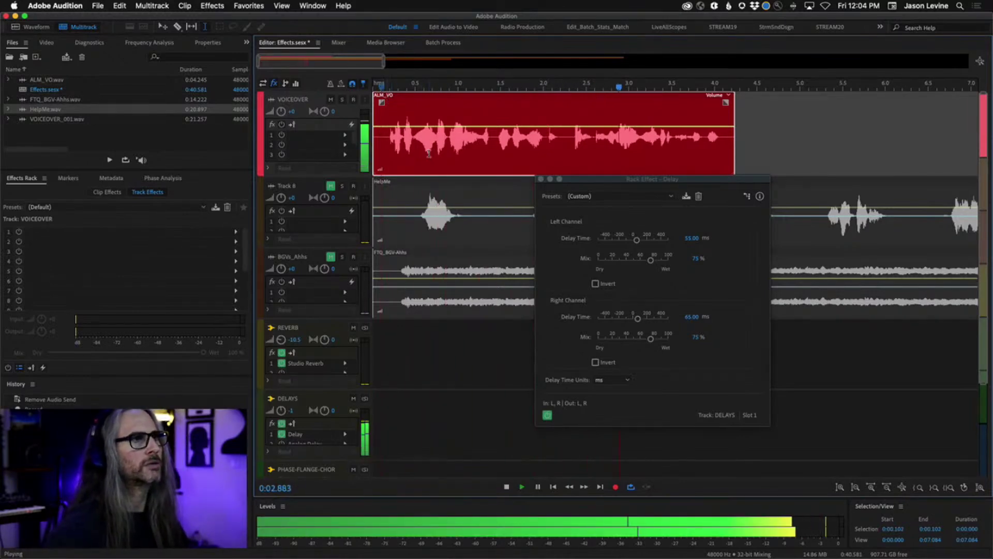
key("space")
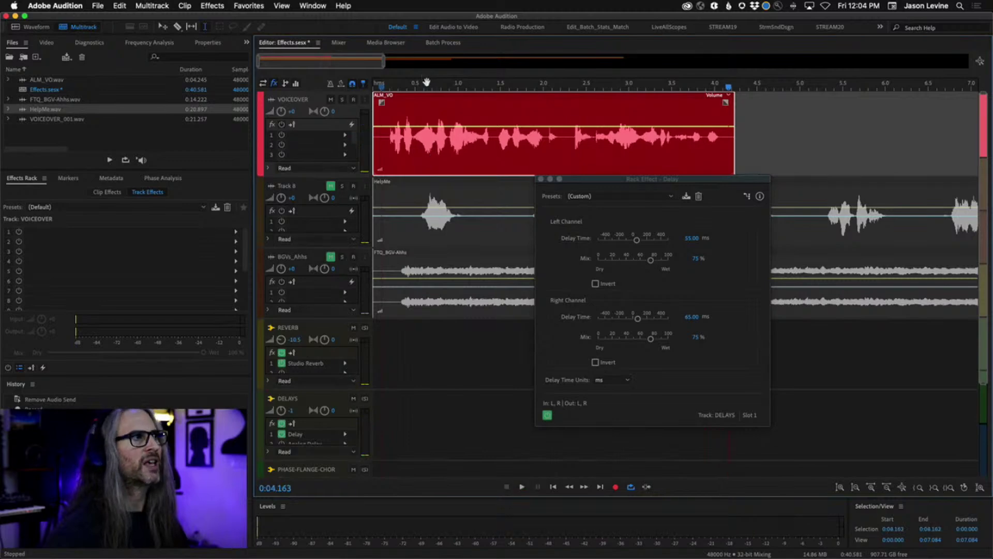
left_click(373, 85)
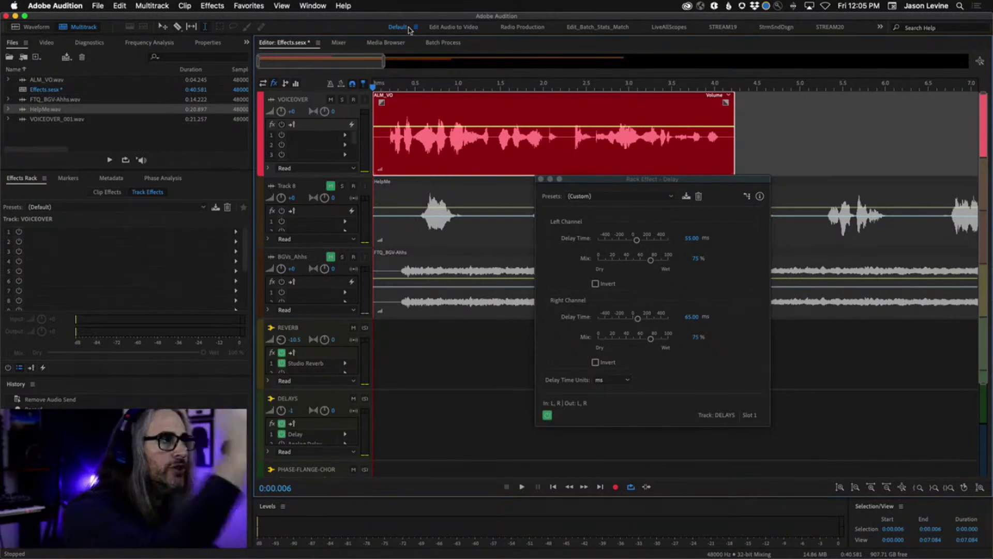
Step: Expand the VOICEOVER track's automation lane and show its Send 2 Output Power On/Off envelope, moving the Delay window aside
left_click_drag(604, 180, 679, 176)
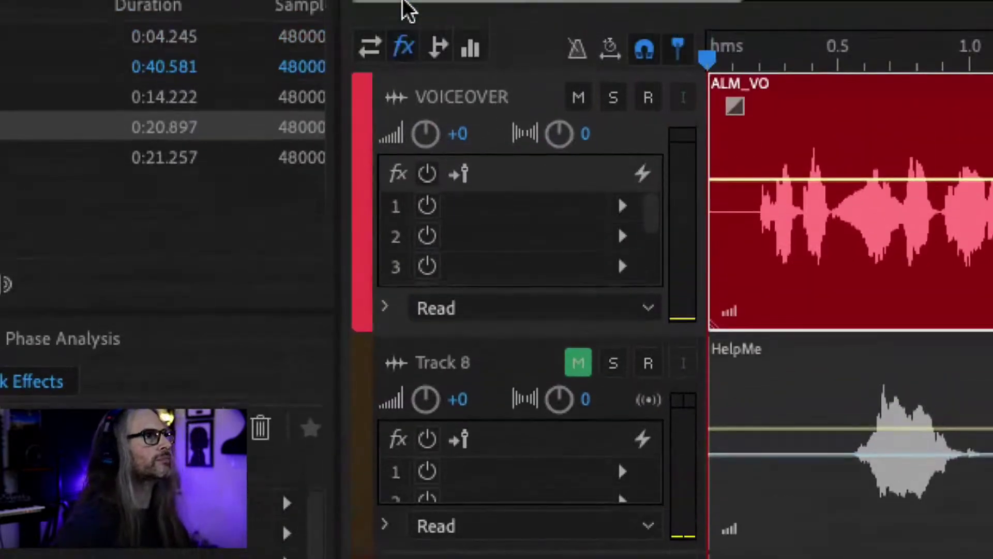
left_click(386, 308)
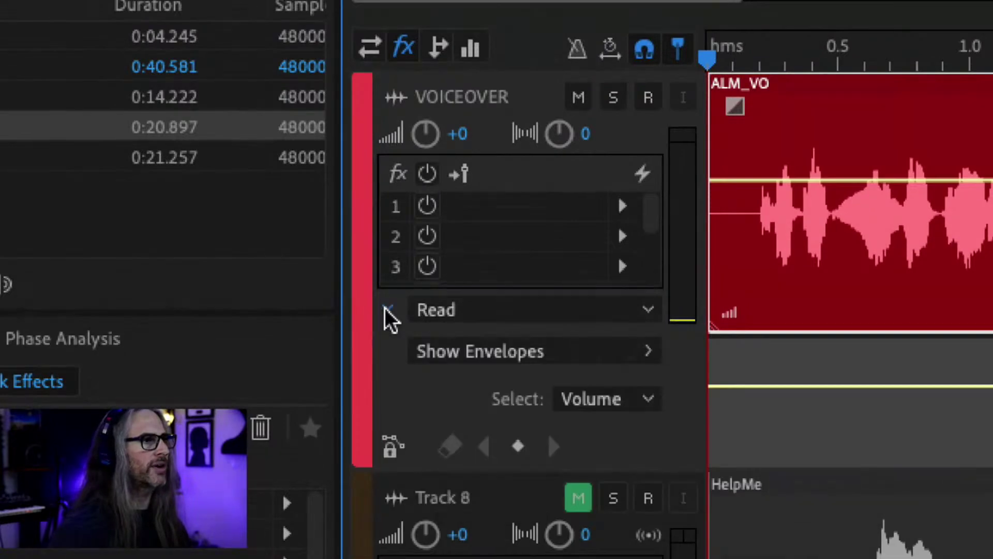
left_click(613, 357)
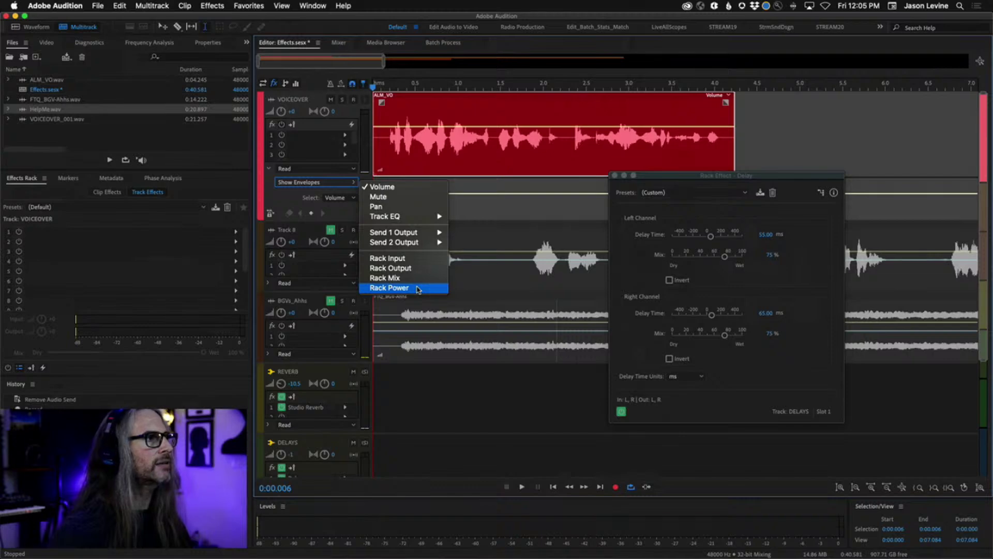
mouse_move(418, 234)
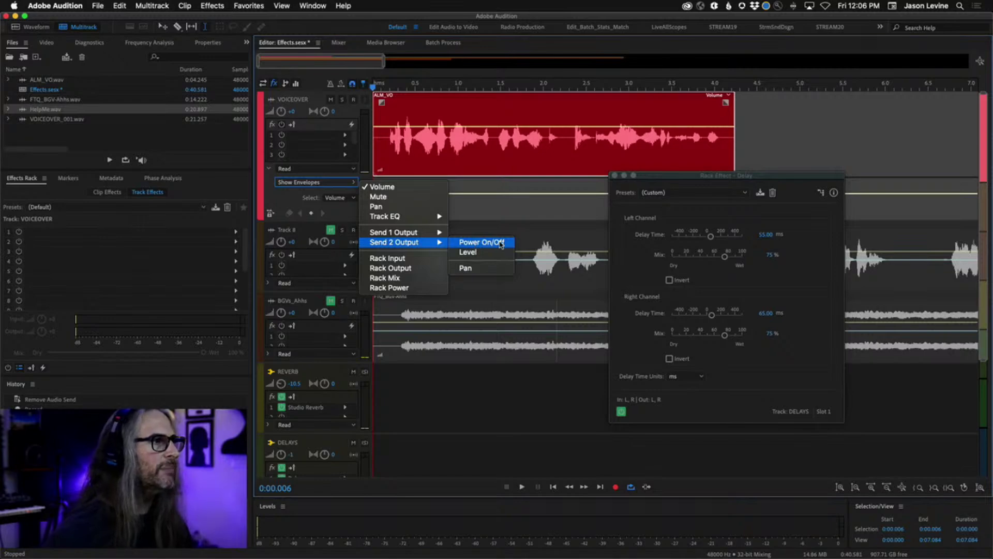
left_click(500, 243)
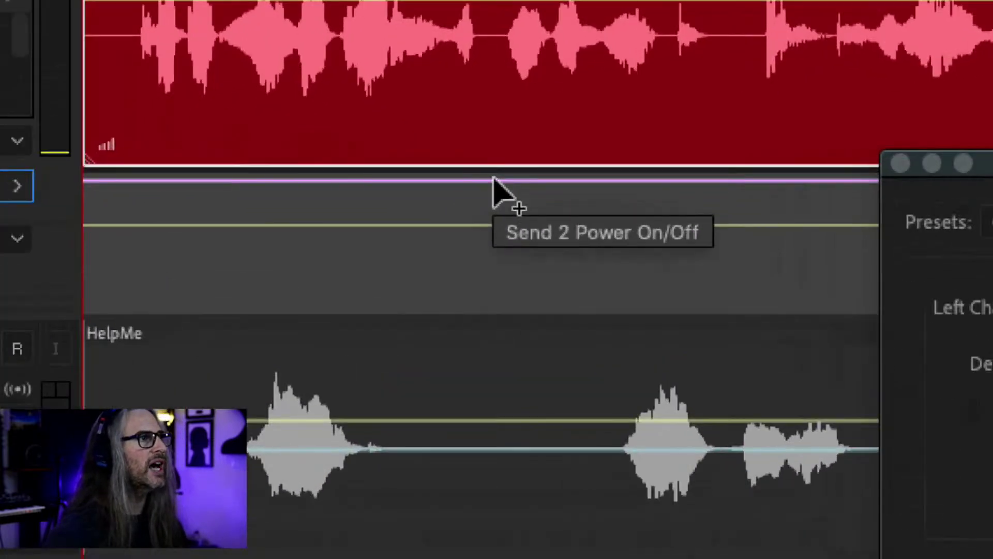
Step: Keyframe the Send 2 power envelope to stay Off until about 0:02.3 and switch On just before the second phrase
left_click(493, 181)
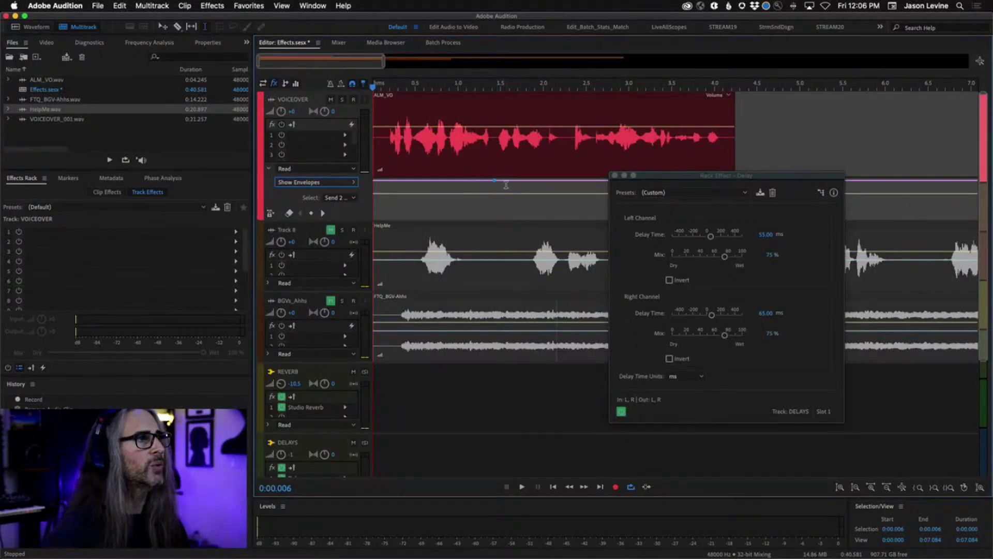
left_click_drag(494, 180, 573, 181)
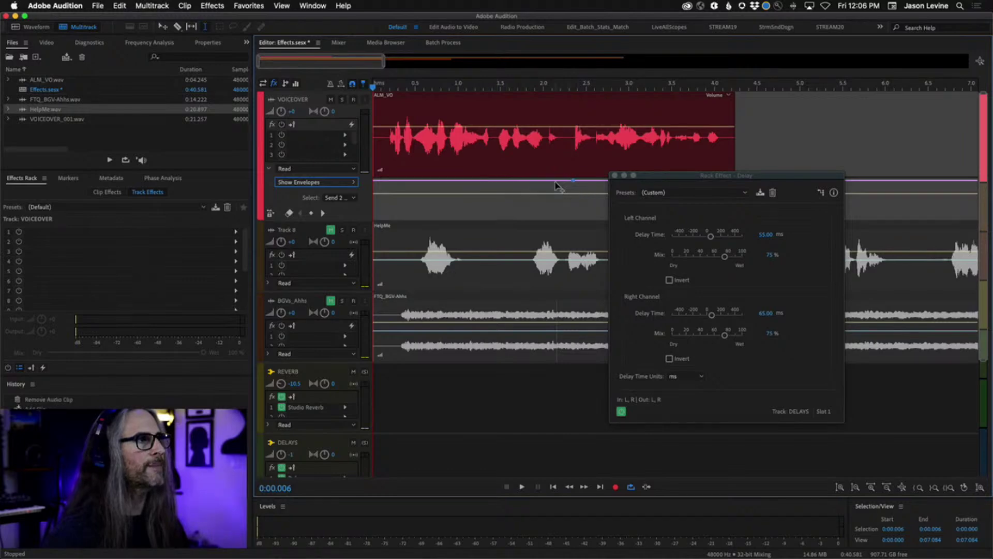
left_click(558, 181)
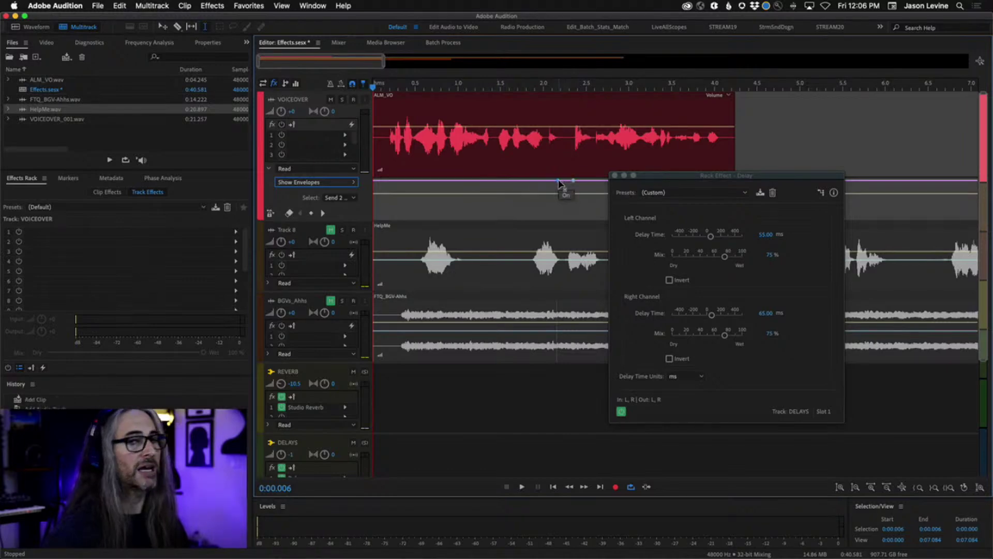
left_click_drag(558, 181, 568, 219)
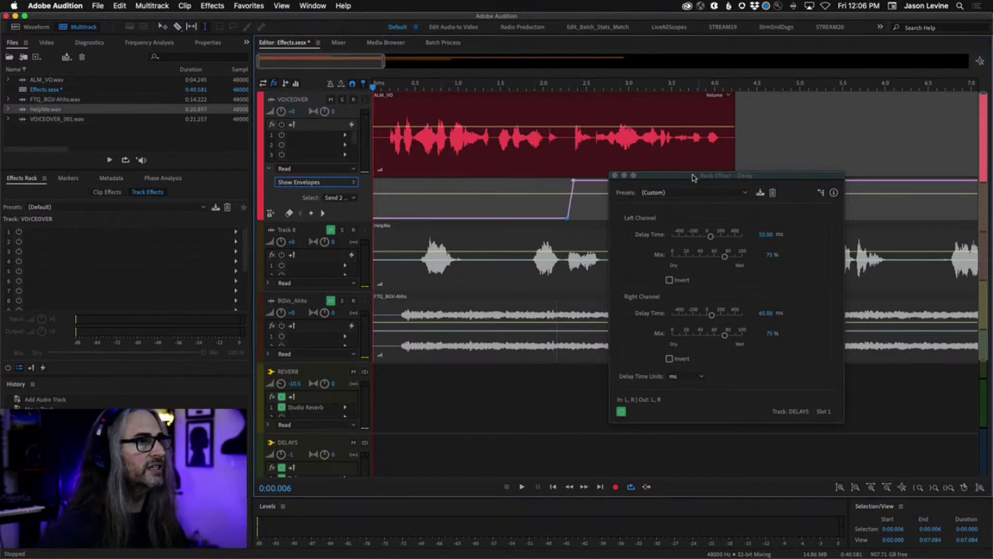
Step: Move the Delay window clear of the send envelope, check the Off and On keyframes, and play the voiceover from the start
left_click_drag(693, 177, 810, 175)
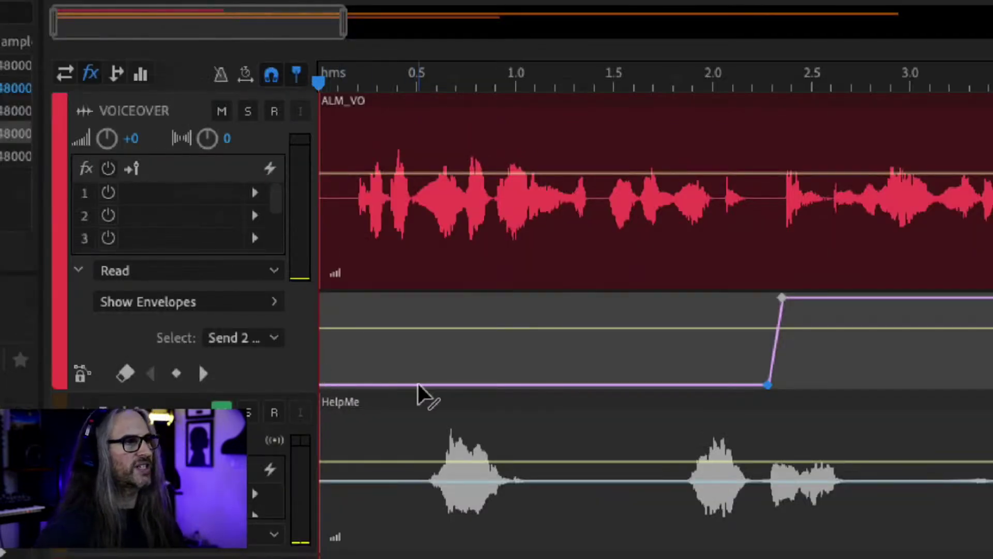
left_click(766, 384)
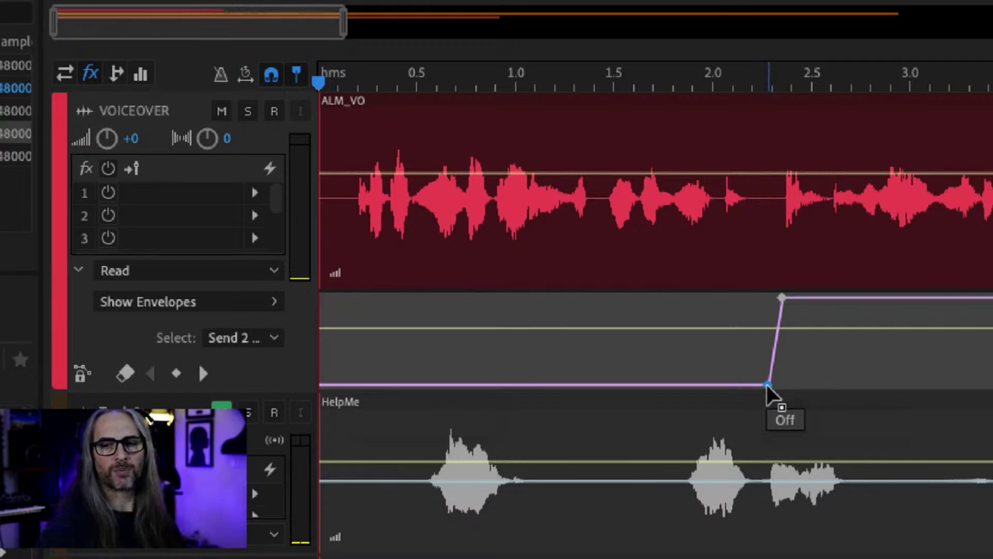
mouse_move(779, 298)
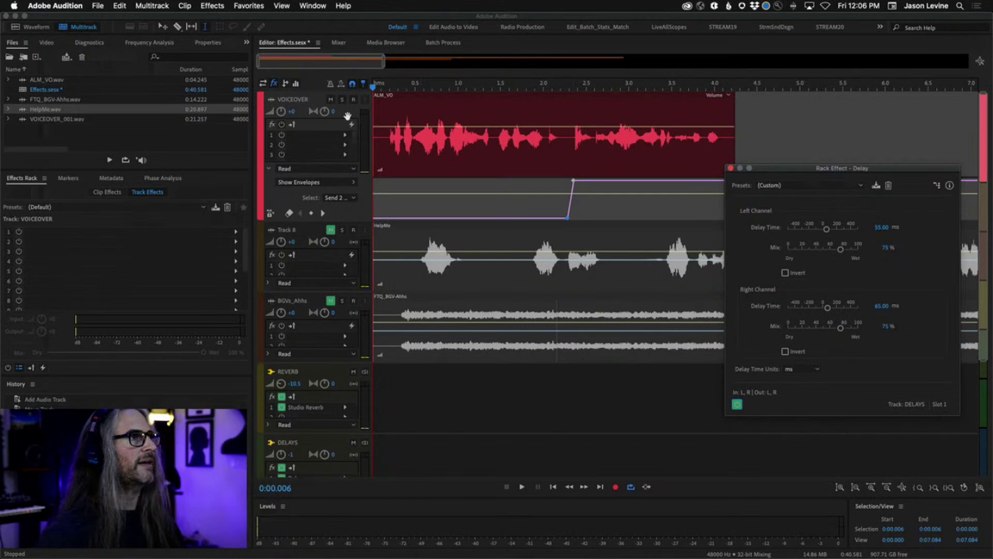
key("space")
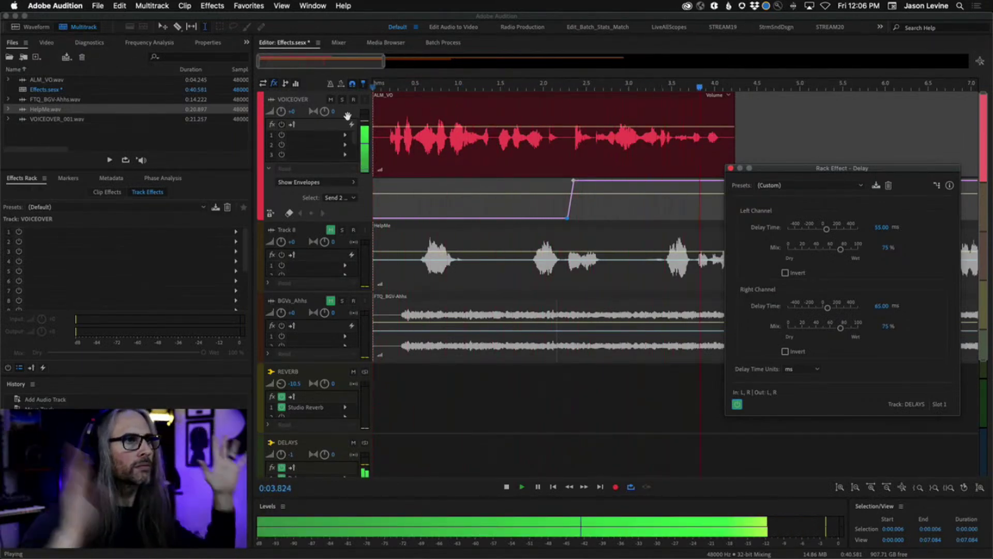
key("space")
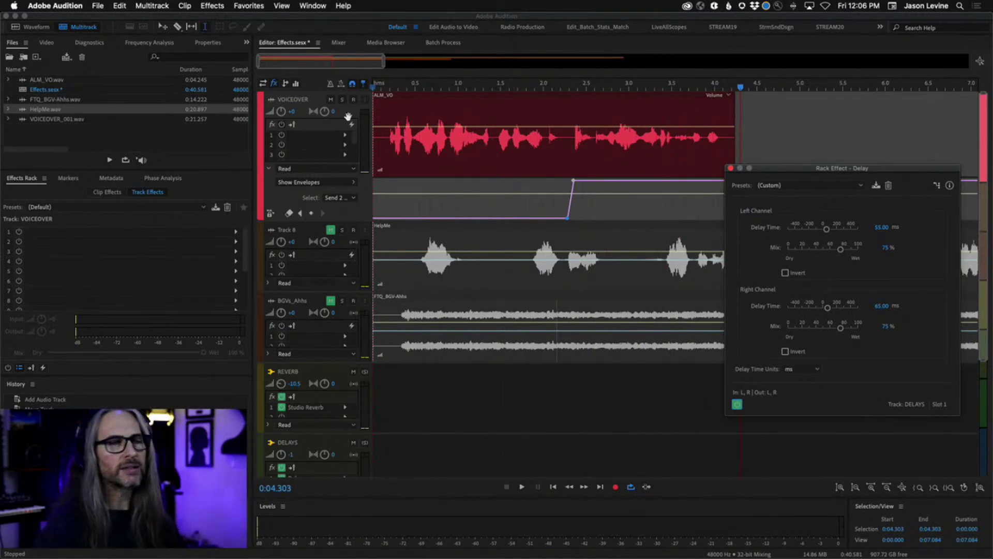
Step: Mark the gap before the second phrase, and replay the voiceover from 0:00.151 through the send's switch-on point
left_click_drag(563, 138, 568, 141)
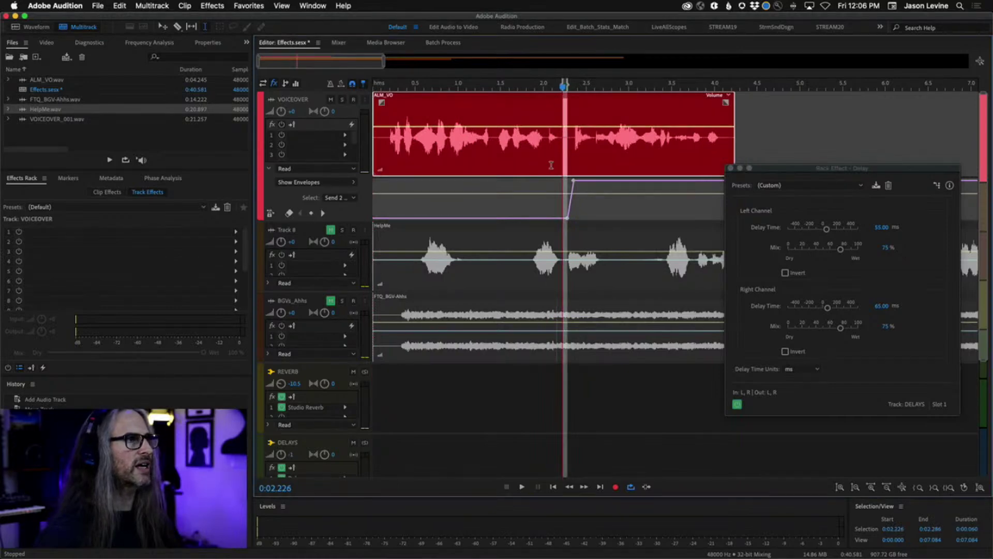
left_click(449, 152)
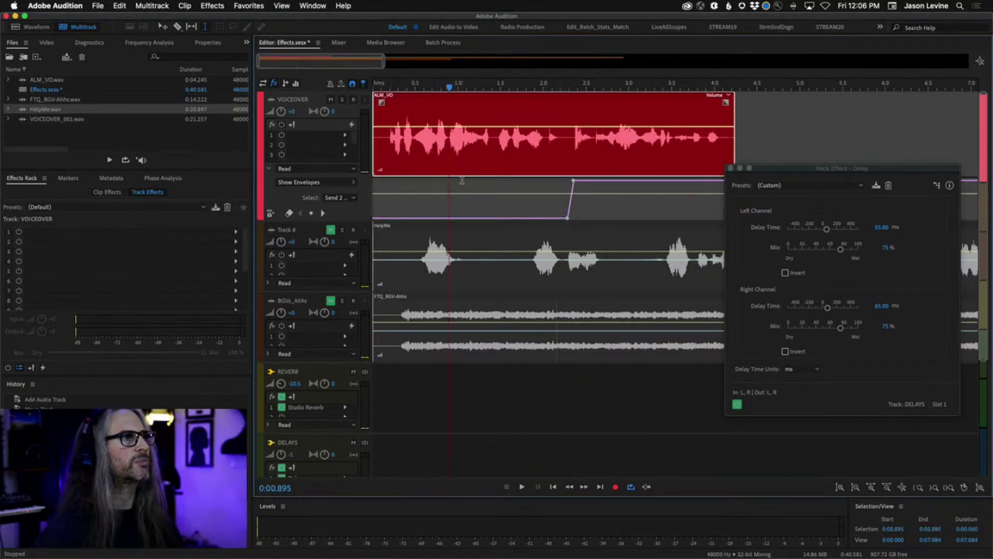
left_click(385, 117)
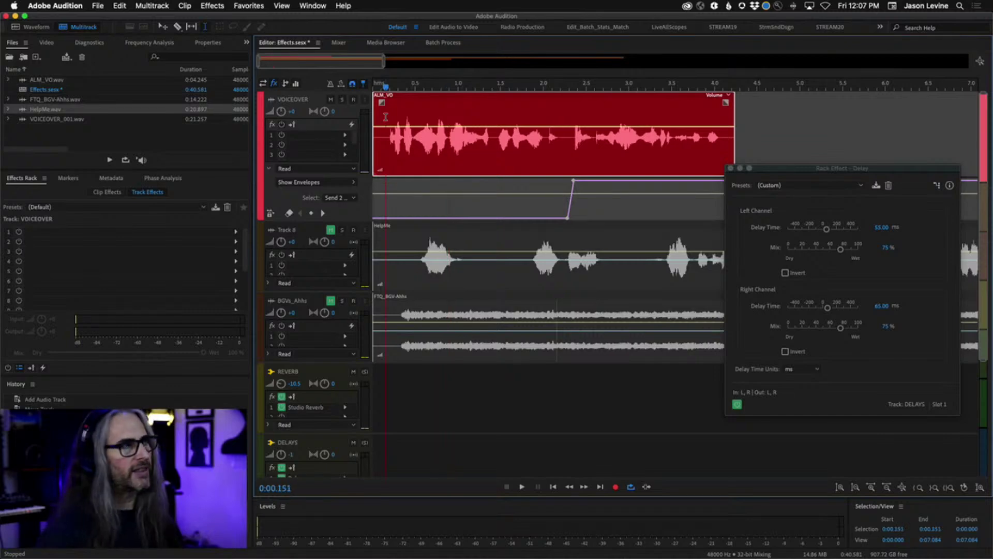
key("space")
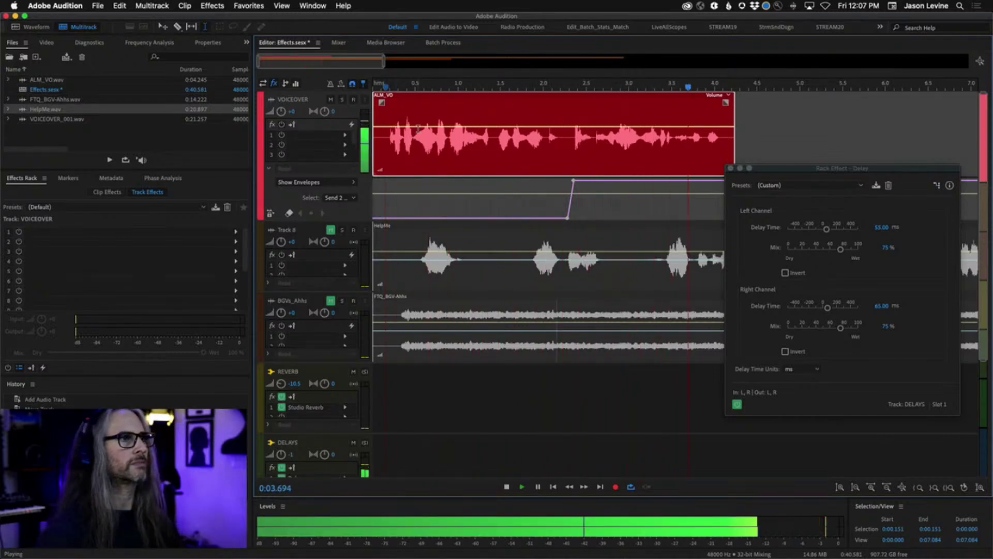
key("space")
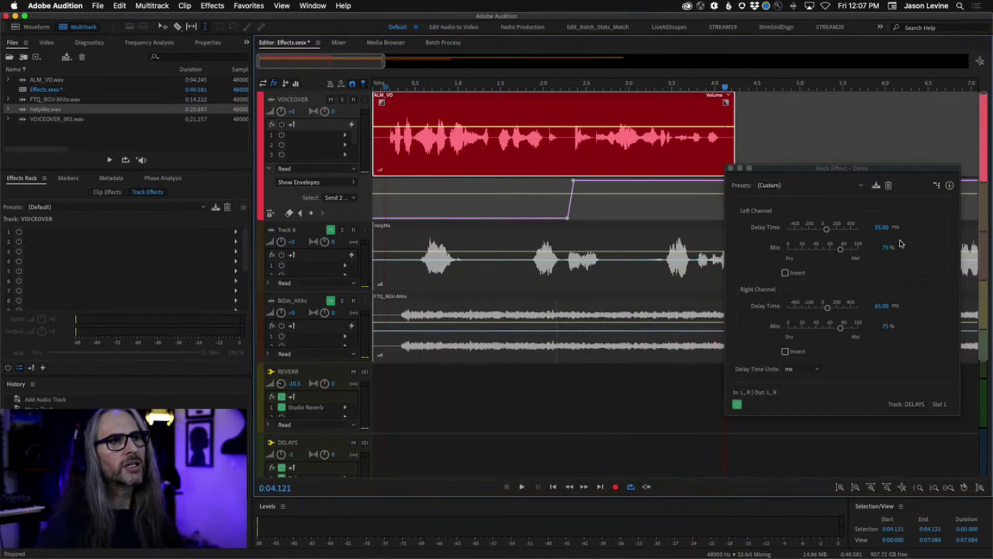
Step: Shorten the Delay effect's delay times to 55.10 ms for the right channel and 43.40 ms for the left channel
left_click(883, 308)
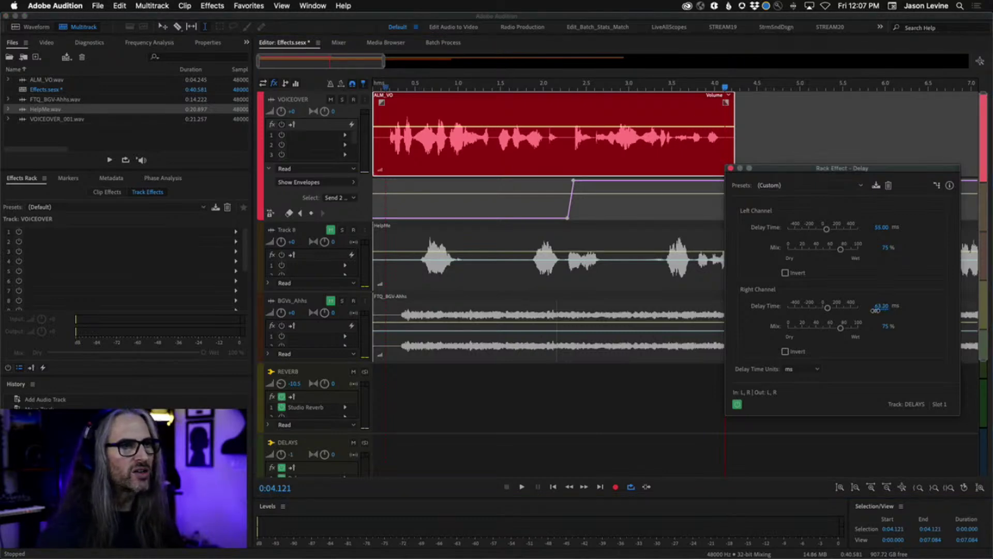
left_click_drag(858, 307, 788, 262)
left_click_drag(882, 227, 830, 231)
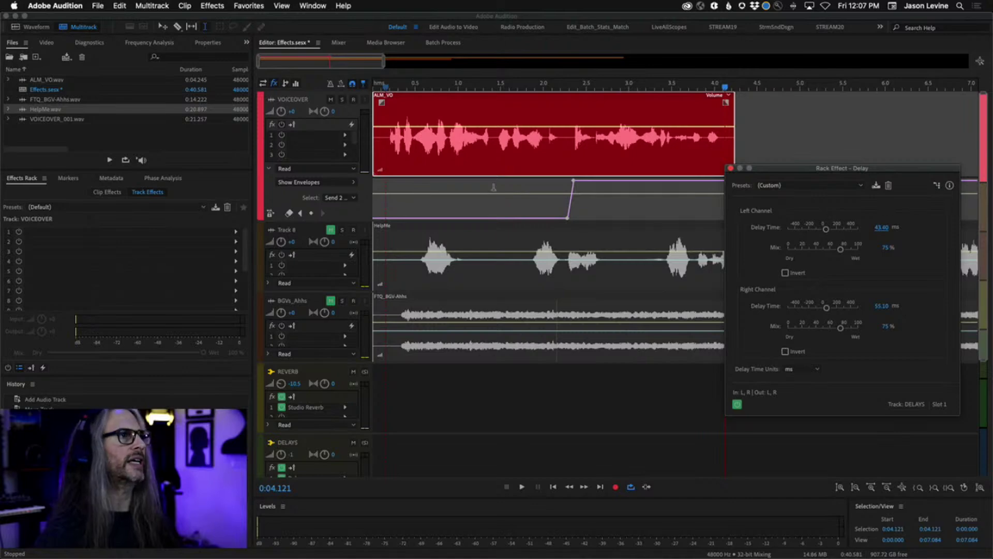
Step: Play the voiceover from 0:00.000 to hear the shortened delay times on the second phrase
left_click(374, 85)
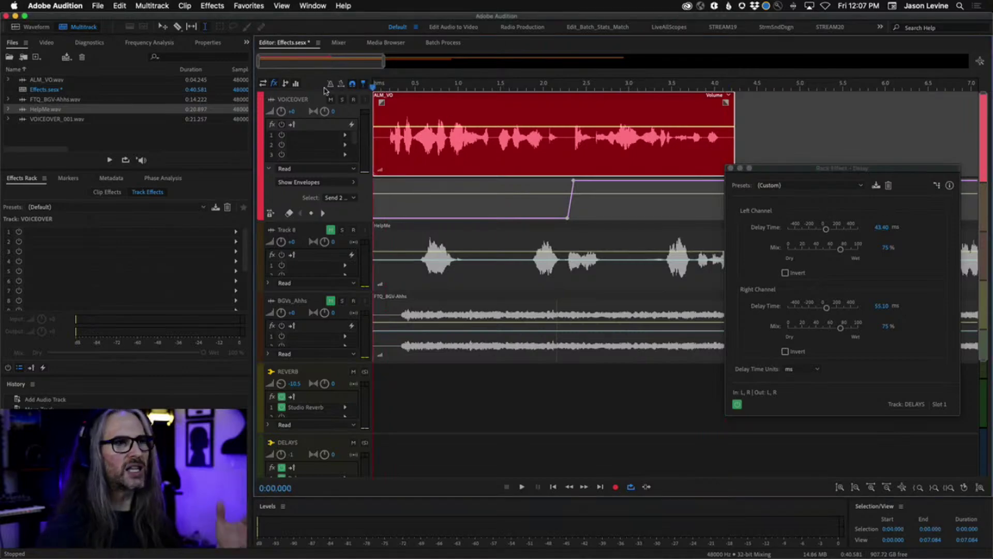
key("space")
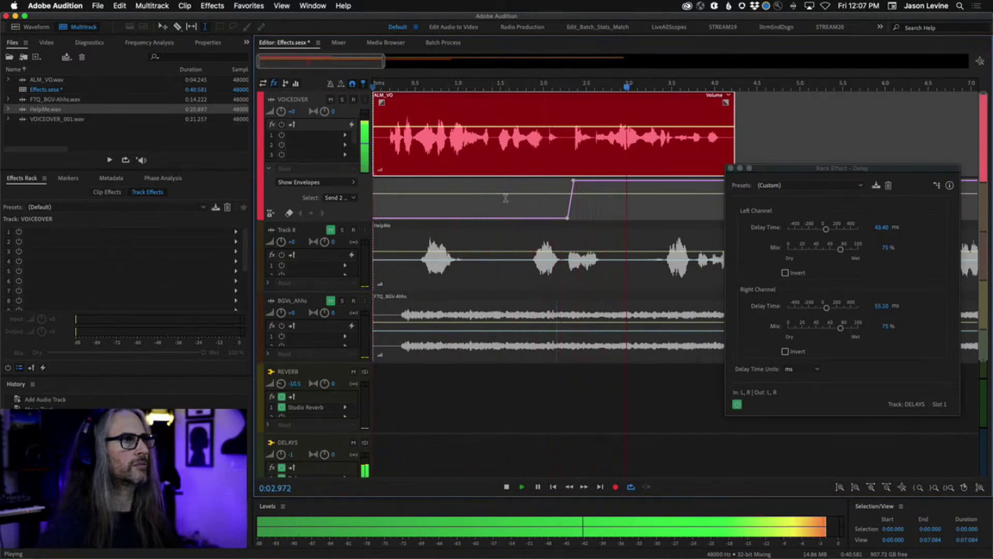
key("space")
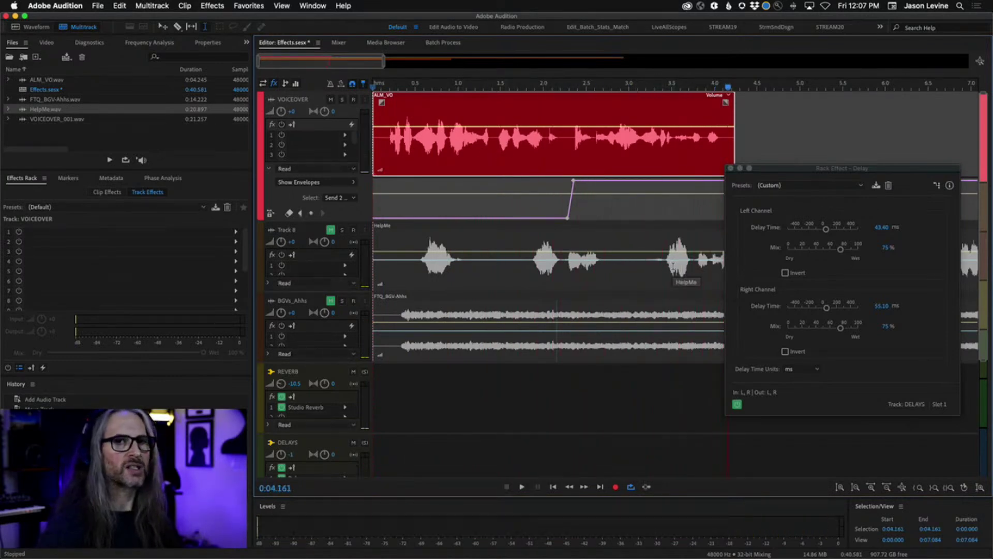
Step: Try Delay times of 17.66 ms left and 26.26 ms right, and replay the second phrase from 0:02.256
left_click_drag(826, 229, 824, 231)
left_click_drag(826, 306, 824, 310)
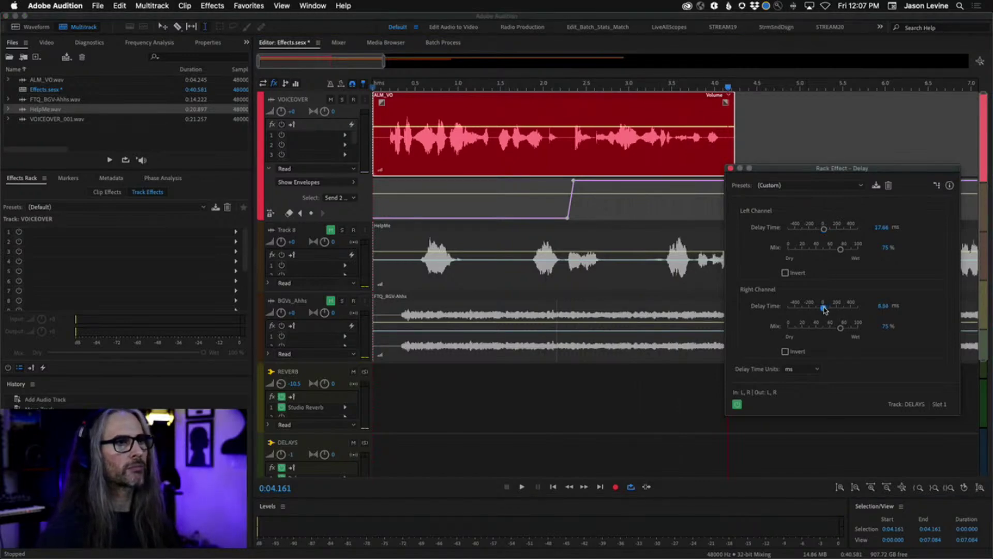
left_click(549, 87)
key("space")
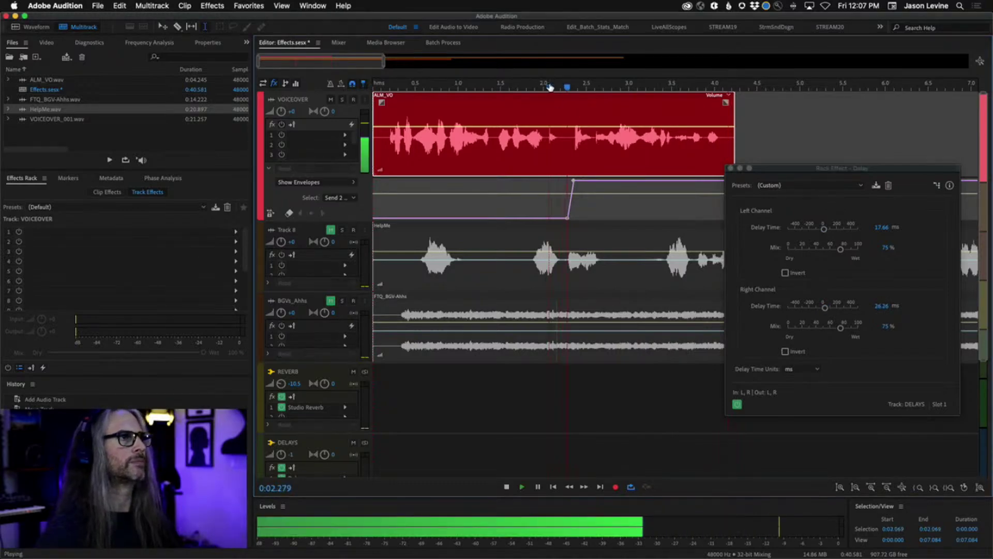
left_click(566, 87)
key("space")
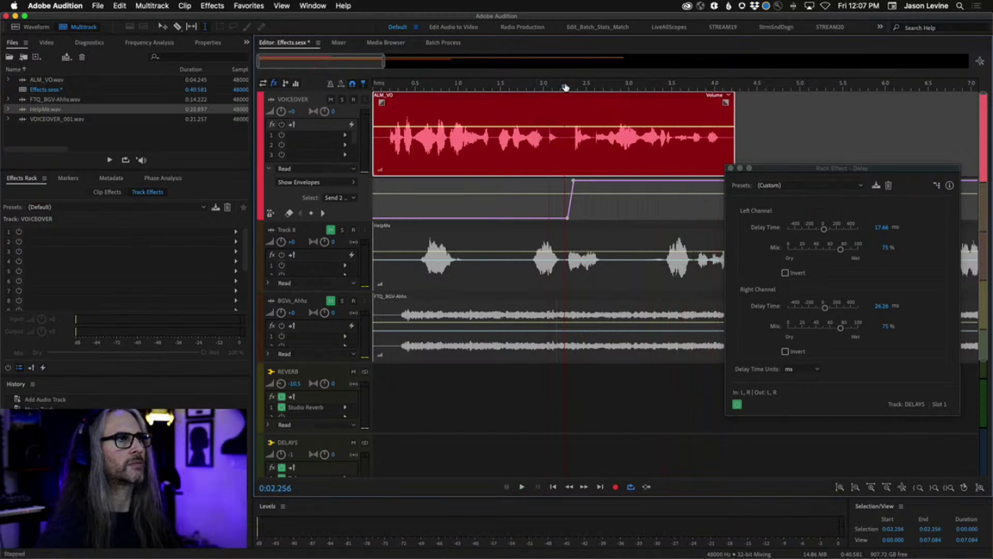
key("space")
key("space")
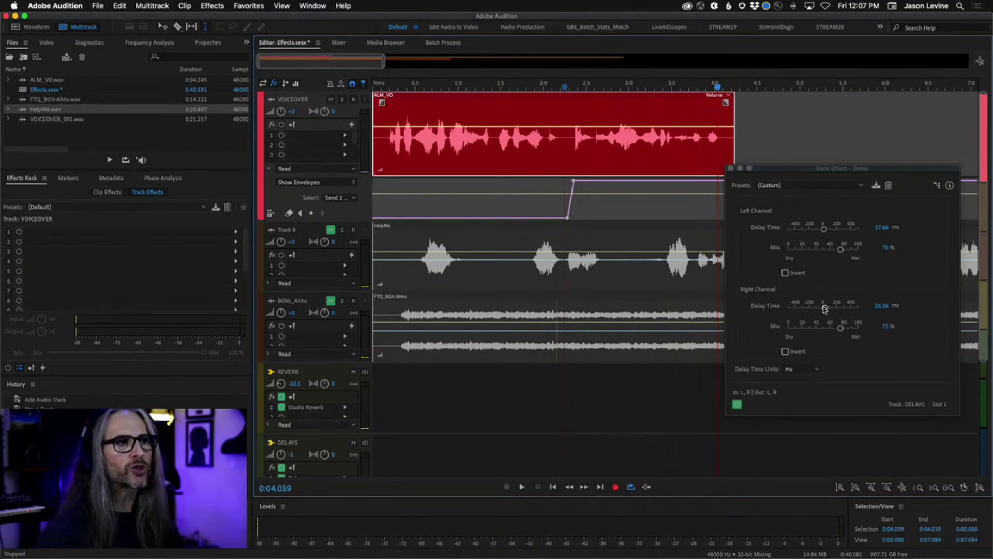
Step: Try Delay times of 112.60 ms right and 49.63 ms left, and replay the second phrase from just after 0:02
left_click_drag(824, 308, 830, 310)
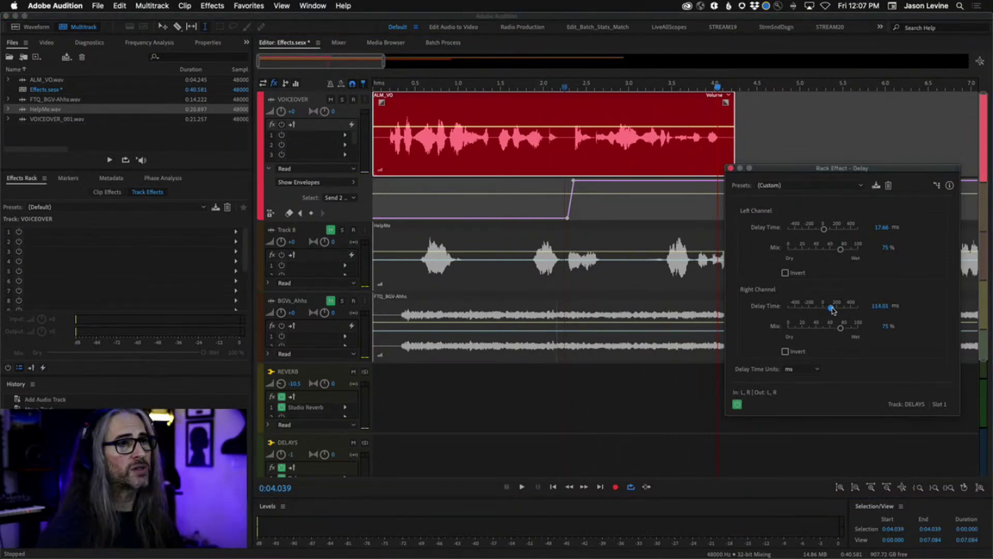
left_click_drag(824, 228, 830, 231)
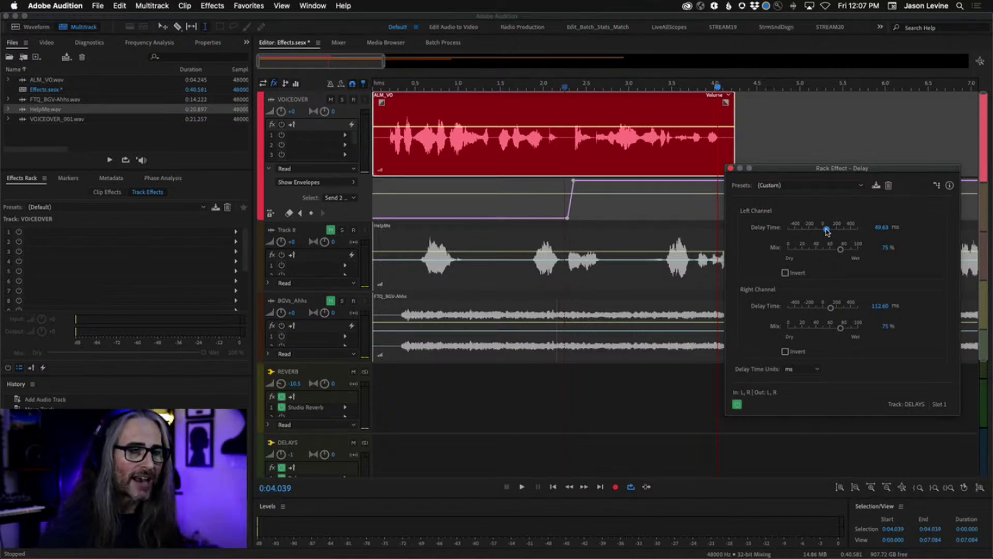
left_click(550, 87)
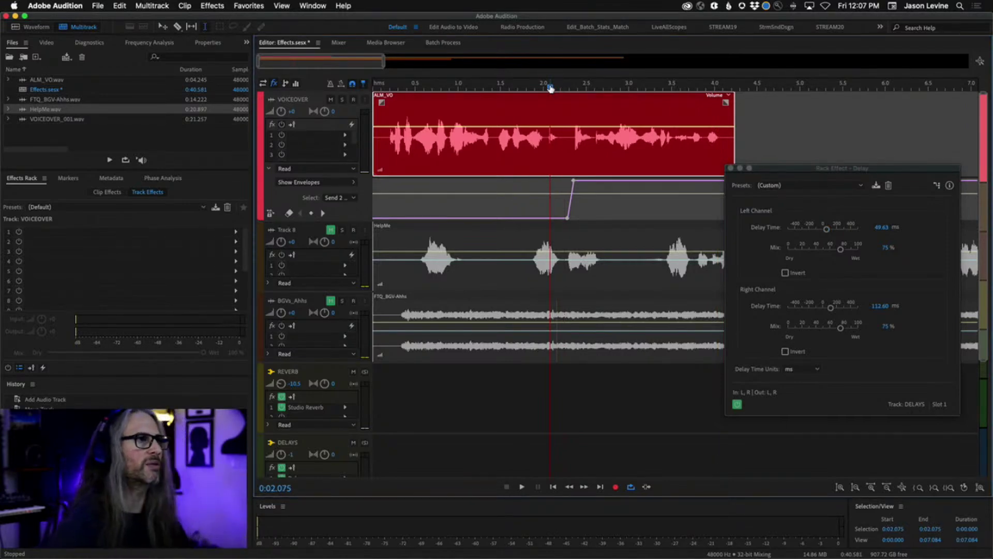
key("space")
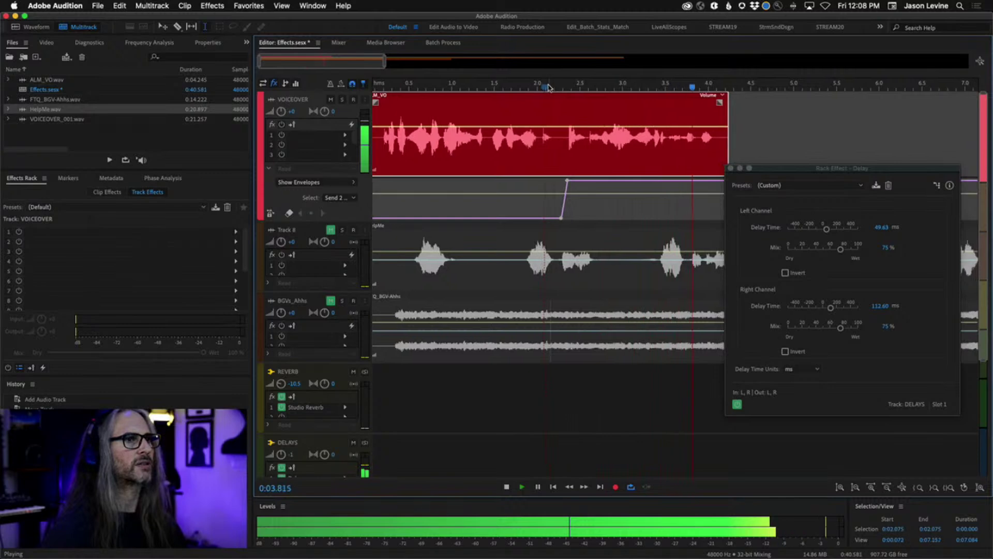
left_click(548, 87)
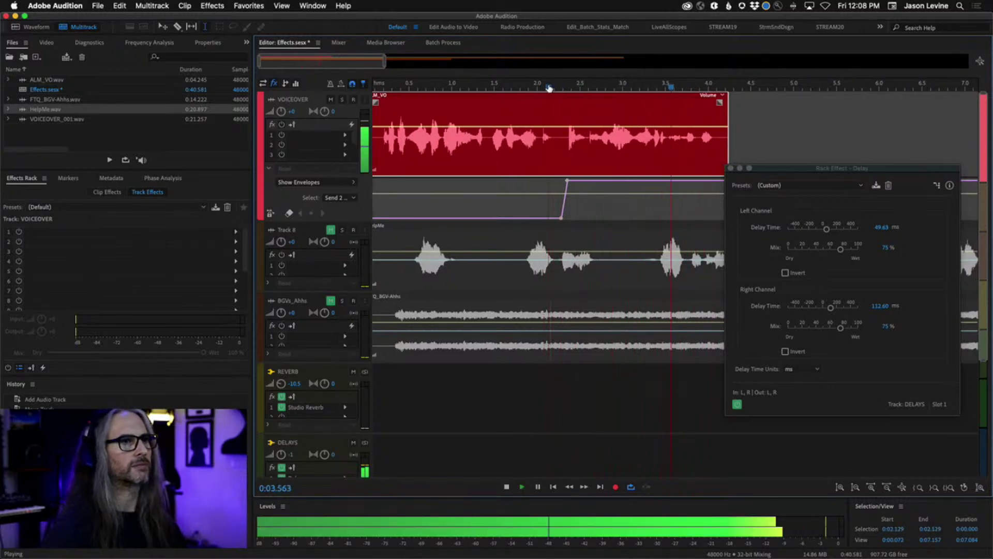
key("space")
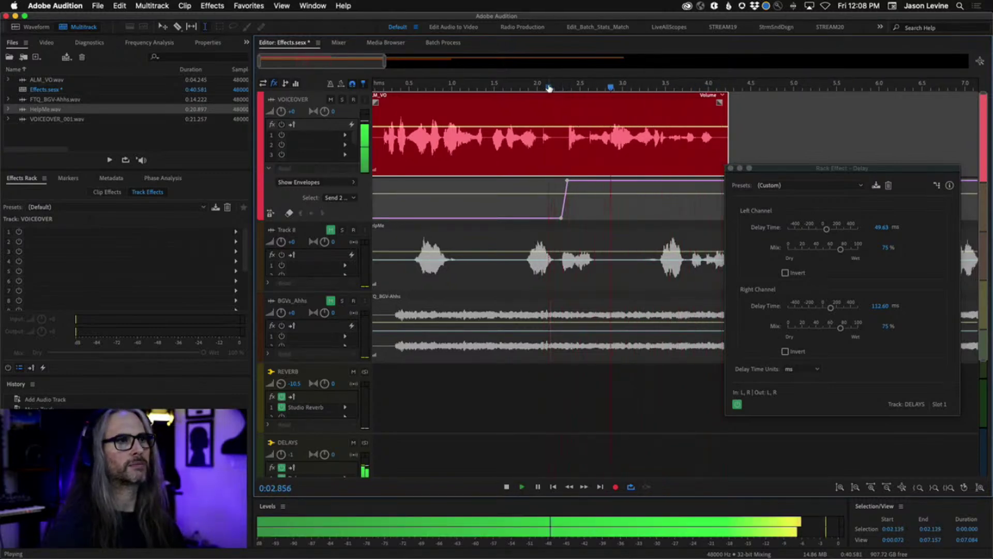
key("space")
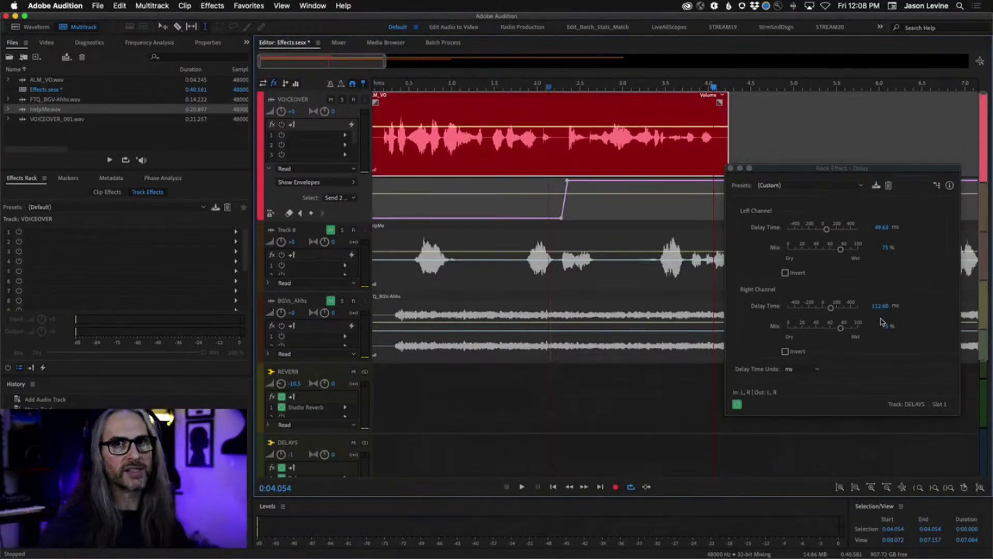
Step: Apply the Dueling Drunk Drummers preset to the Delay effect, and audition it from 0:02.087 and 0:01.554
left_click(802, 185)
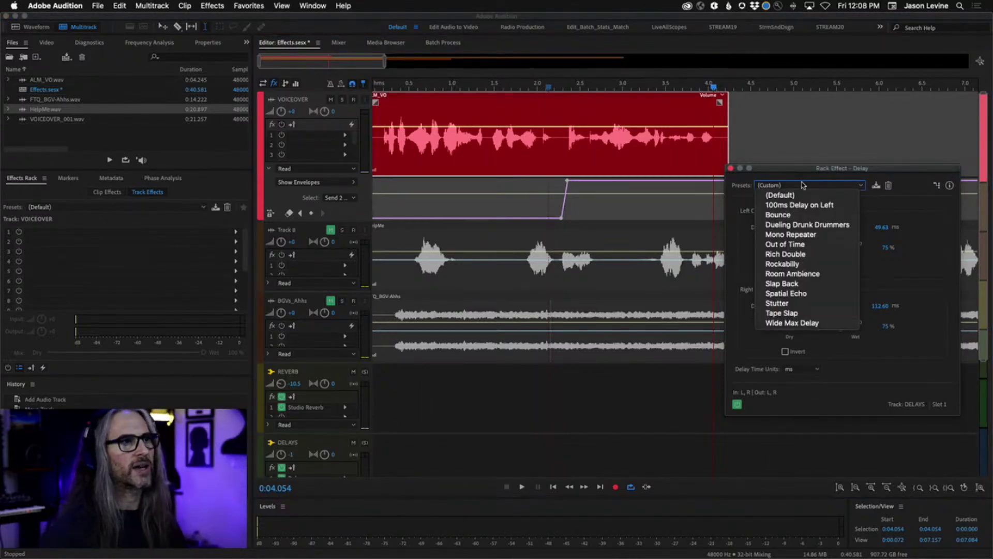
left_click(827, 224)
left_click(545, 87)
key("space")
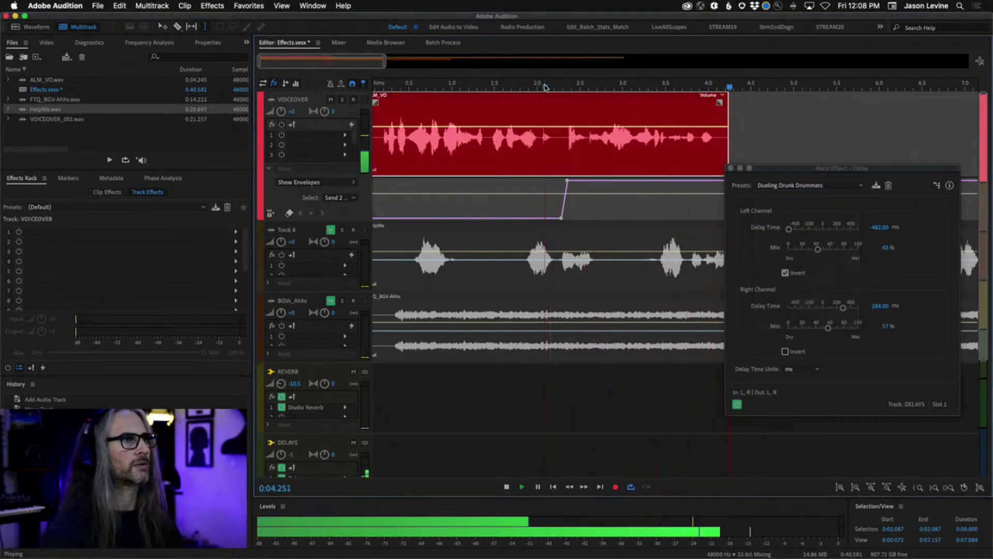
left_click(544, 87)
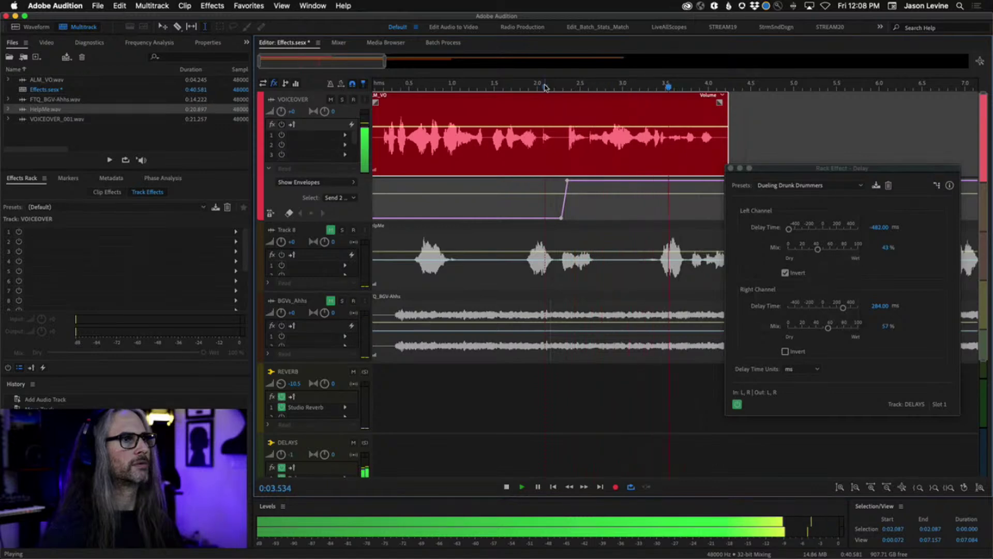
key("space")
left_click(499, 87)
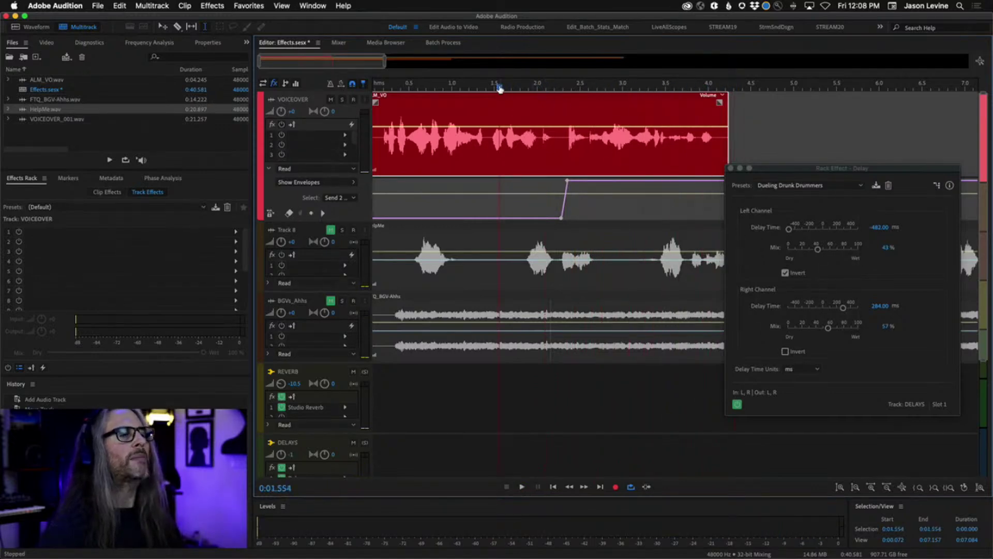
key("space")
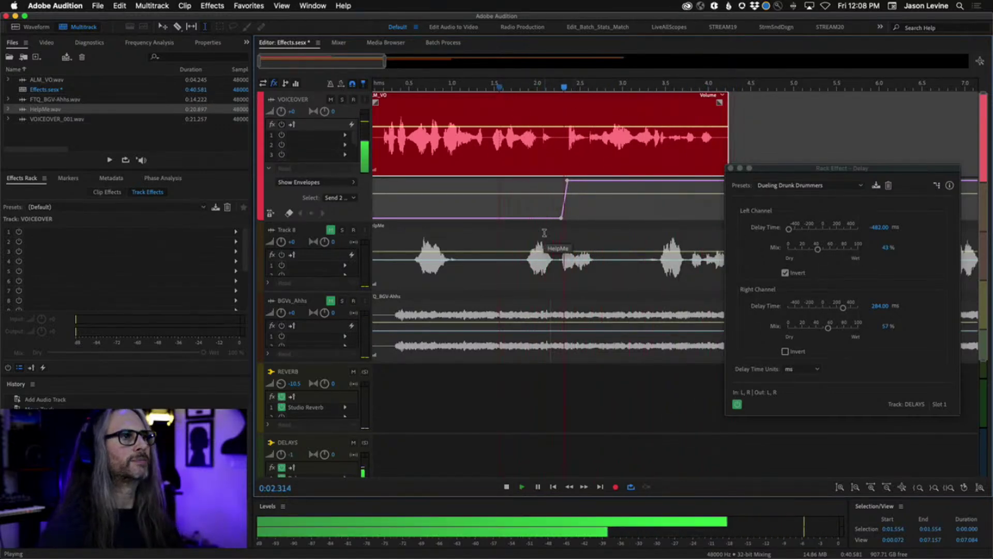
key("space")
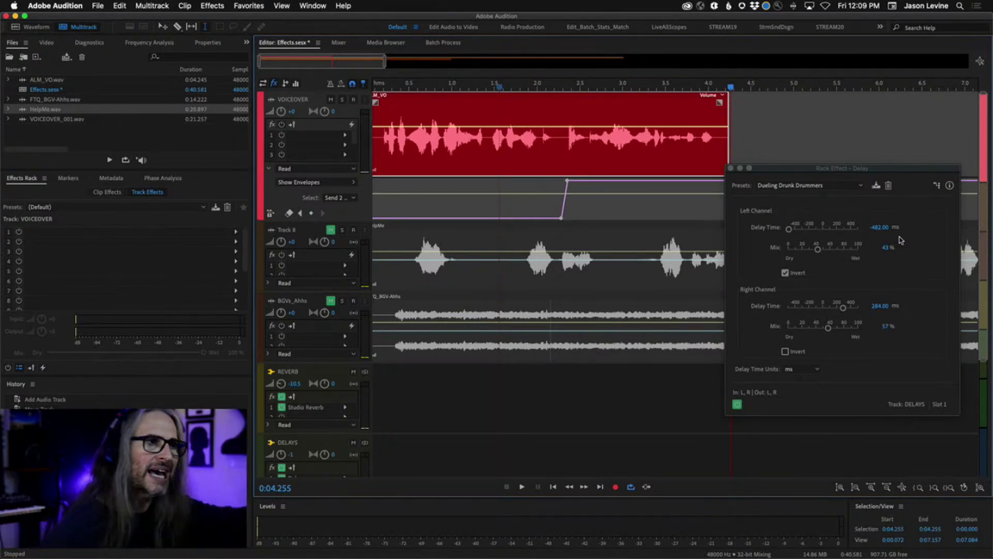
Step: Close the Delay settings, and in the mixer's DELAYS bus switch off Delay and switch on Analog Delay
left_click(731, 168)
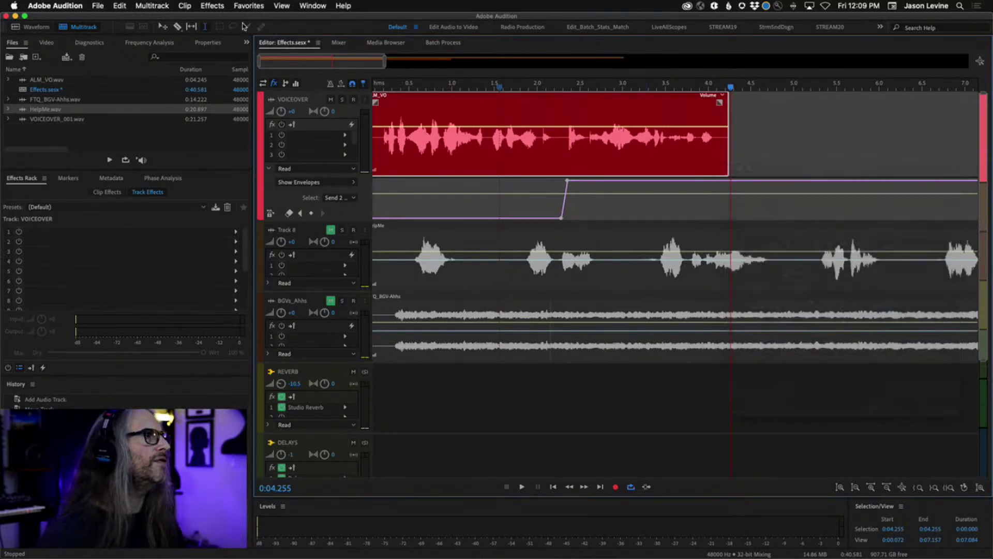
left_click(339, 43)
left_click(473, 110)
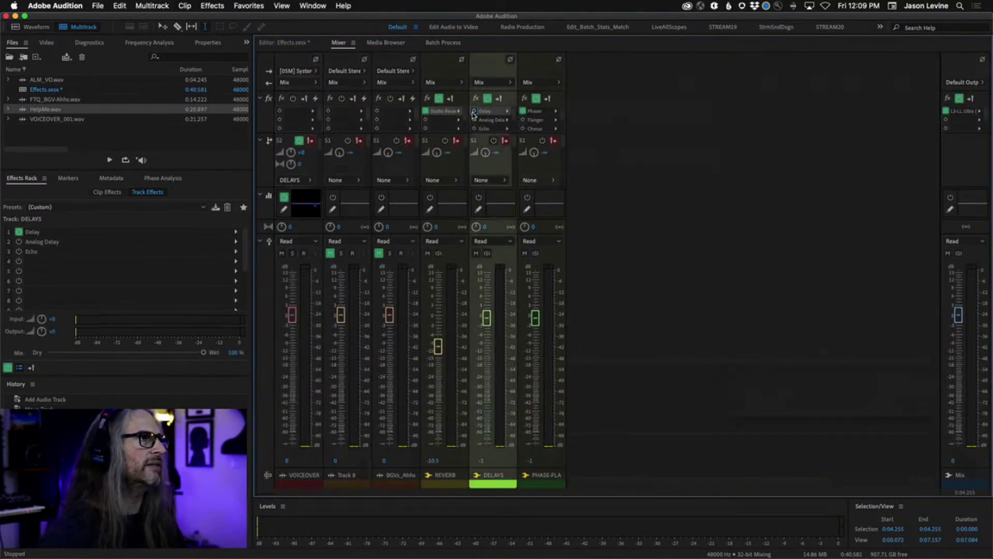
left_click(474, 120)
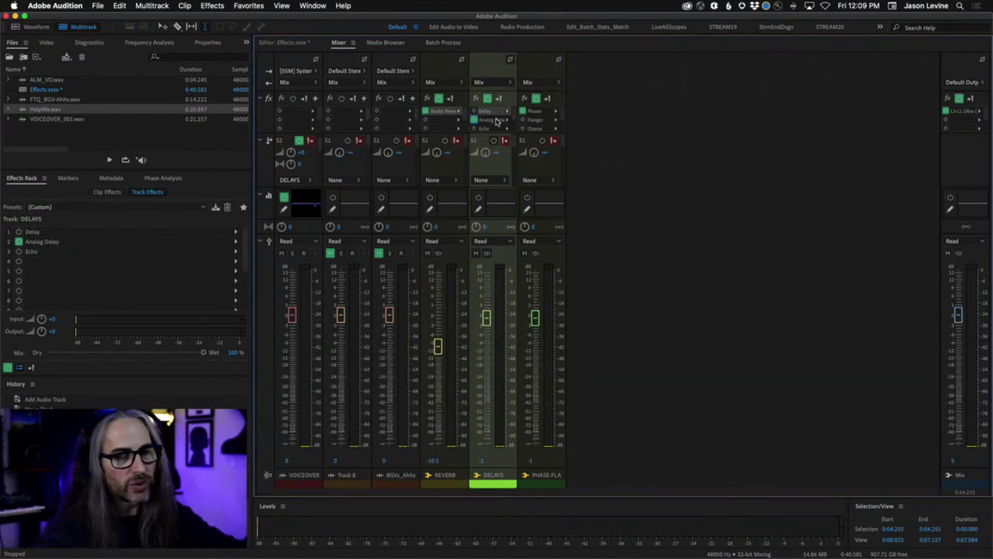
Step: Set the DELAYS bus's Analog Delay to a 332 ms delay and 32% feedback, keeping its window clear of the voiceover clip in the Editor
double_click(497, 120)
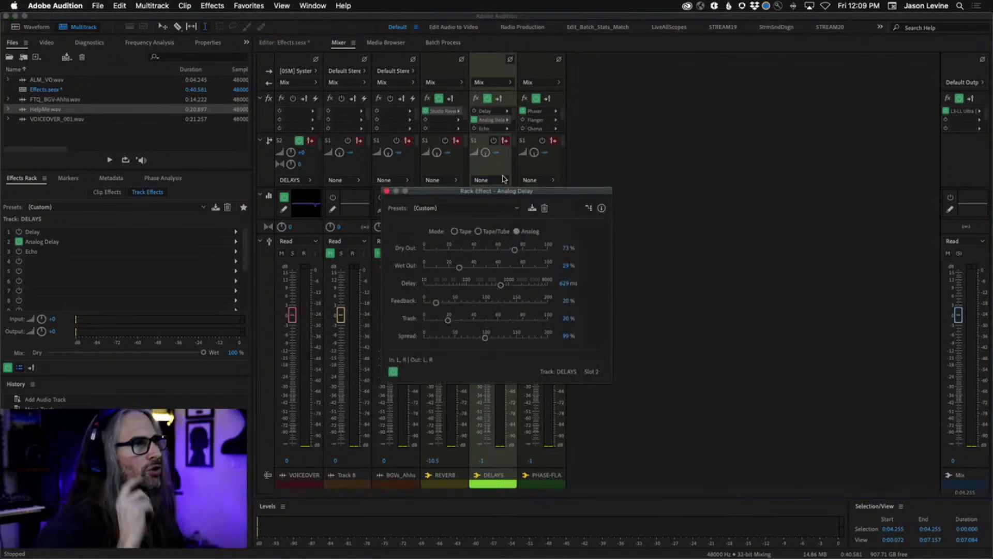
left_click_drag(494, 191, 706, 80)
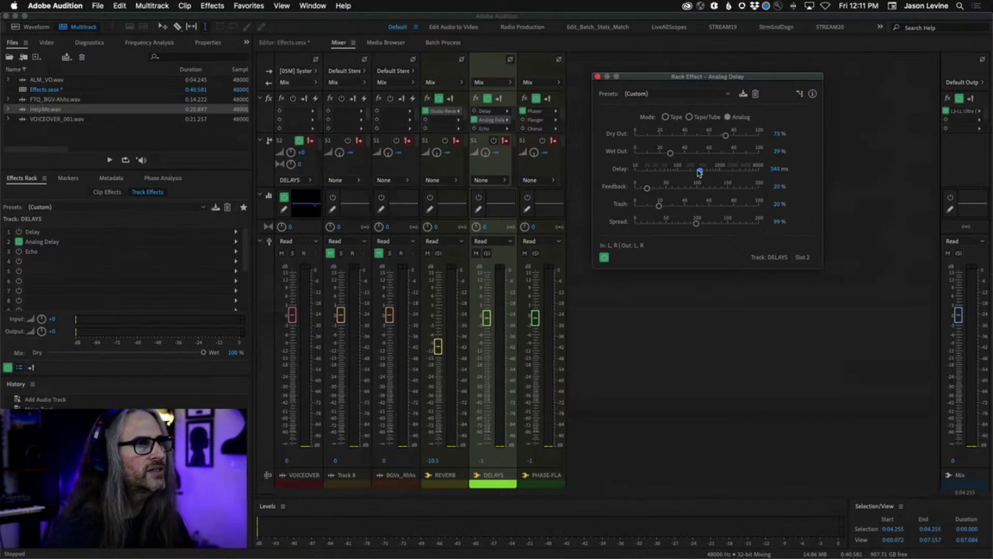
left_click(268, 44)
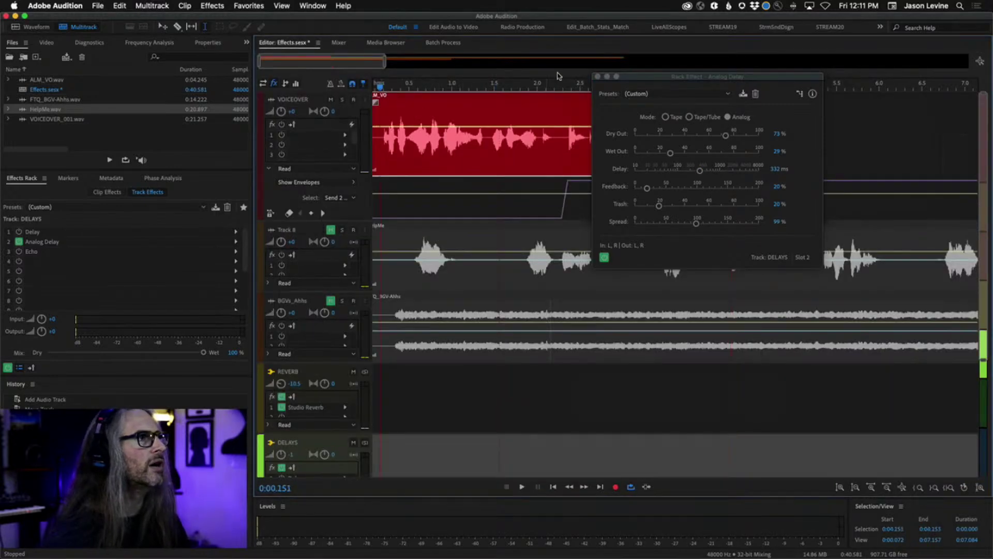
left_click_drag(632, 77, 518, 198)
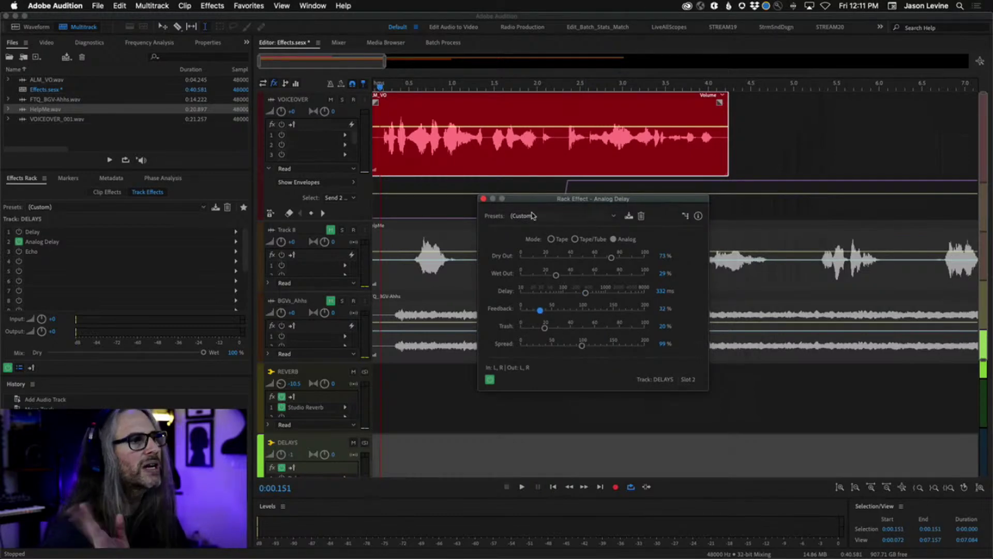
left_click_drag(542, 202, 542, 224)
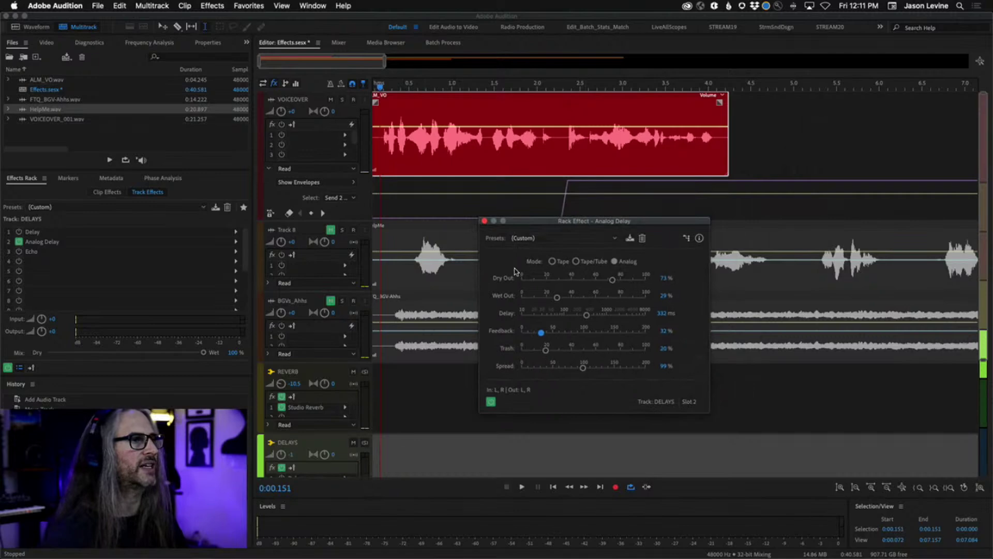
Step: Play the voiceover from 0:00.151, set the Analog Delay's delay time to 447 ms, and replay the second phrase from 0:02.305
key("space")
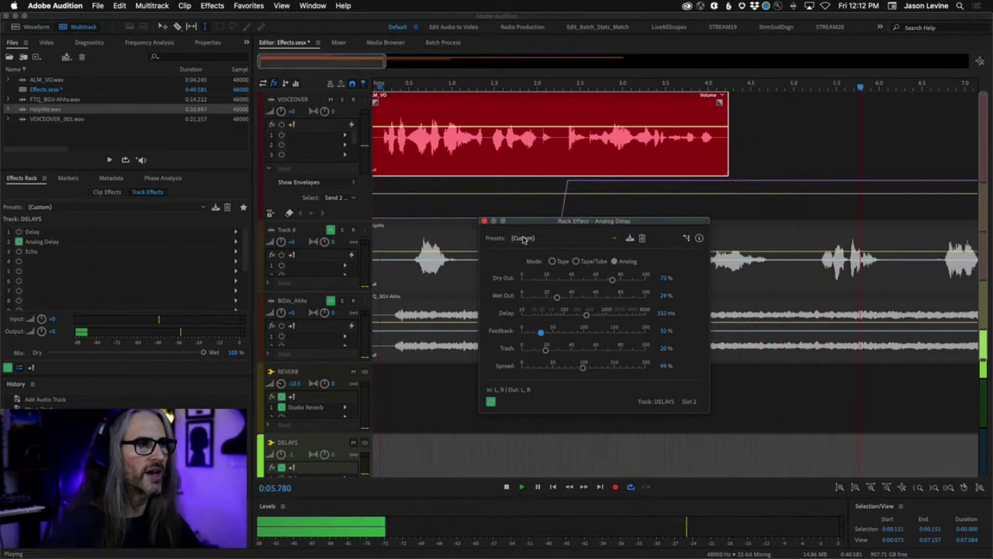
key("space")
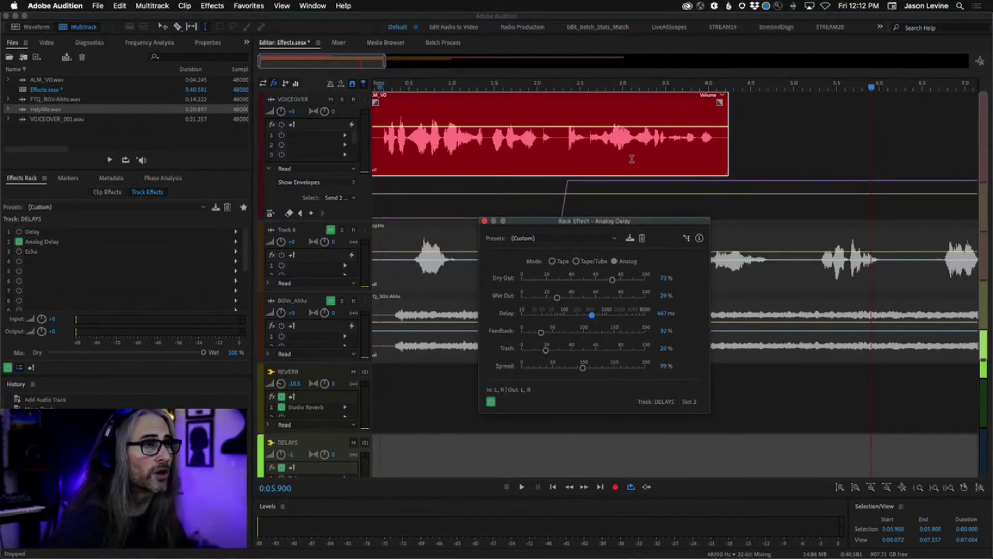
left_click(565, 87)
key("space")
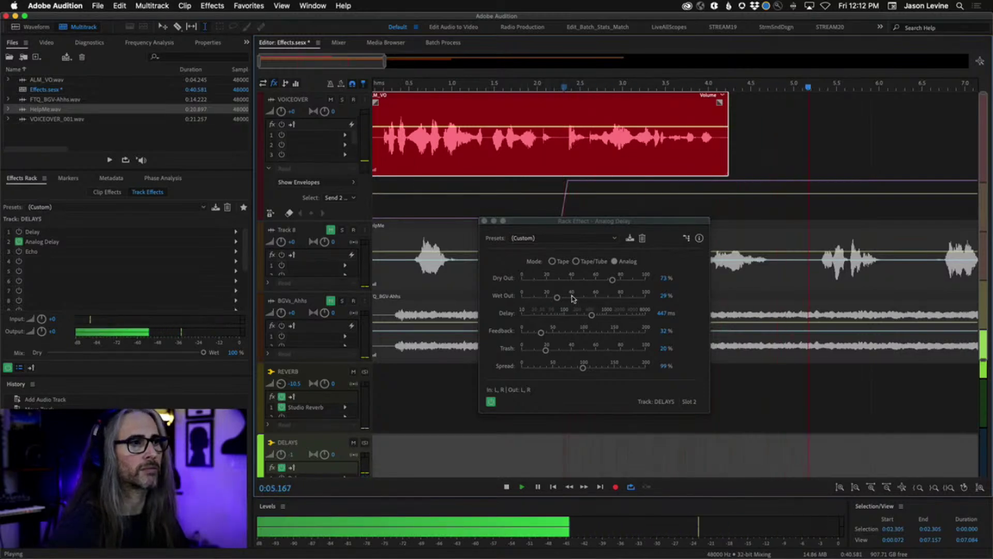
key("space")
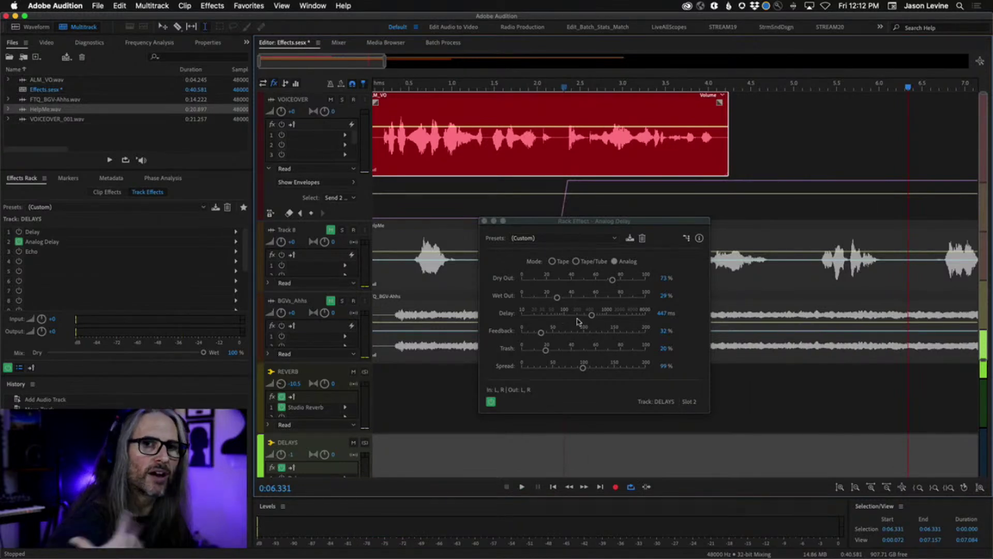
Step: Raise the Analog Delay's Wet Out to 51%, and replay the second phrase from 0:02.274
left_click_drag(558, 298, 577, 303)
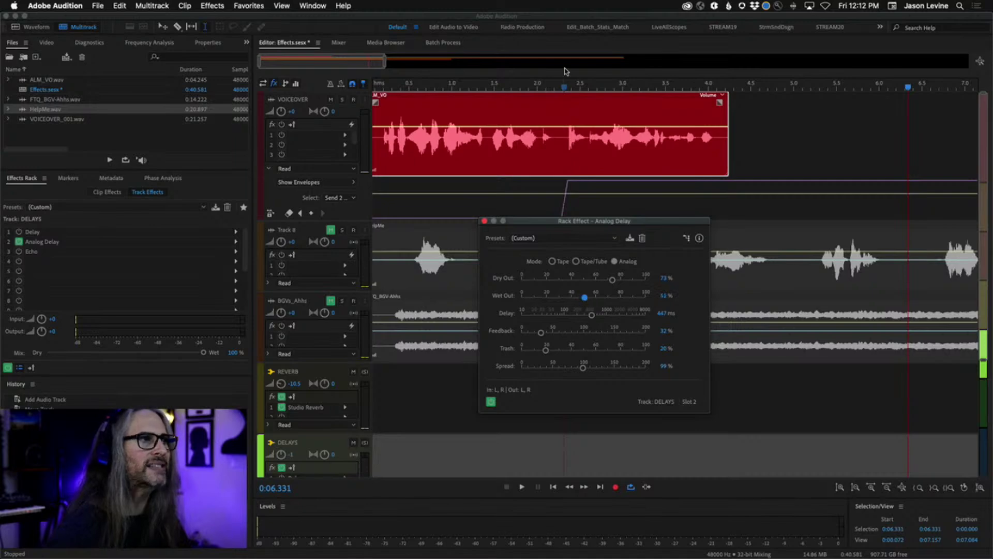
left_click(563, 87)
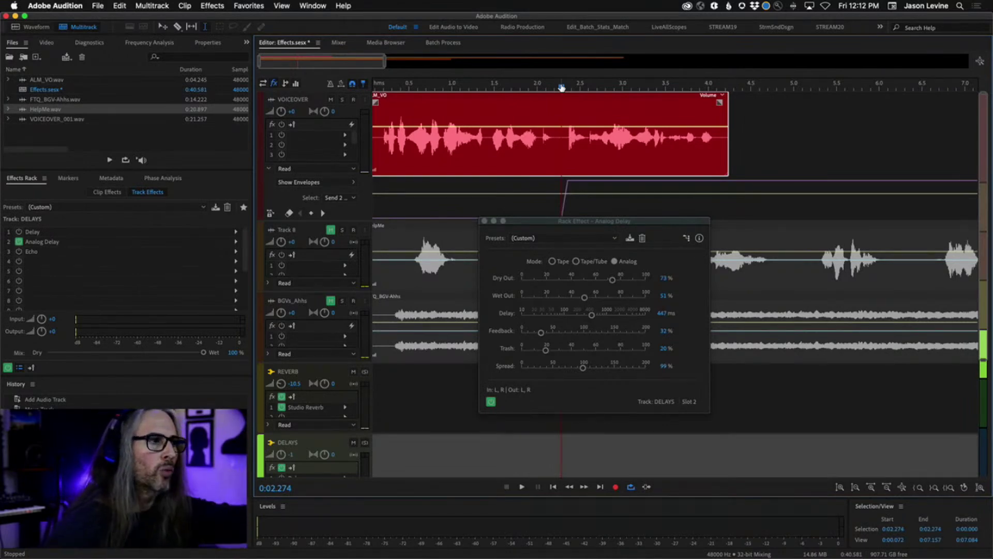
key("space")
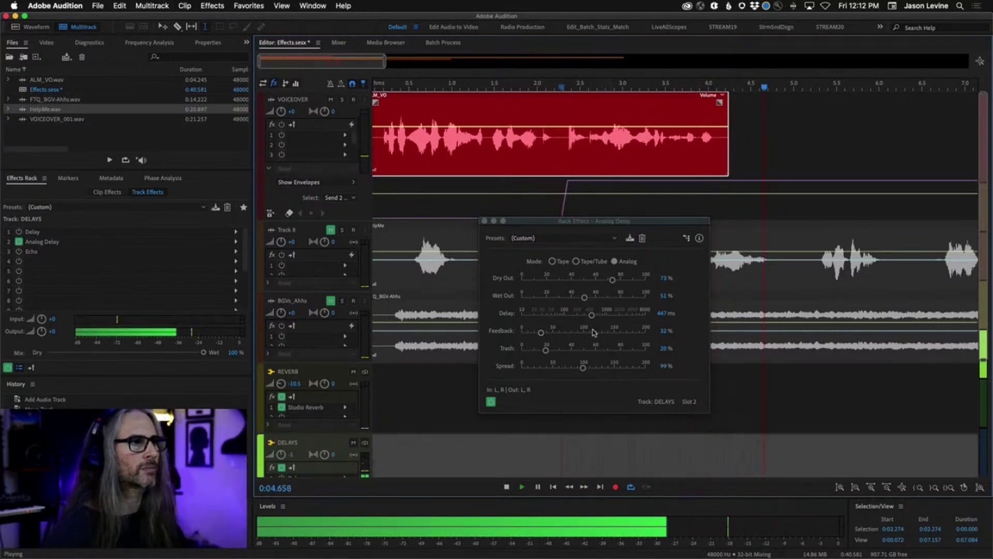
Step: Stop playback, raise the Analog Delay's Feedback to 98%, and replay the second phrase from 0:02.135
key("space")
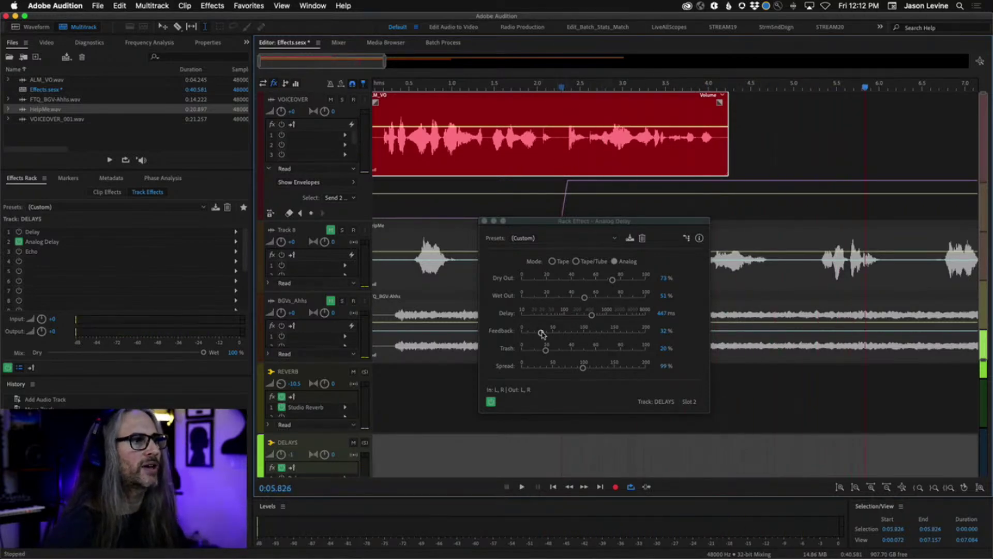
left_click_drag(541, 334, 583, 339)
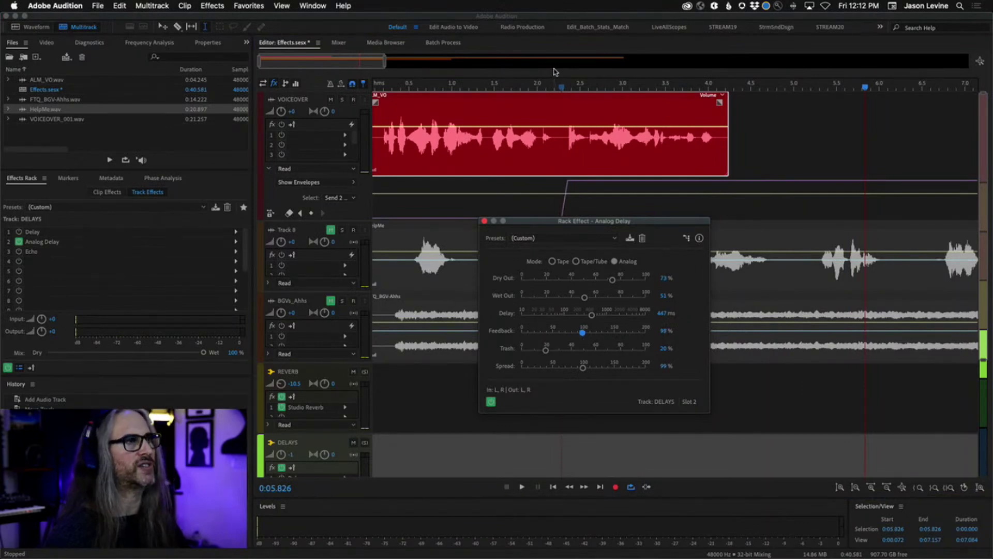
left_click(549, 86)
key("space")
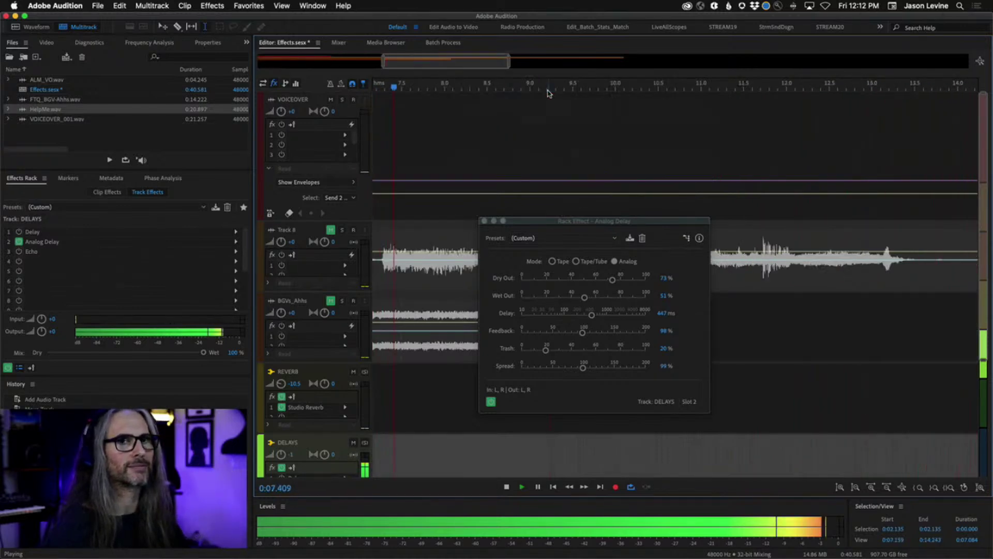
key("space")
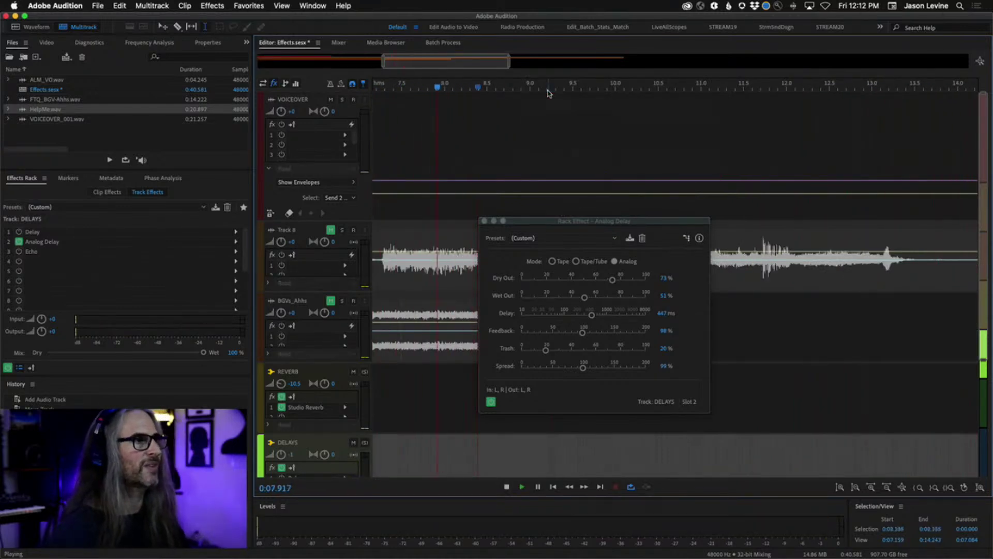
scroll(549, 93, "left", 10)
key("space")
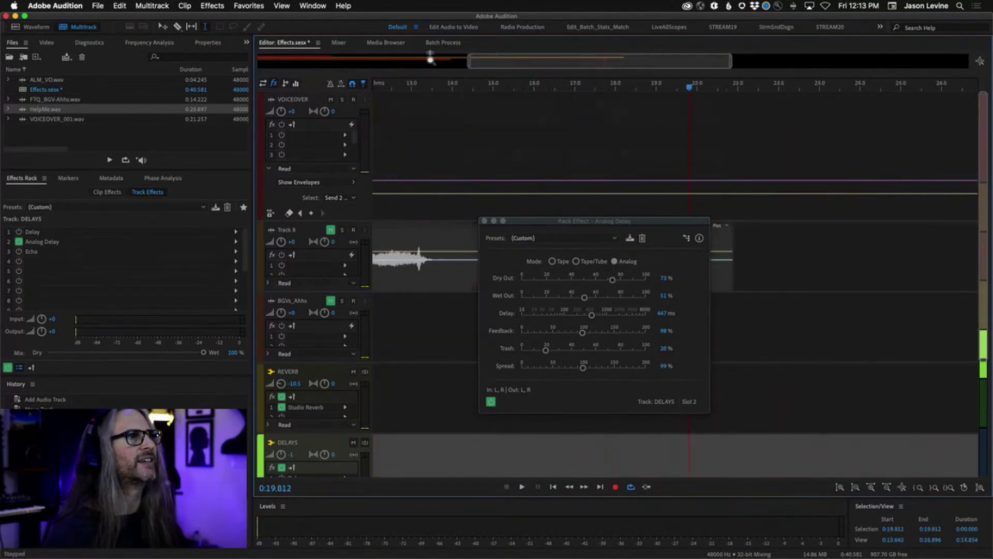
Step: Raise the Analog Delay's Trash to 51%, and replay the second phrase from 0:01.975
left_click_drag(430, 60, 260, 61)
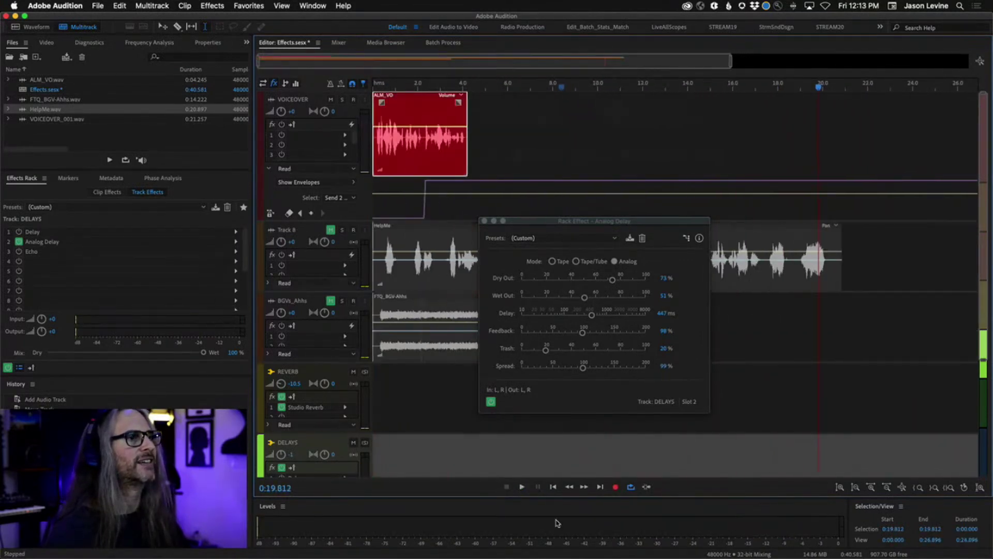
left_click_drag(545, 351, 578, 352)
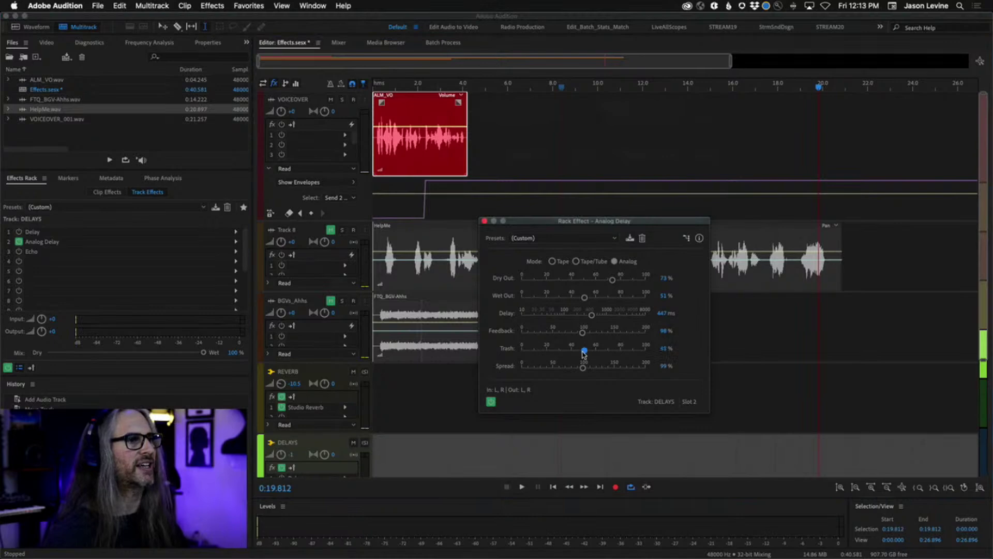
left_click(417, 85)
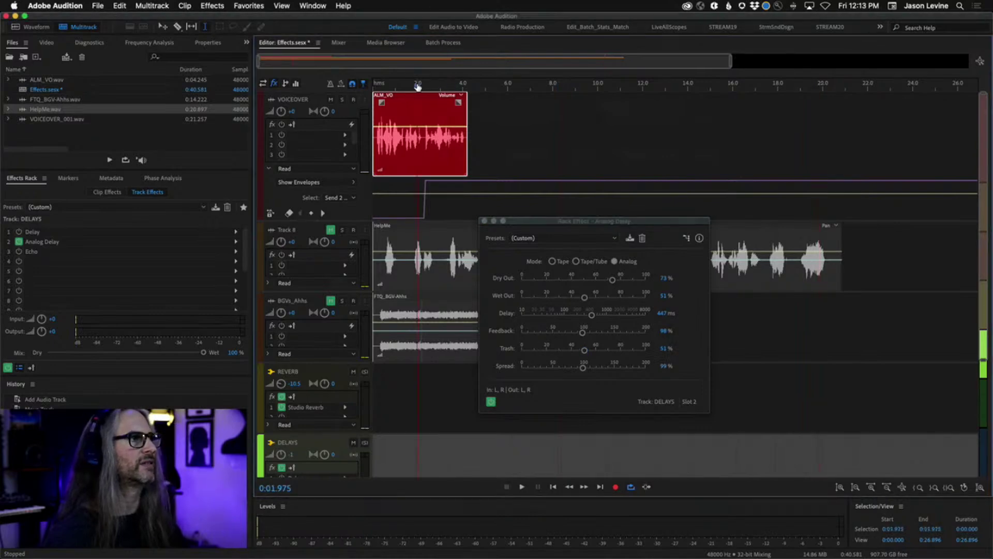
key("space")
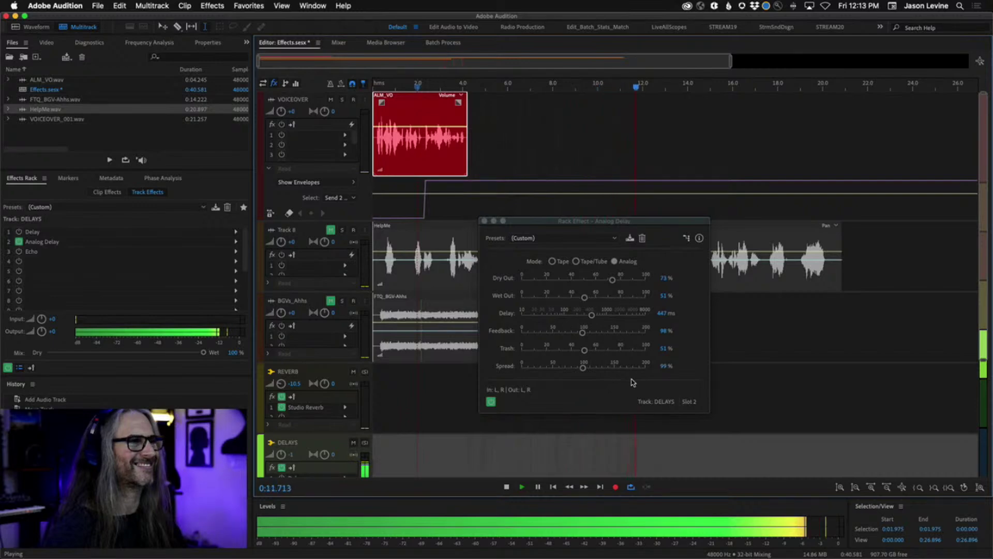
key("space")
Step: Set the Analog Delay to 141% Feedback, 167 ms Delay and 37% Wet Out, and replay the second phrase from 0:01.837
left_click_drag(583, 334, 609, 331)
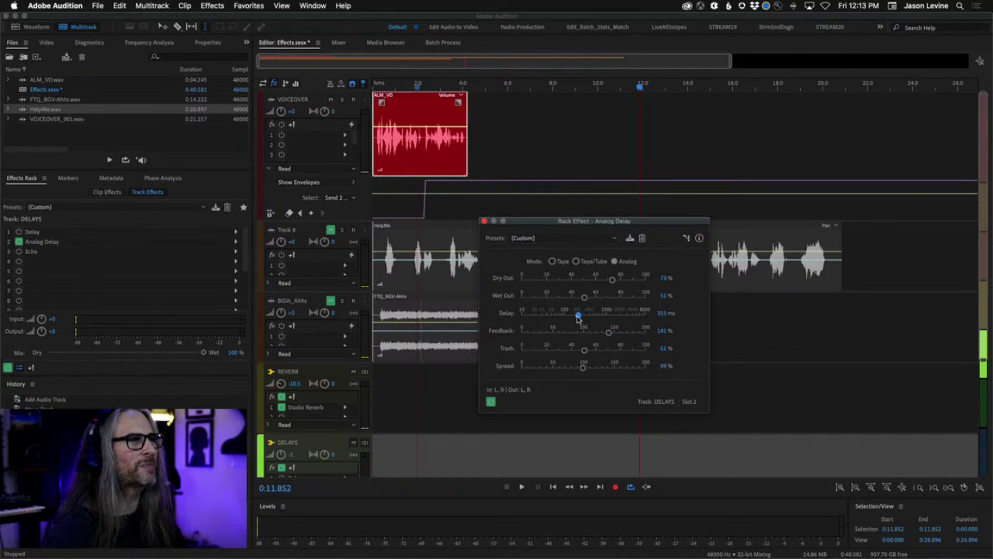
left_click(418, 84)
left_click_drag(584, 299, 582, 298)
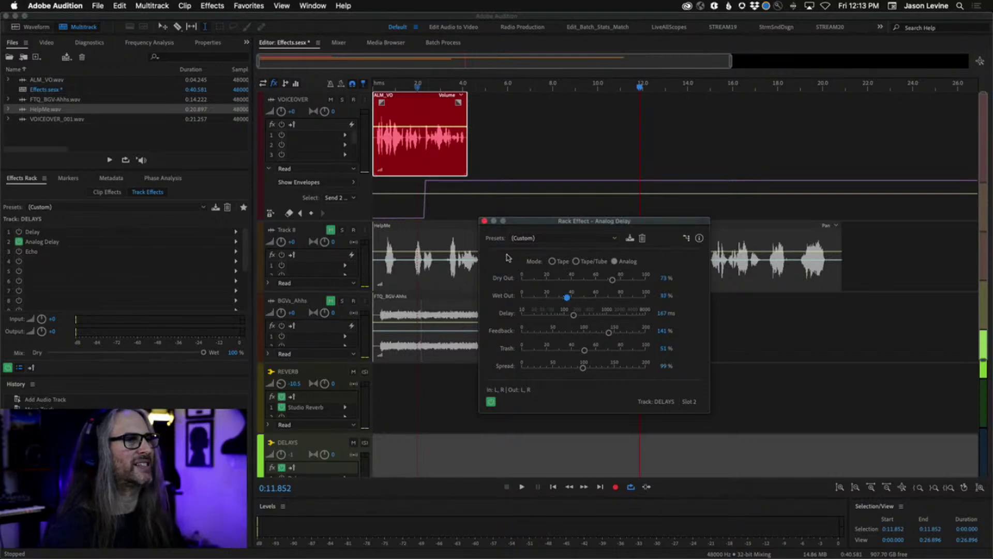
left_click(415, 86)
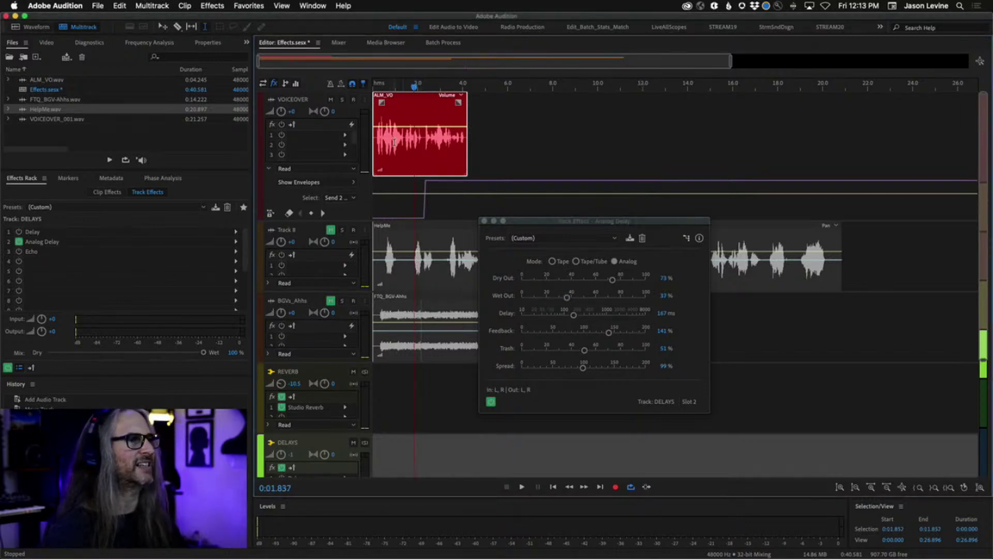
key("space")
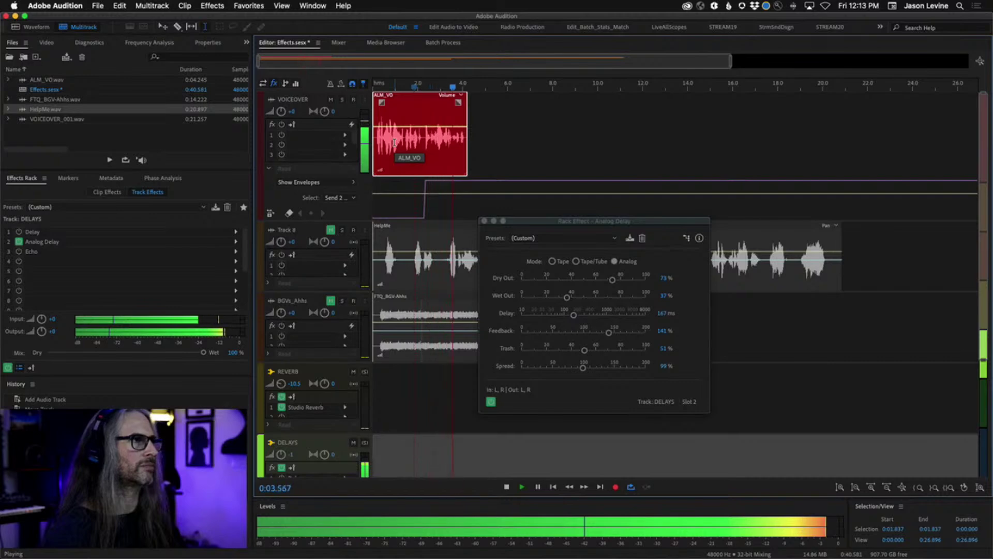
key("space")
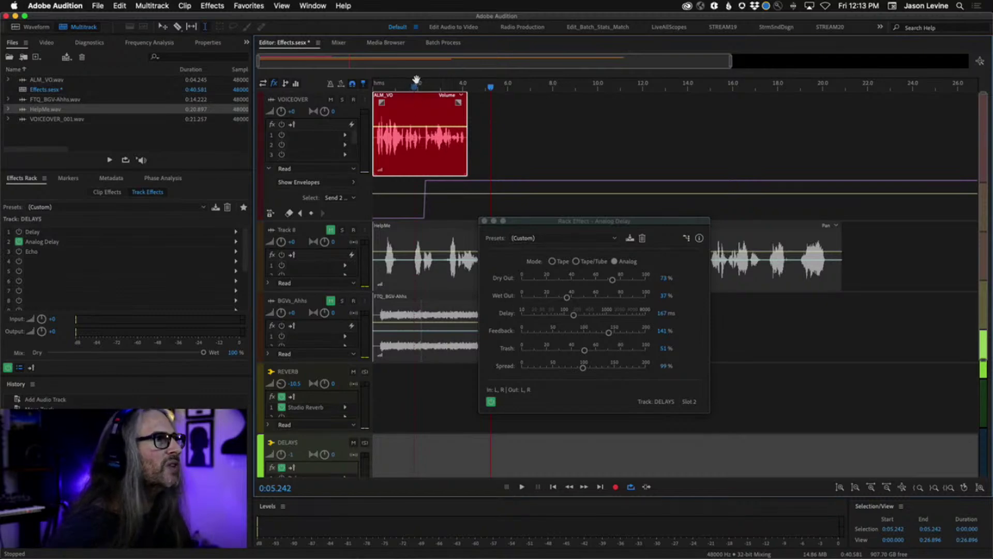
Step: Bypass the Analog Delay and play short passages of the voiceover from 0:03.031 and 0:03.146 to locate where the delay send should start
left_click(449, 87)
left_click_drag(448, 87, 441, 87)
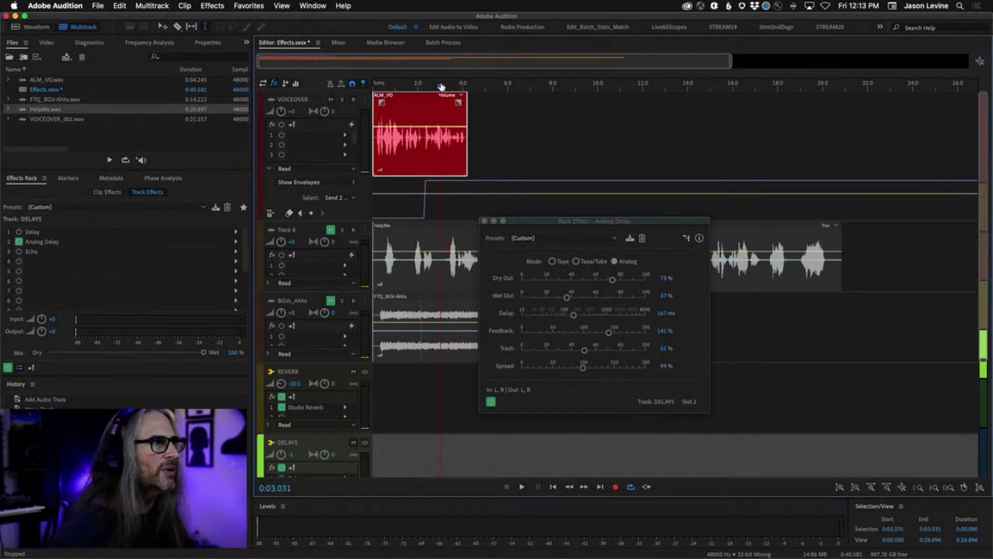
key("=")
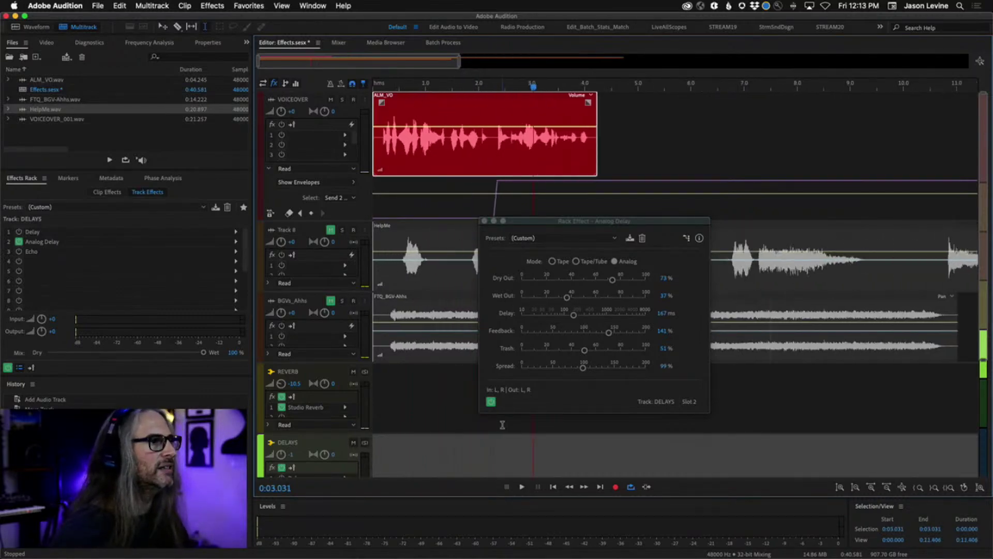
left_click(491, 402)
key("space")
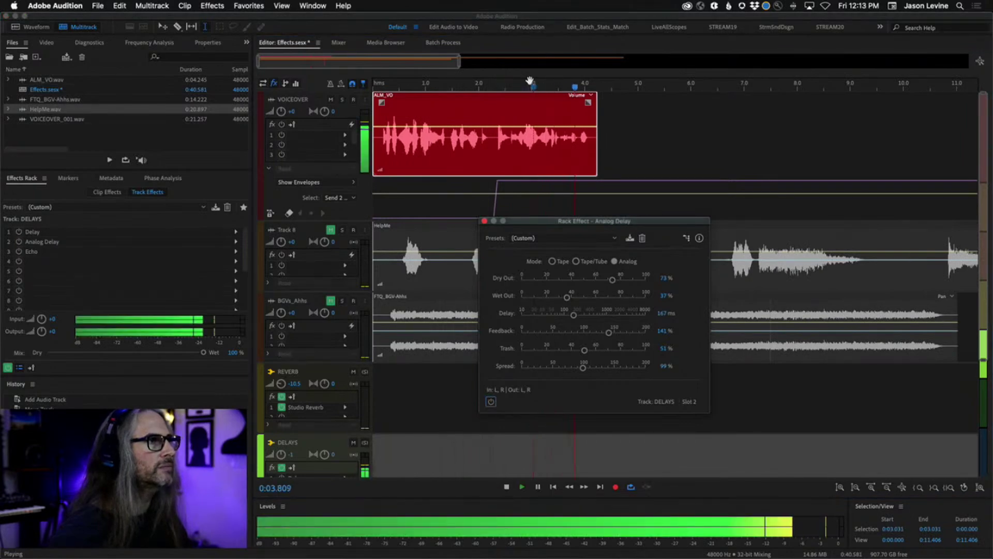
key("space")
left_click(540, 87)
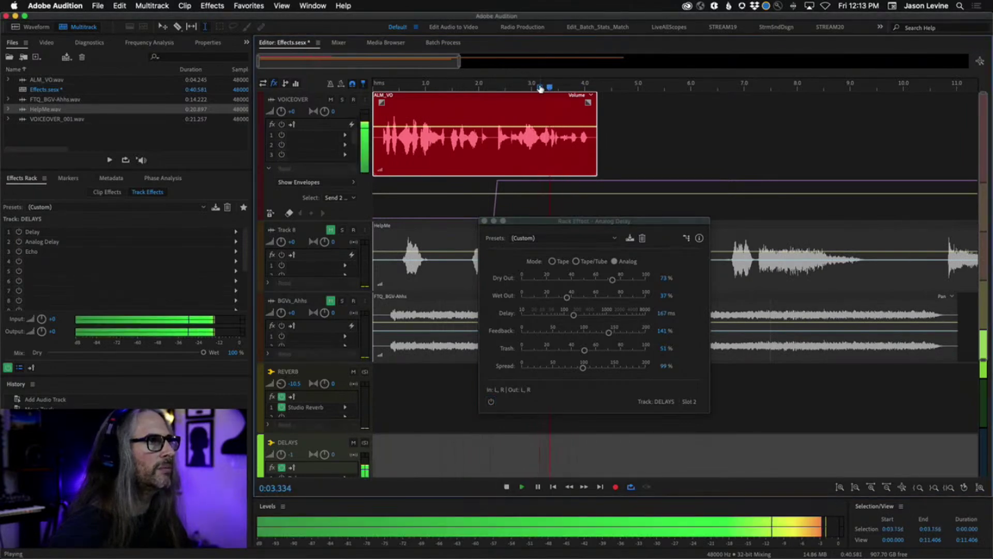
key("space")
key("space")
left_click(540, 88)
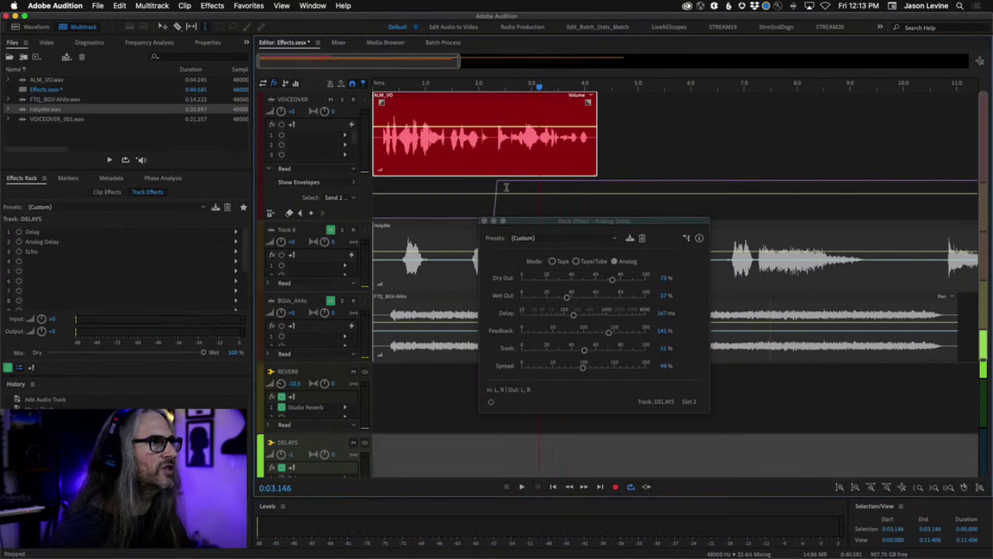
Step: Shift the voiceover's Send 2 envelope keyframes so the send switches from off to on at about 3 seconds
left_click(507, 187)
left_click_drag(496, 183, 532, 161)
scroll(535, 209, "down", 3)
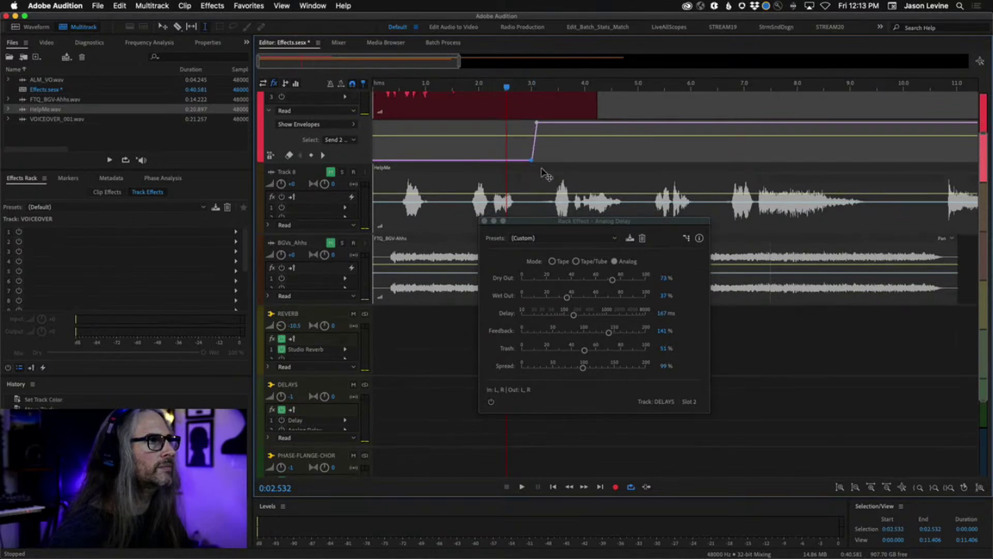
scroll(541, 168, "up", 3)
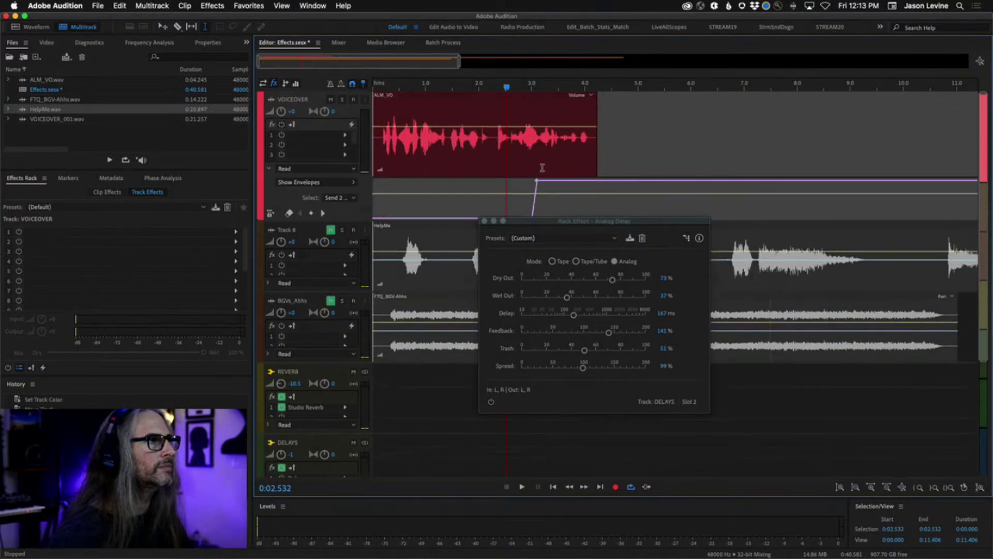
Step: Switch the Analog Delay back on and play the voiceover from 0:02.532
left_click(492, 402)
key("space")
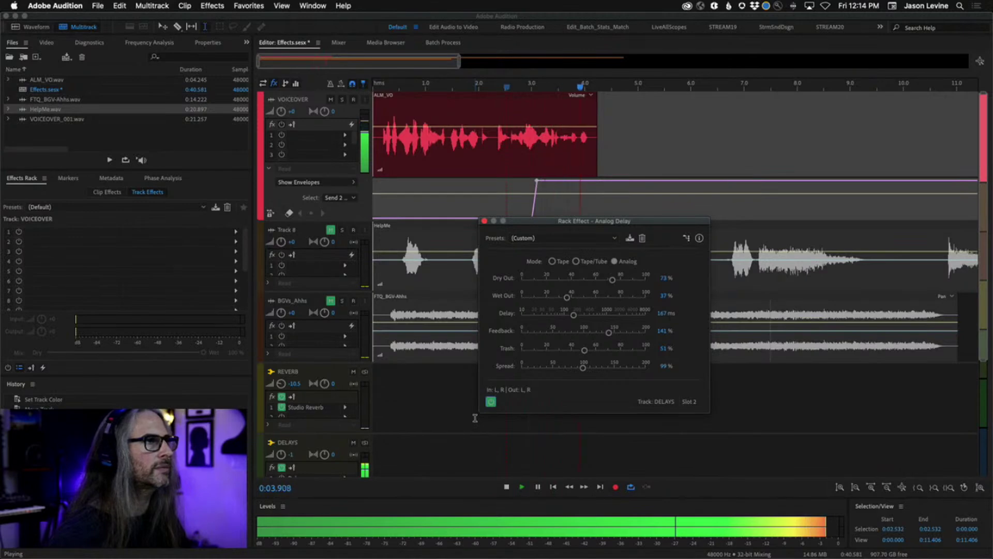
key("space")
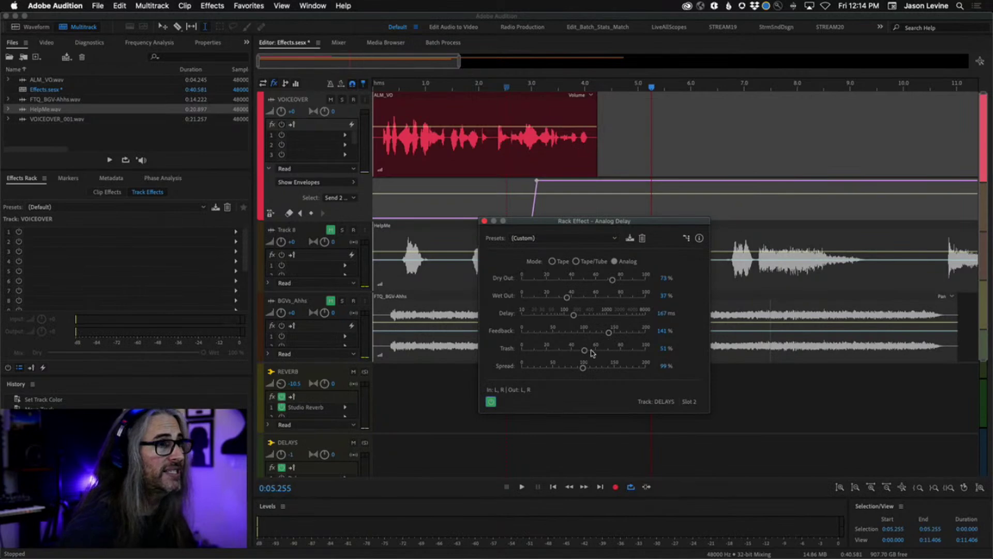
Step: Set the Analog Delay's Trash to 0% and Feedback to 84%, and replay the voiceover from 0:02.561
left_click_drag(592, 353, 494, 359)
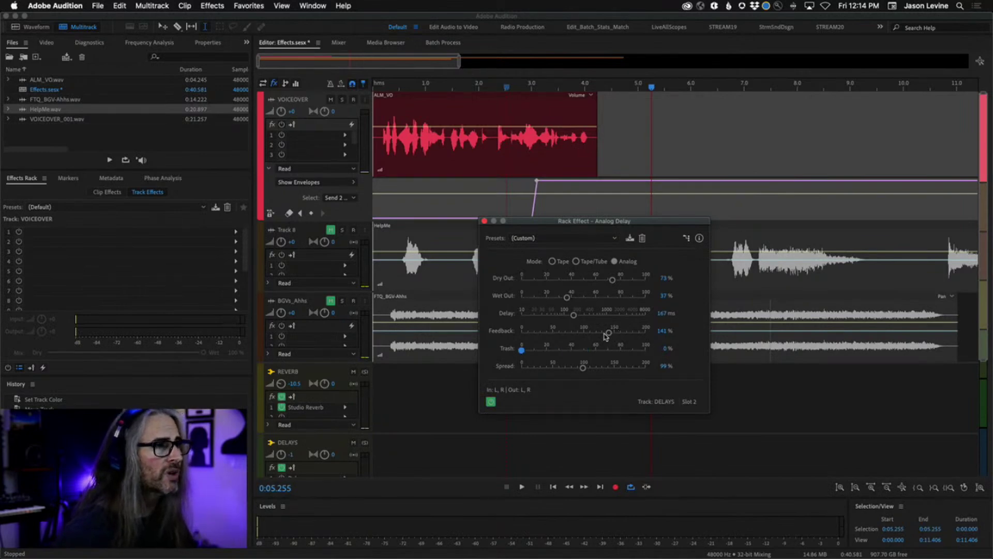
left_click_drag(607, 336, 587, 336)
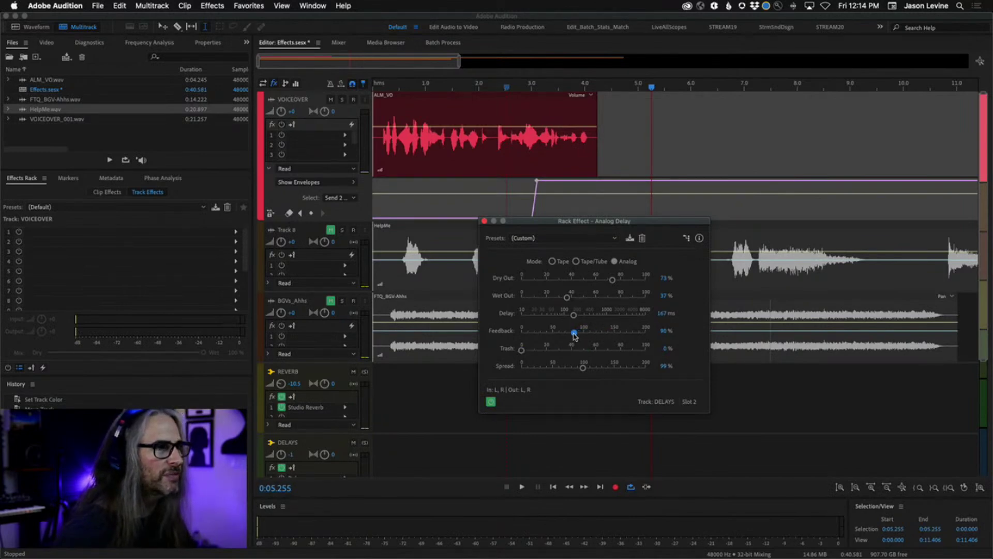
left_click(510, 102)
key("space")
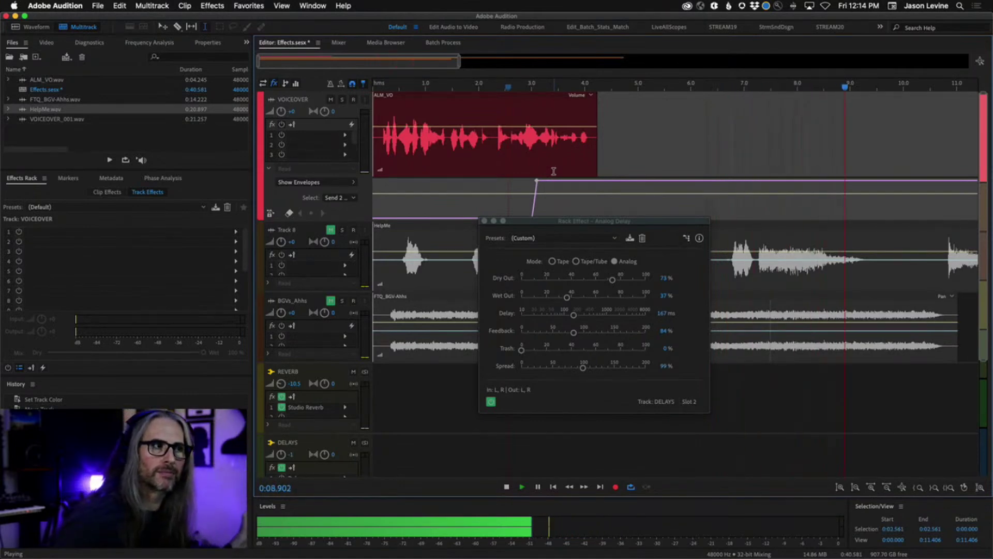
key("space")
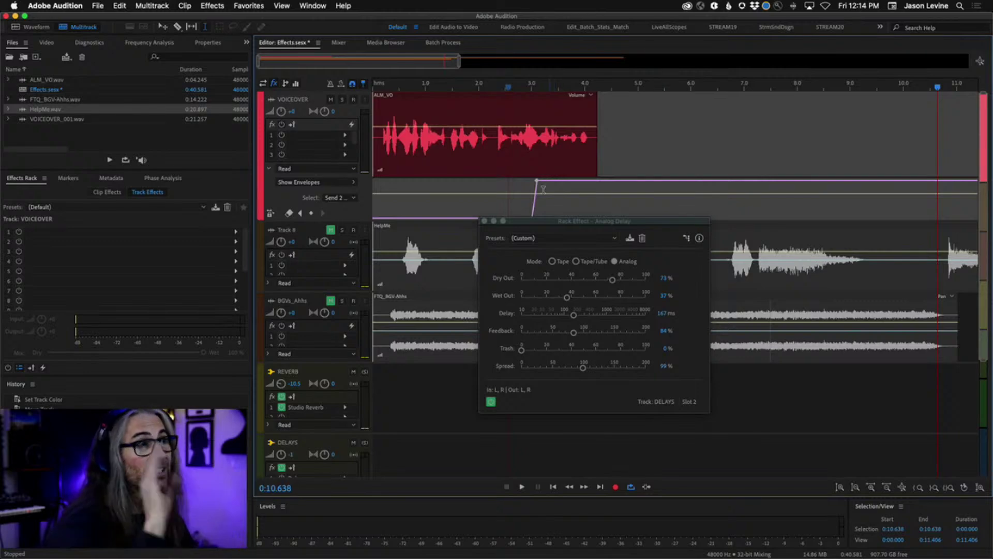
Step: Close the Analog Delay settings and move both Send 2 envelope keyframes to about 2.2 seconds, just before the second phrase
left_click(484, 221)
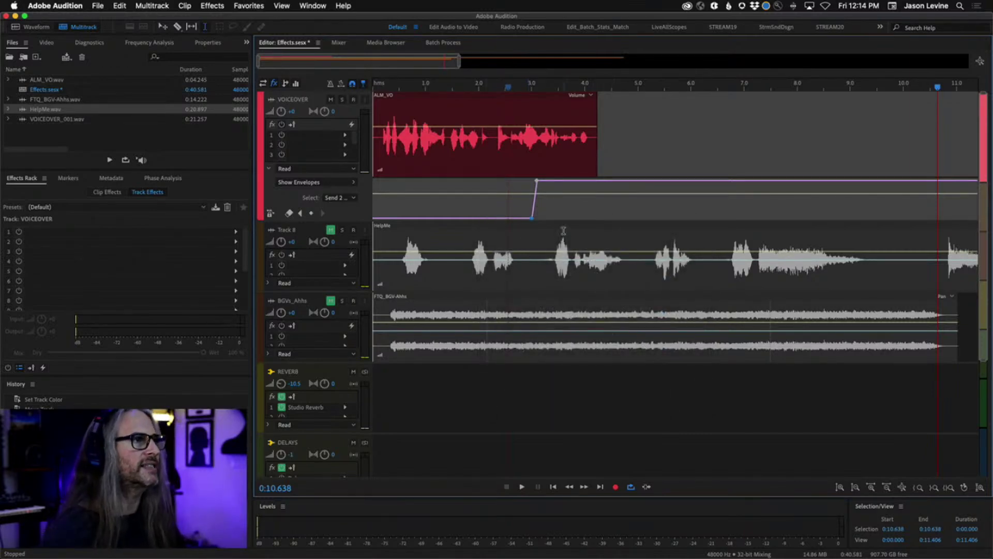
left_click_drag(533, 219, 491, 218)
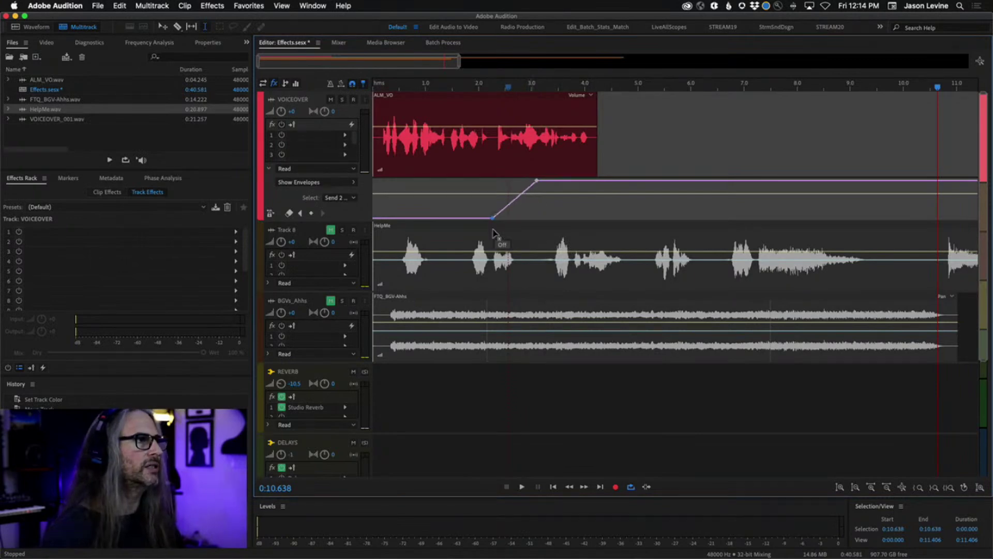
left_click_drag(530, 180, 493, 180)
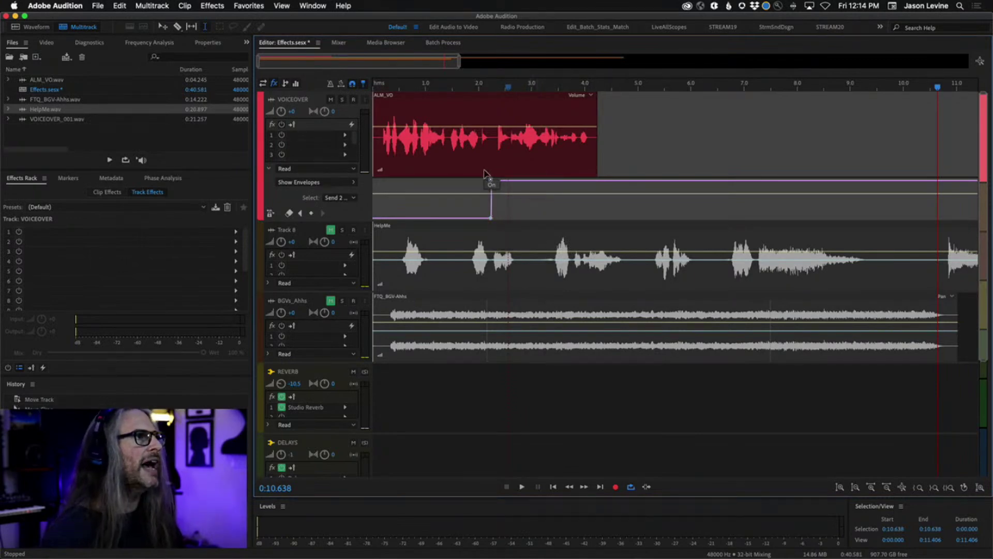
Step: In the mixer's DELAYS bus, switch off Analog Delay, switch on Echo, and open the Echo settings
left_click(337, 43)
left_click(475, 120)
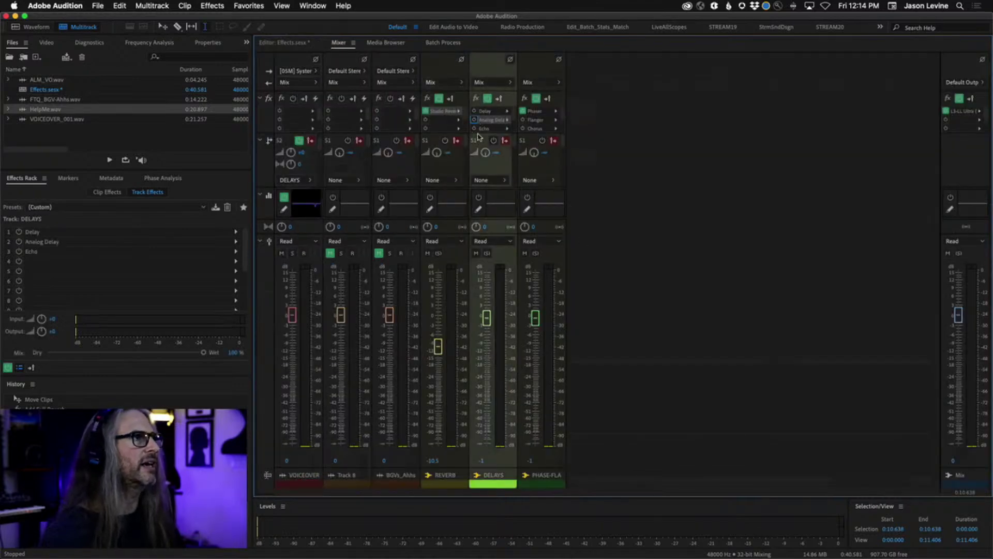
left_click(475, 128)
double_click(493, 129)
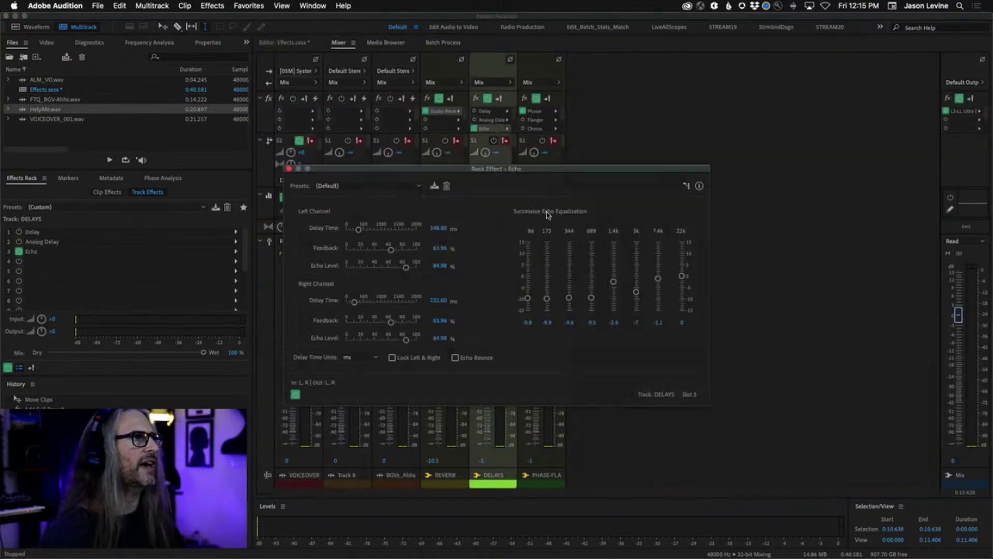
Step: Move the Echo window aside and look through its list of presets, keeping (Default)
left_click_drag(522, 169, 702, 54)
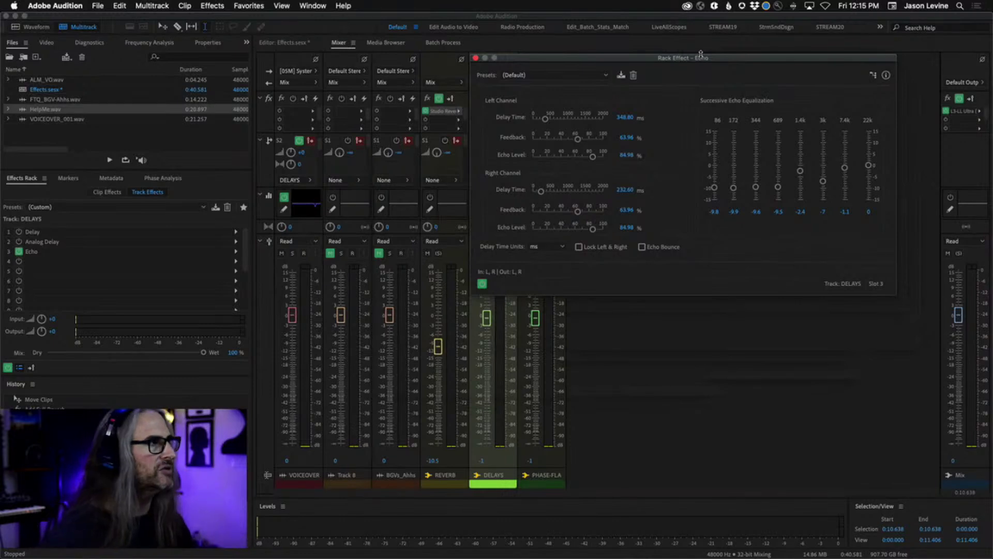
left_click(548, 75)
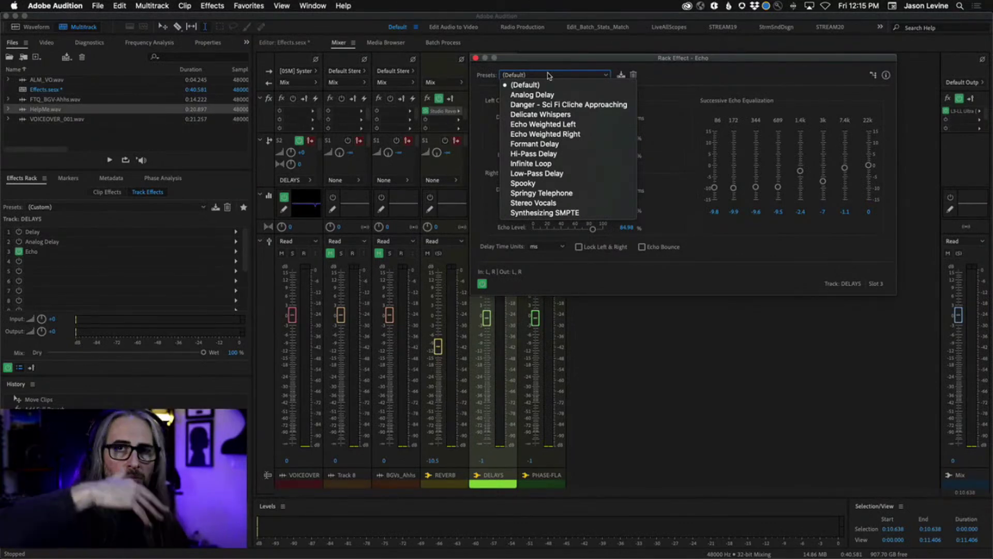
left_click(549, 75)
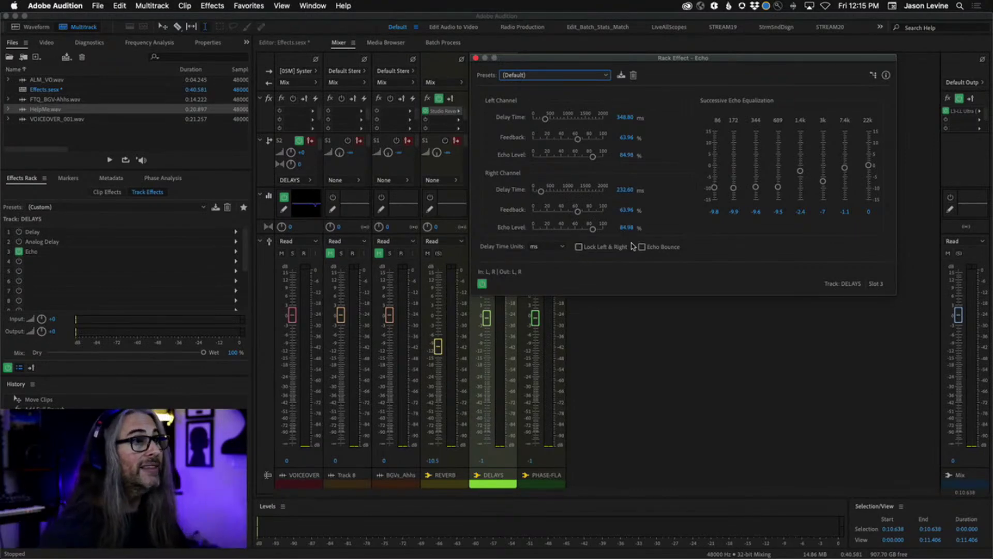
Step: Try the Synthesizing SMPTE preset in the Echo settings, replace it with the Analog Delay preset, and turn on Echo Bounce
left_click(569, 77)
scroll(570, 78, "down", 2)
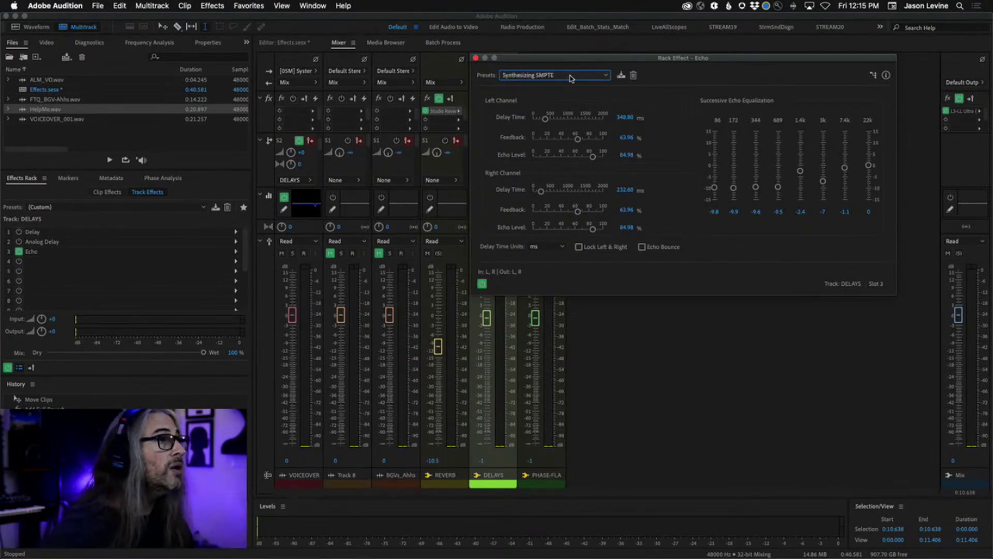
left_click(571, 78)
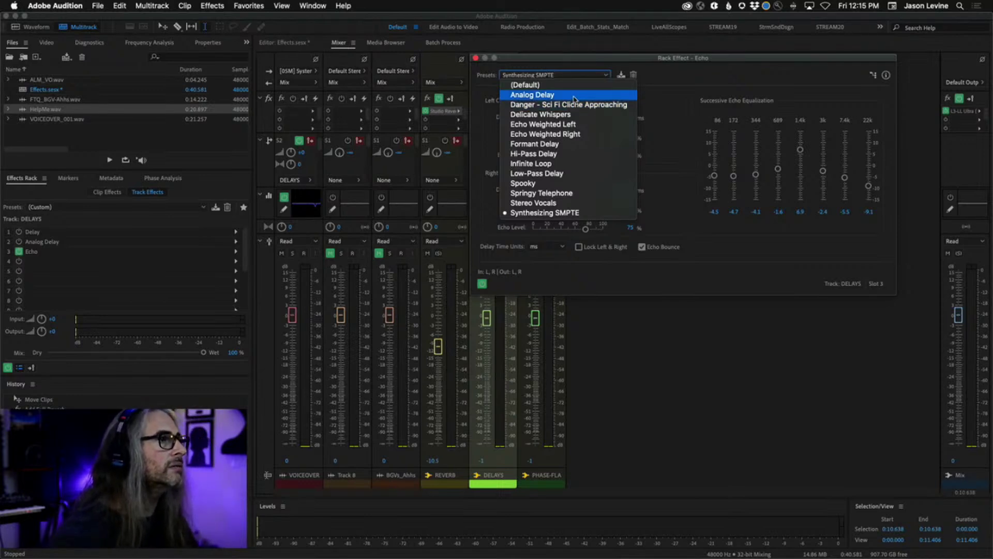
left_click(574, 95)
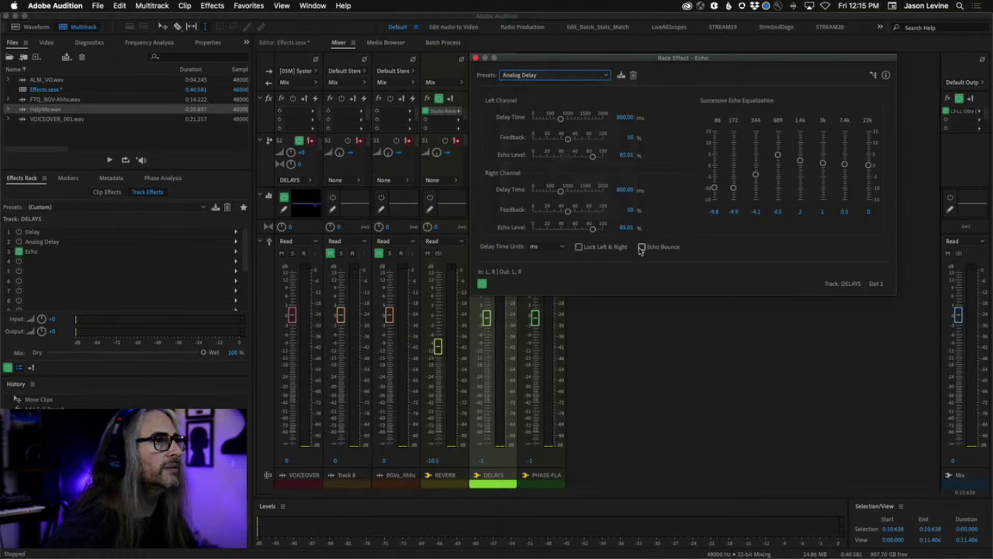
left_click(642, 247)
Step: Return to the multitrack editor, move the Echo window below the VOICEOVER track, and audition the second phrase from 0:02.133
left_click(287, 43)
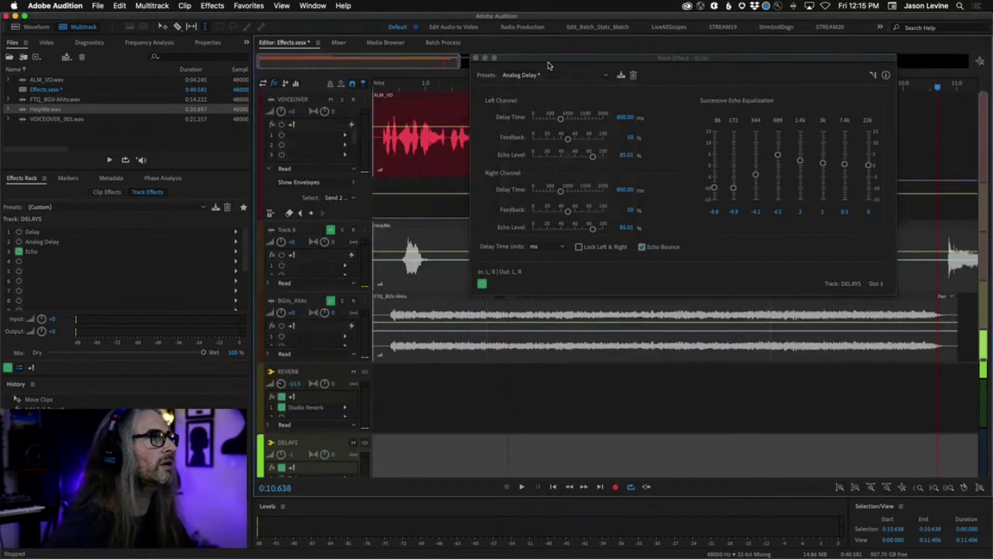
left_click_drag(549, 66, 454, 262)
left_click(487, 86)
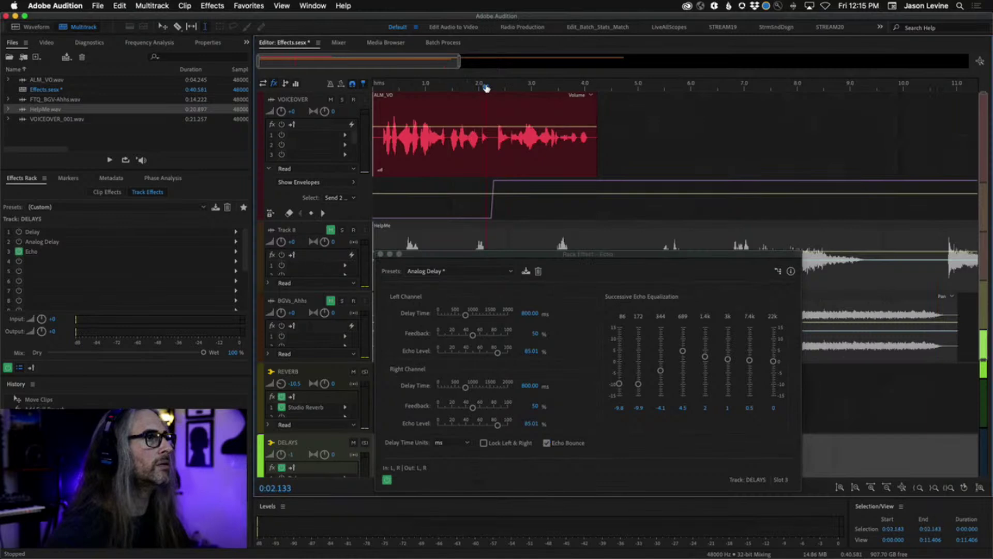
key("space")
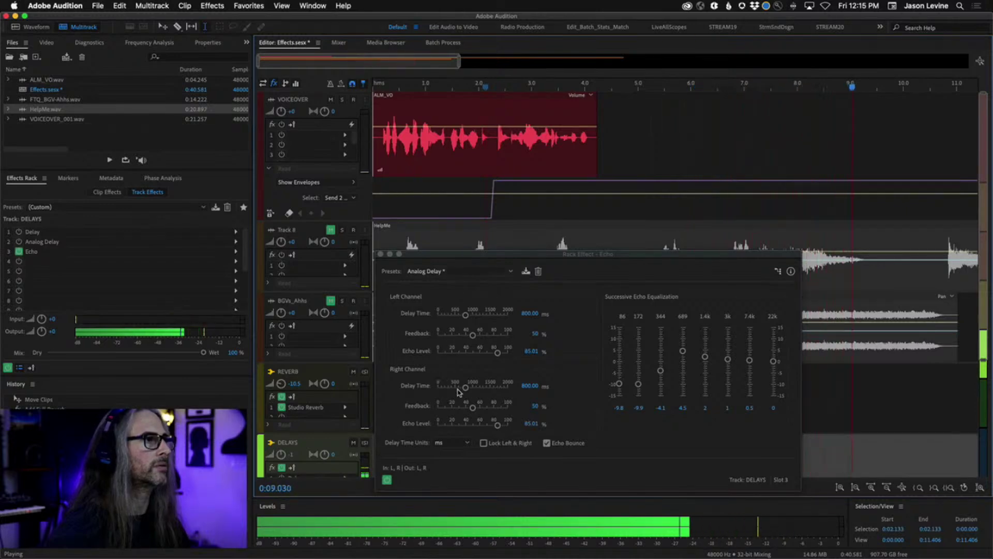
key("space")
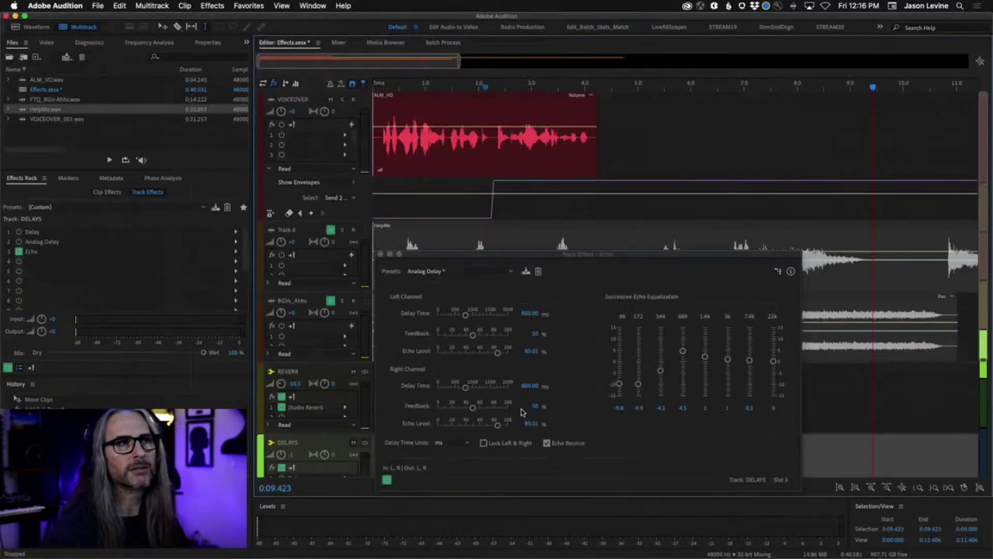
Step: Apply the Danger - Sci Fi Cliche Approaching preset to the Echo, with both channels' Echo Level at 85% and Echo Bounce on
left_click(458, 271)
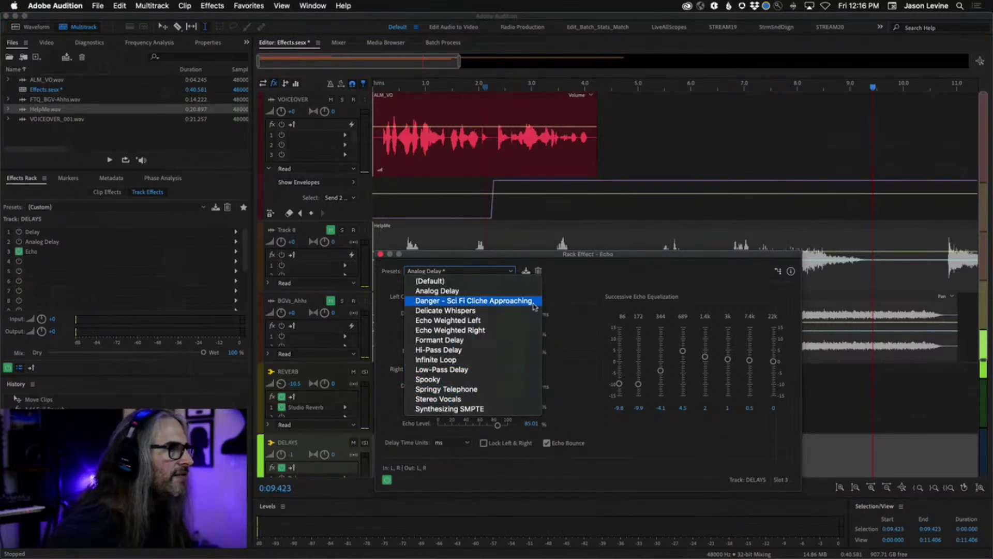
left_click(490, 301)
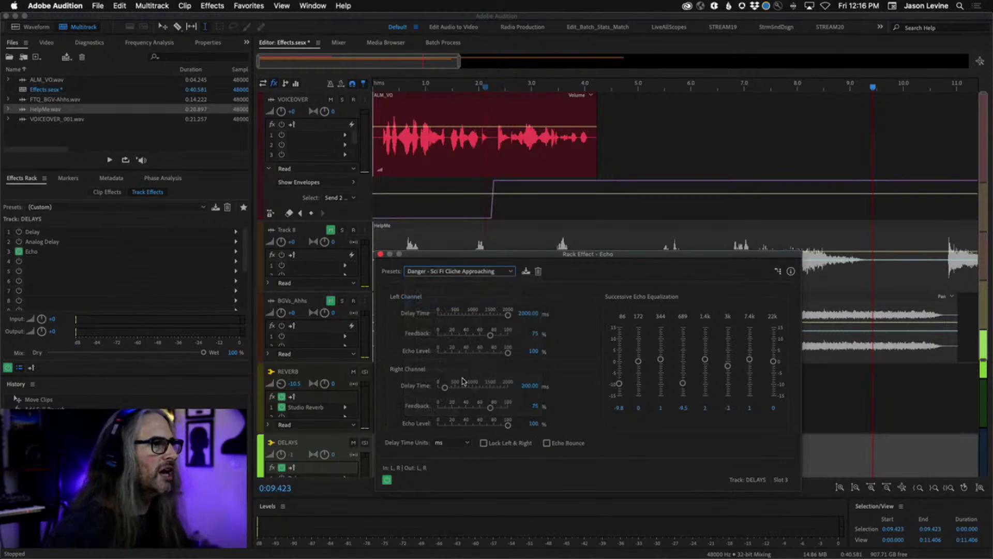
left_click(531, 424)
type("85")
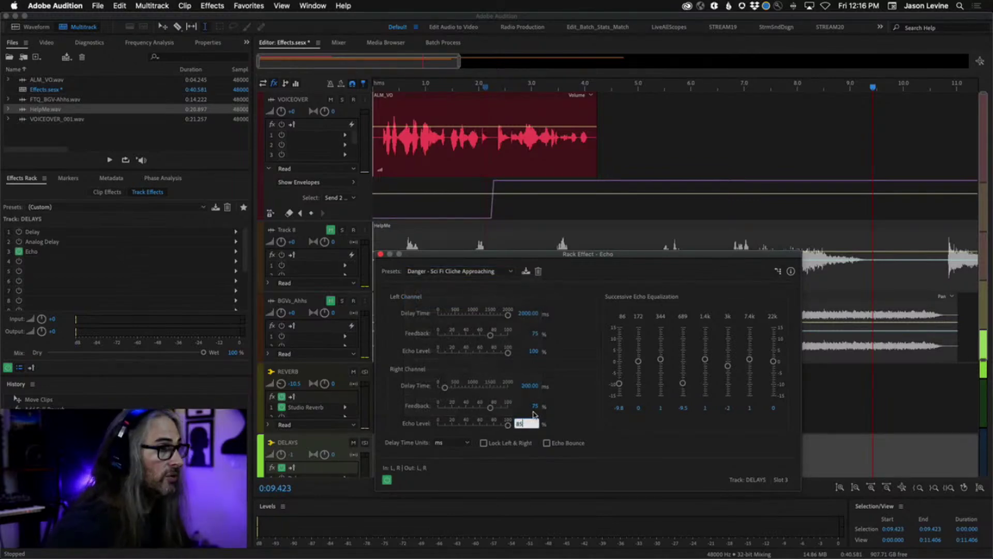
left_click(535, 350)
type("85")
key("Return")
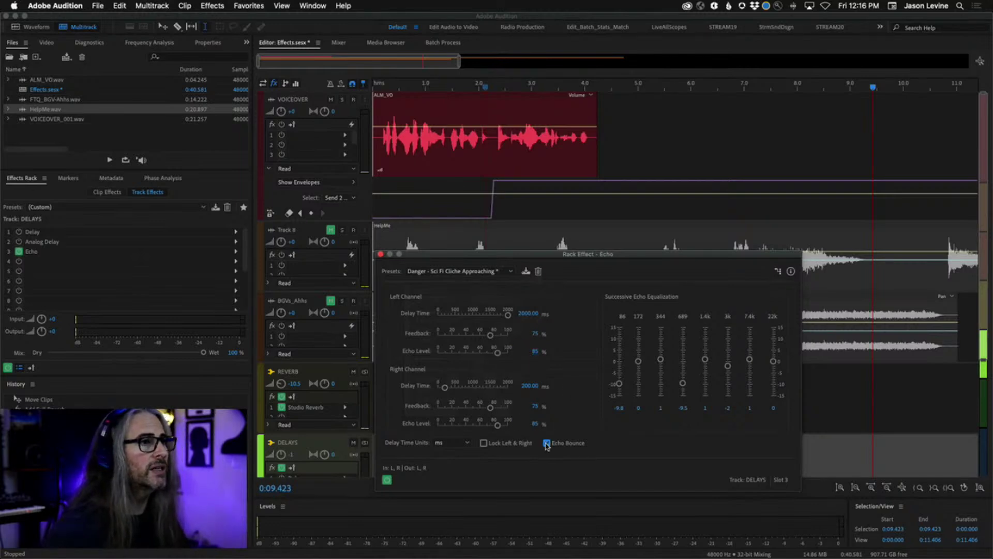
Step: Replay the voiceover from 0:02.133 to audition the Danger - Sci Fi Cliche Approaching echo with Echo Bounce
left_click(485, 88)
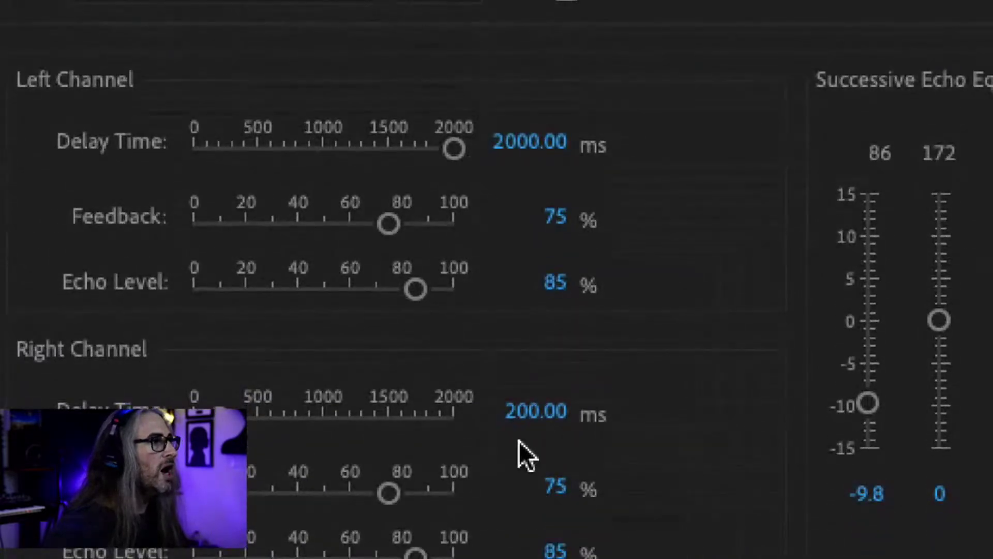
key("space")
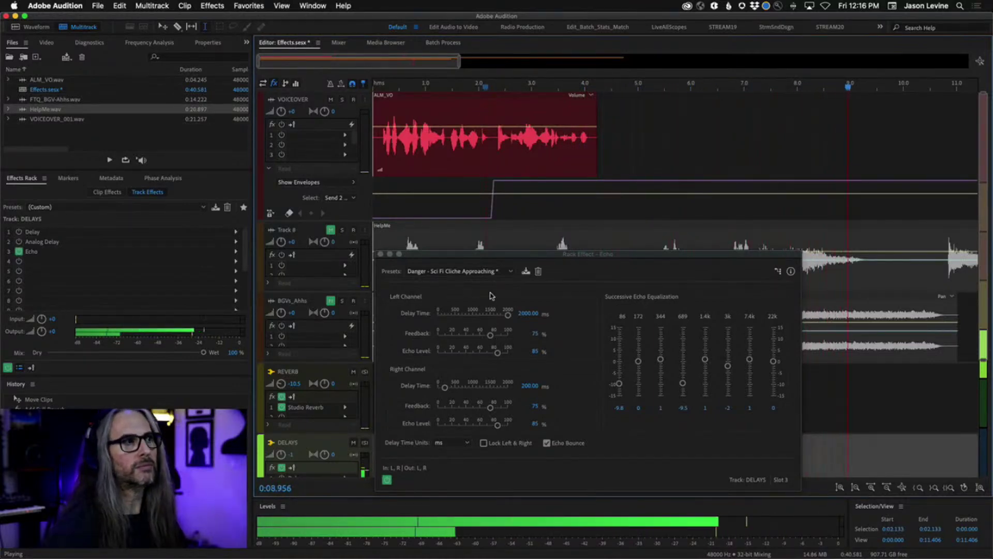
key("space")
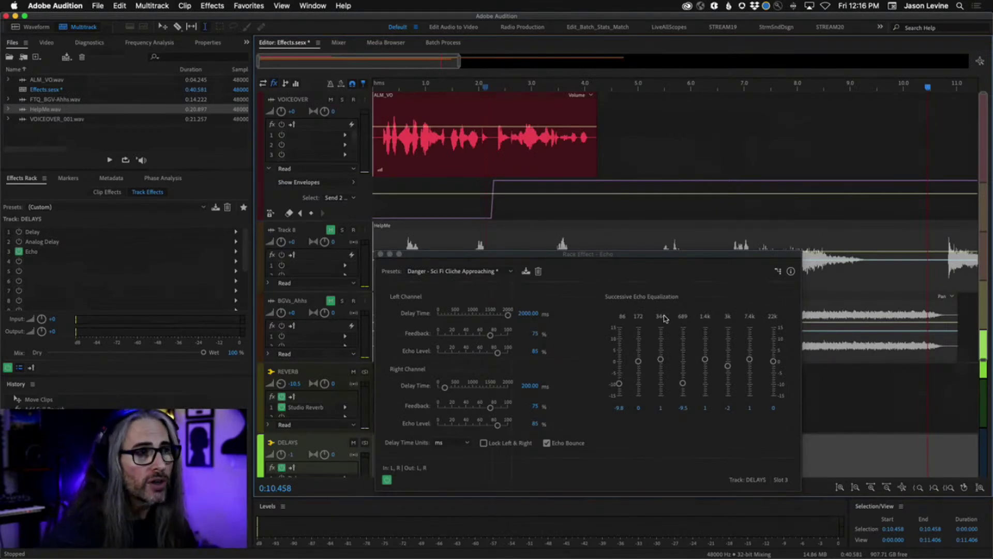
Step: Lower the Echo's 86, 172, 344, 7.4k and 22k EQ bands, raise 689 to 0.45, and set the left Delay Time to 500 ms
left_click_drag(750, 360, 774, 382)
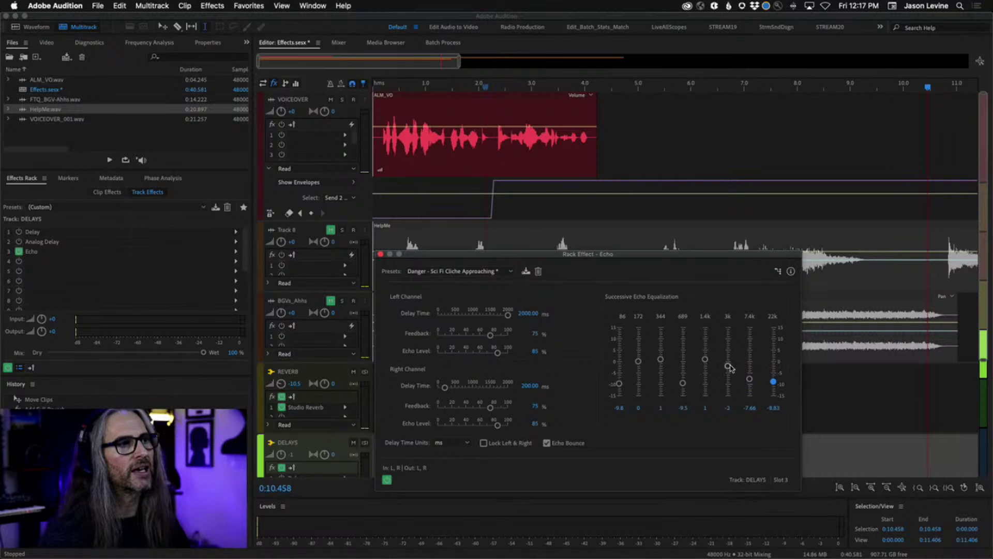
left_click_drag(683, 384, 683, 360)
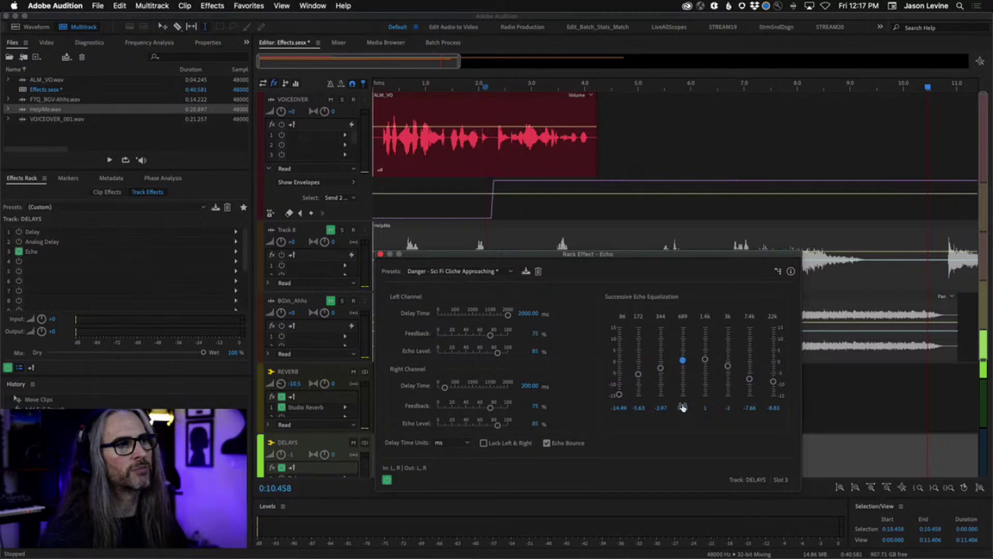
left_click(525, 314)
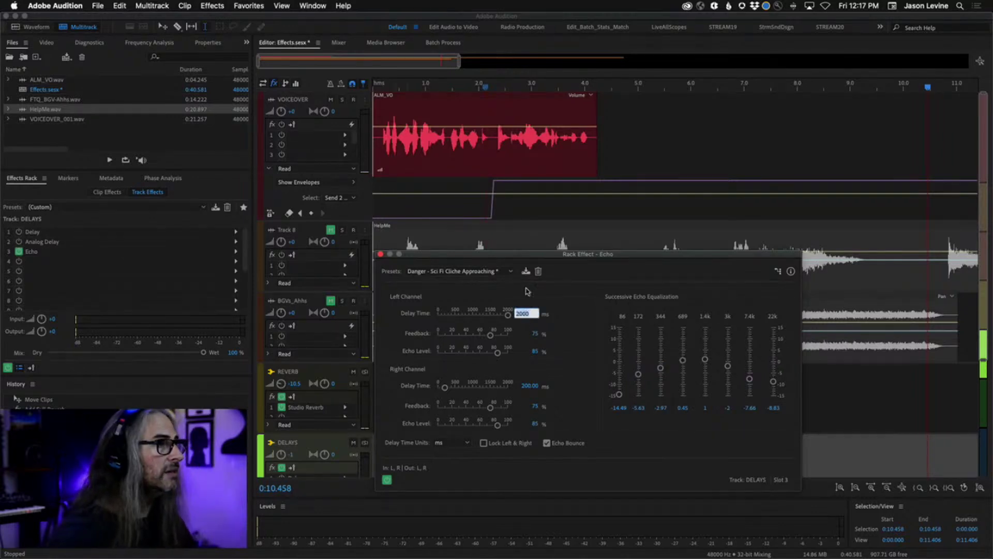
type("50")
key("Return")
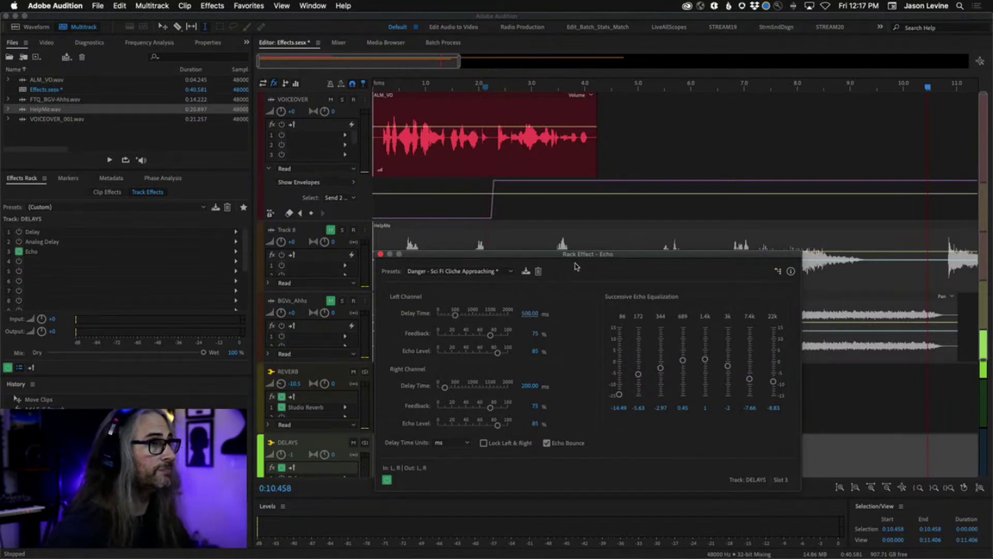
Step: Replay the voiceover's second phrase from 0:02.201 to hear the adjusted echo equalization and left delay time
left_click(490, 87)
key("space")
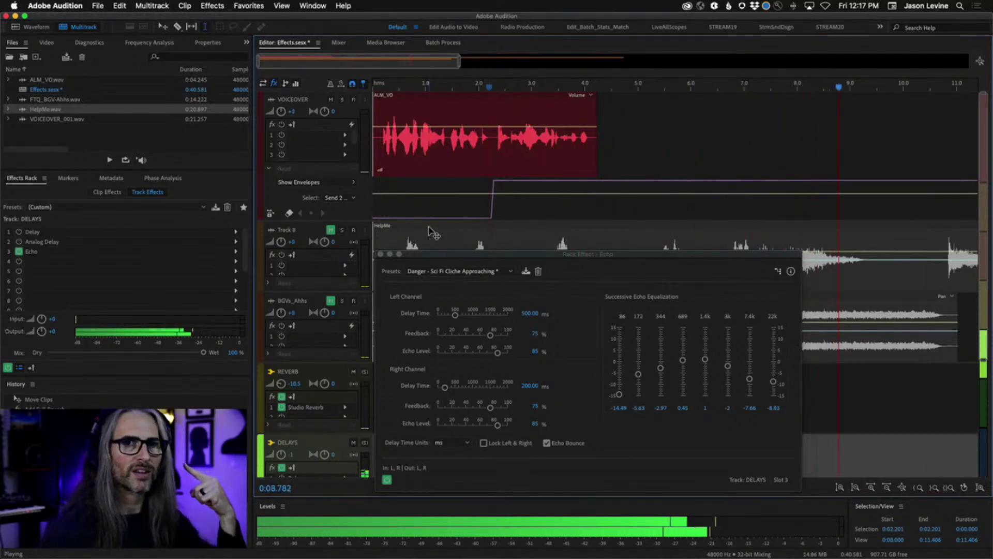
key("space")
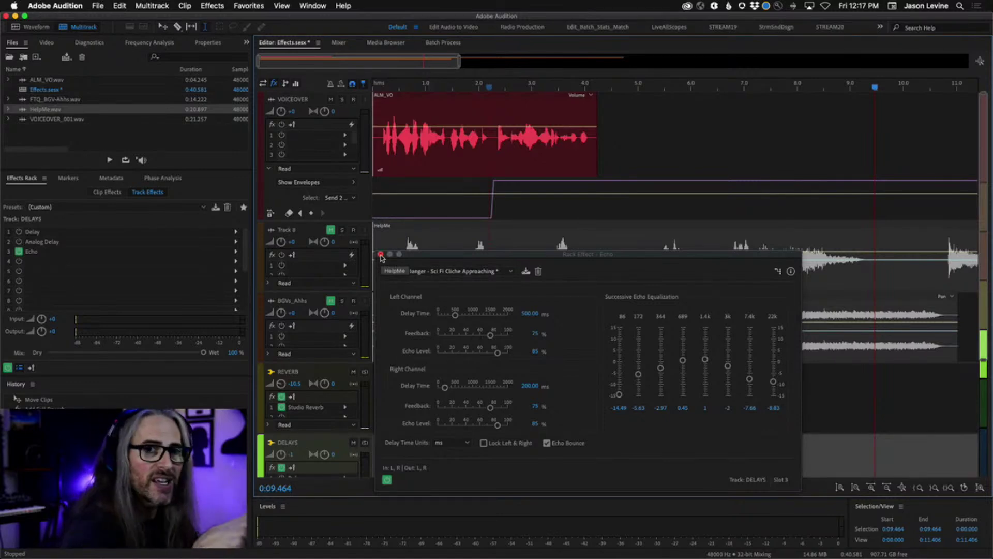
Step: Apply the Spooky preset to the Echo, audition it from 0:02.220, and close the Echo settings
left_click(510, 272)
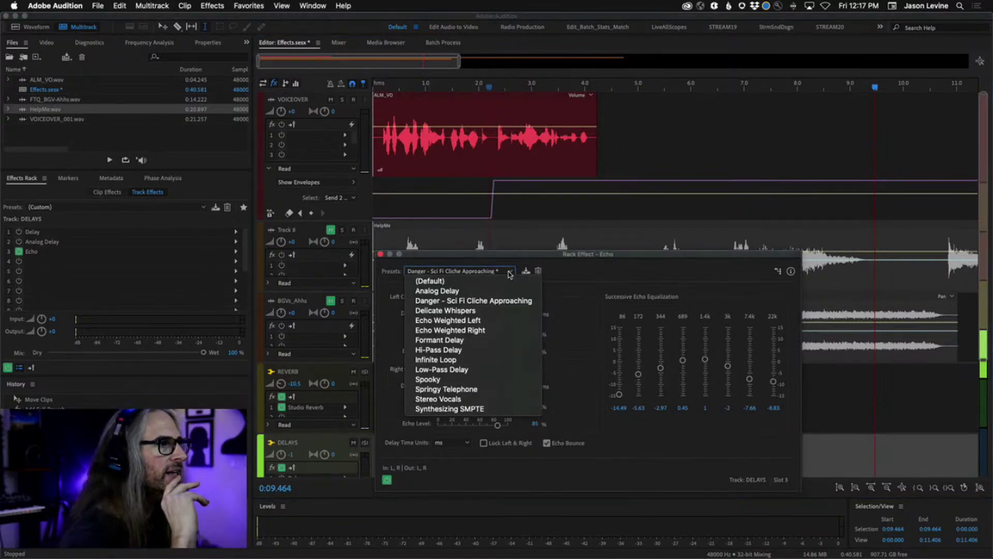
left_click(427, 380)
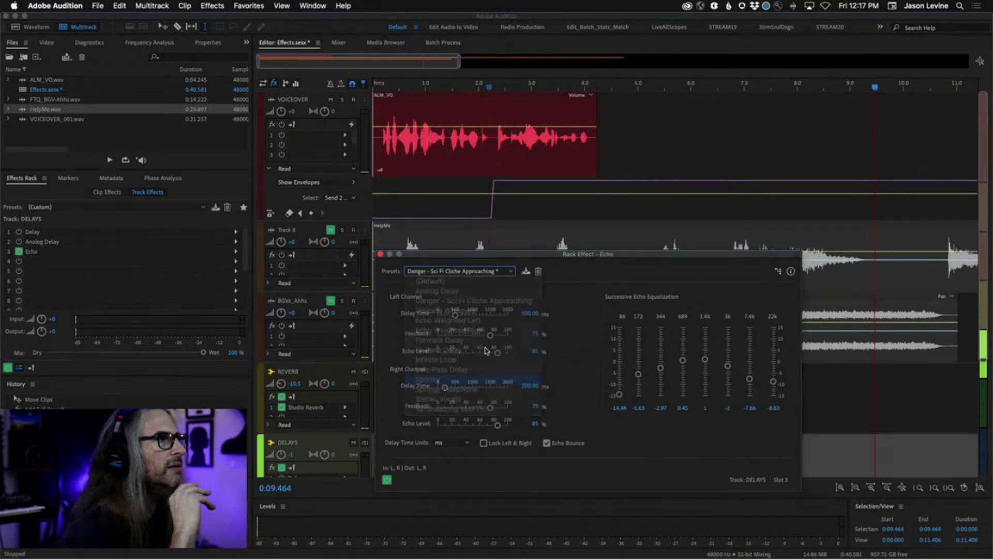
left_click(490, 87)
key("space")
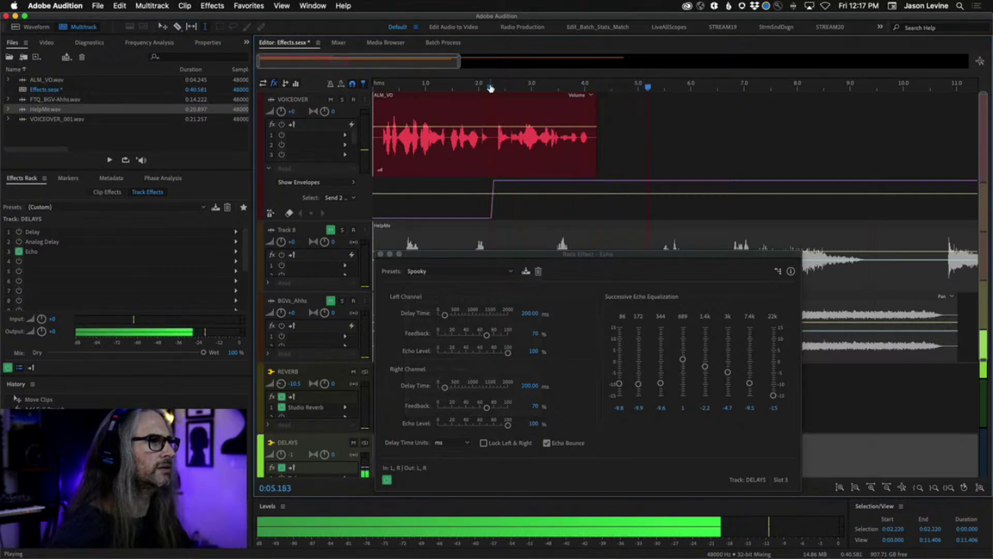
key("space")
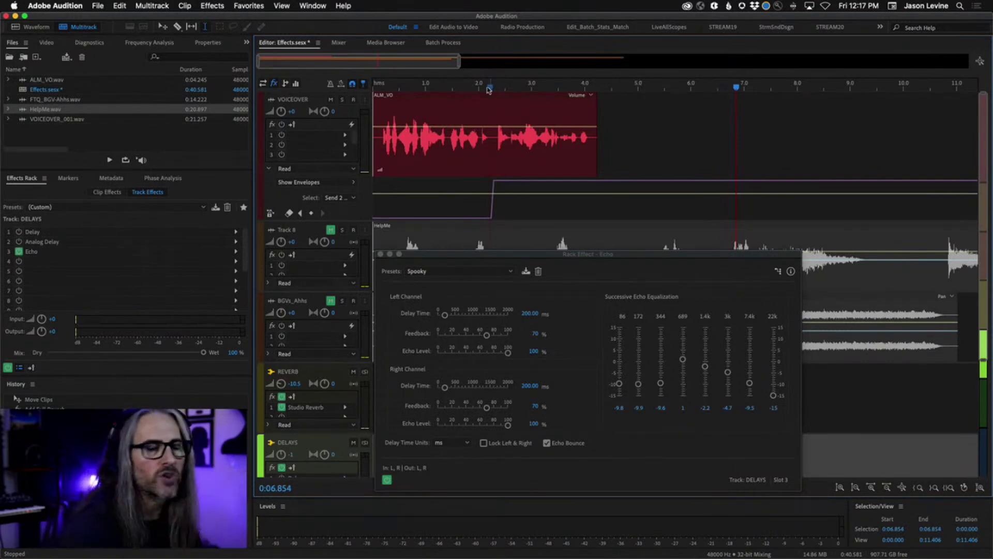
left_click(380, 254)
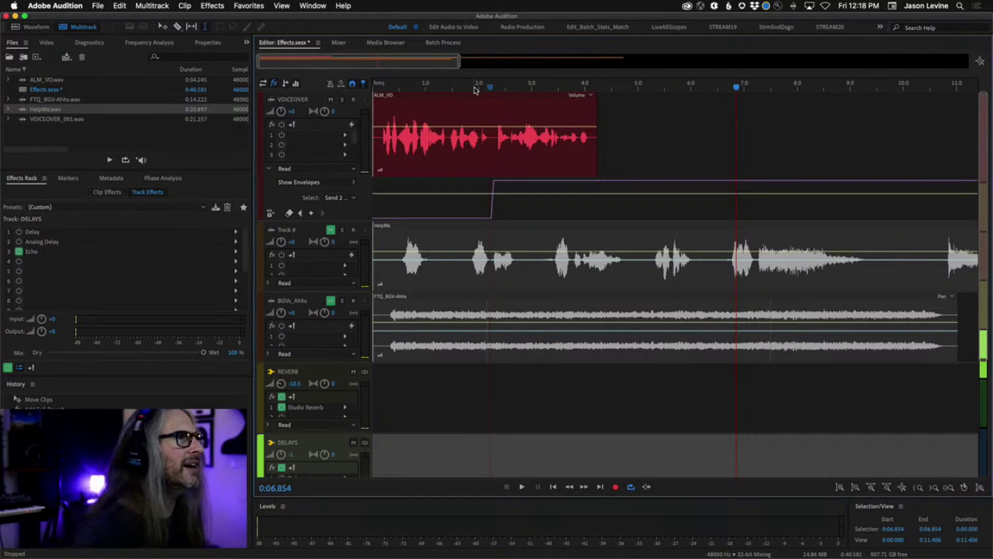
Step: Switch off the VOICEOVER track's Send 2 in the mixer and mute that track in the multitrack editor
left_click(339, 43)
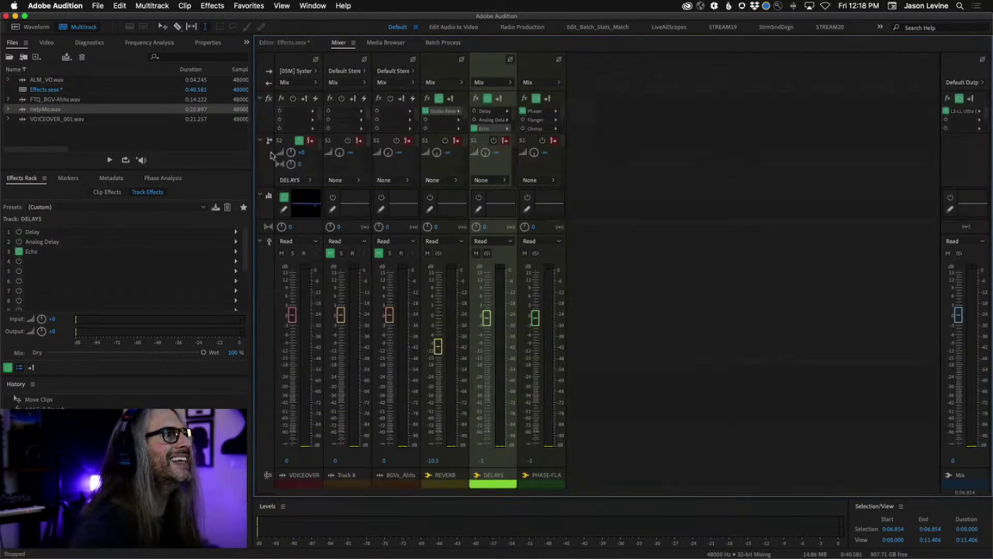
left_click(299, 140)
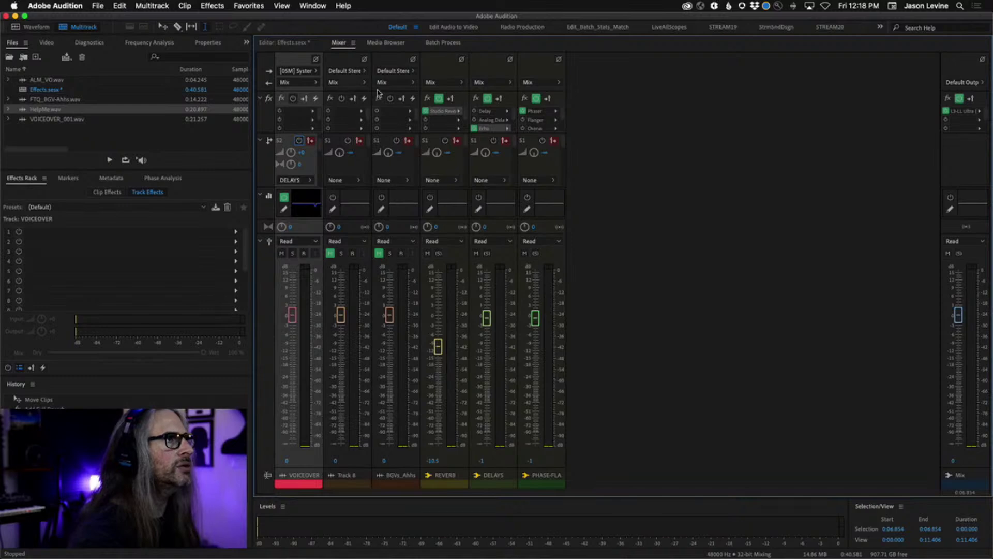
left_click(284, 43)
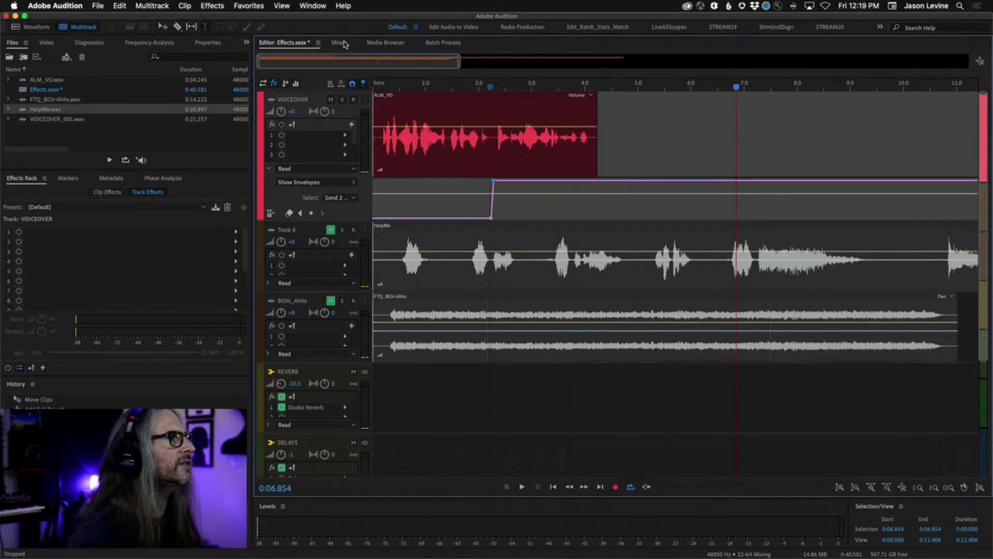
left_click(331, 99)
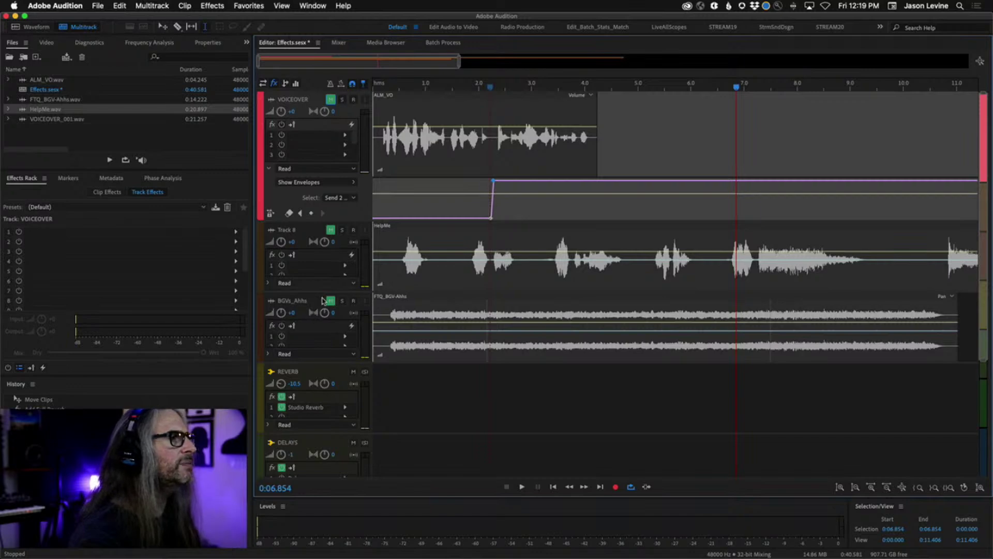
Step: Unmute the BGVs_Ahhs track in the mixer and play it in the multitrack editor from 0:00.194
left_click(340, 42)
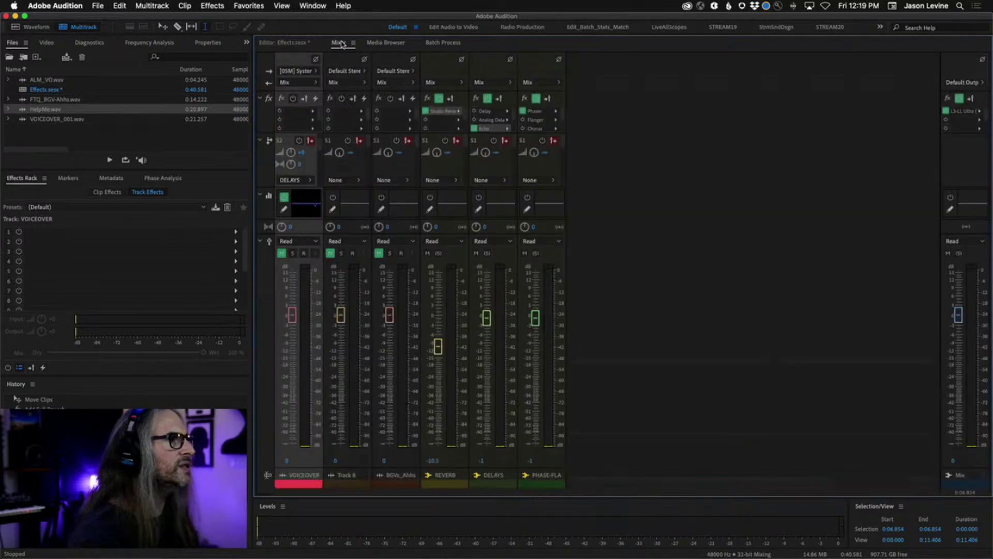
left_click(379, 253)
left_click(290, 45)
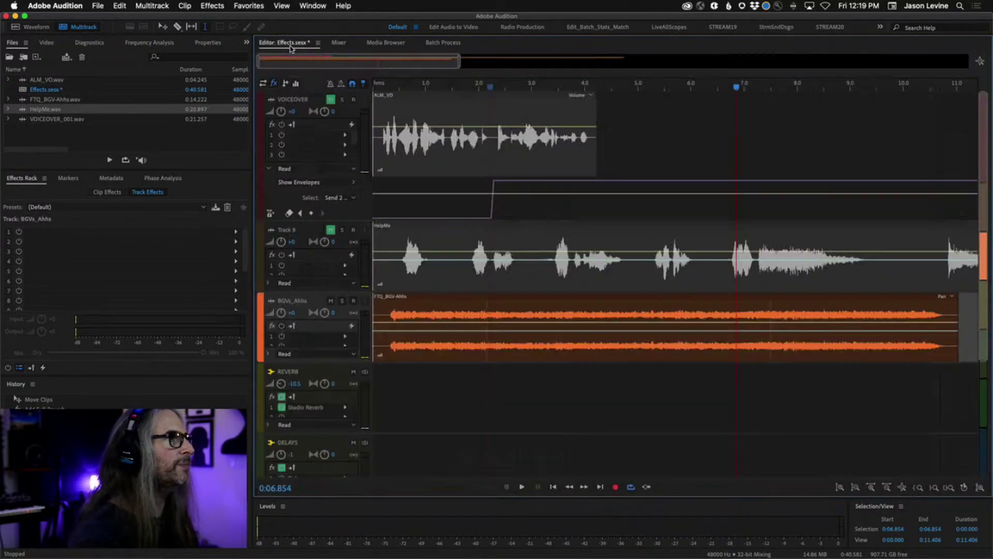
left_click(384, 85)
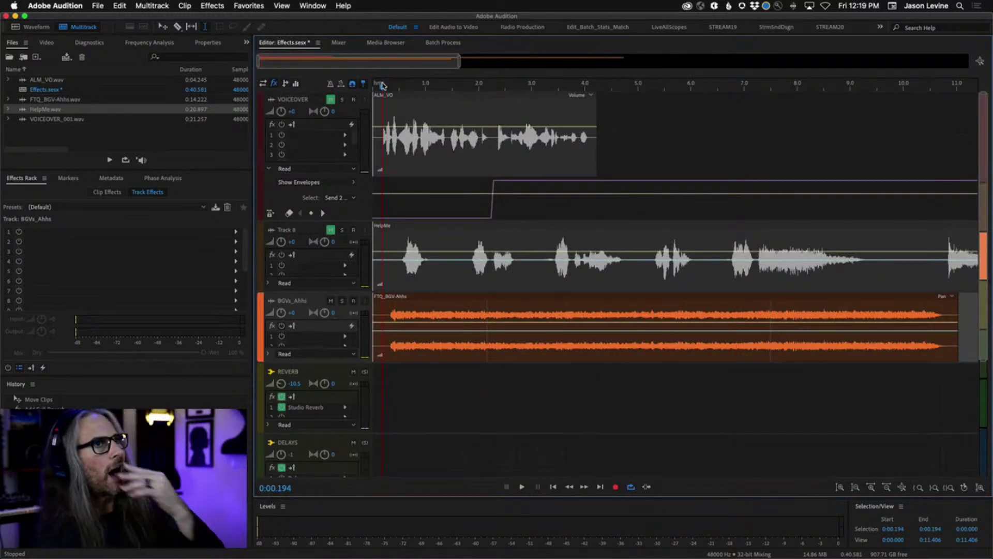
key("space")
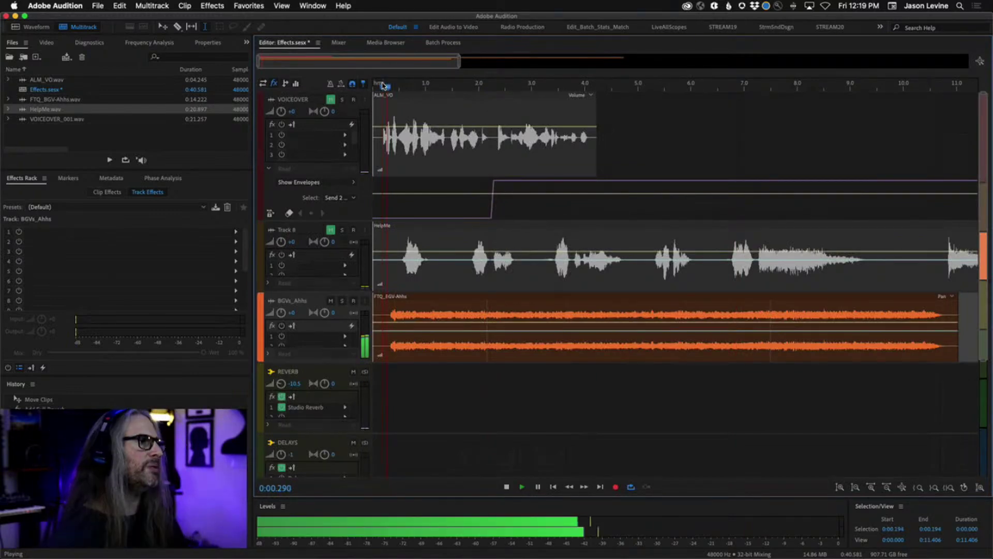
Step: Enable Send 1 on the BGVs_Ahhs track in the mixer and route it to the PHASE-FLANGE-CHOR bus
left_click(338, 43)
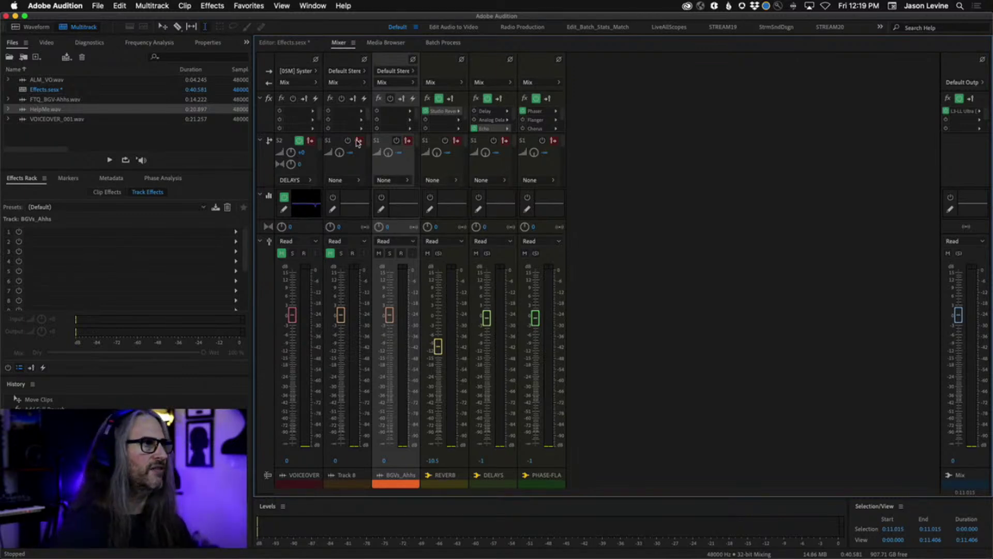
left_click(396, 141)
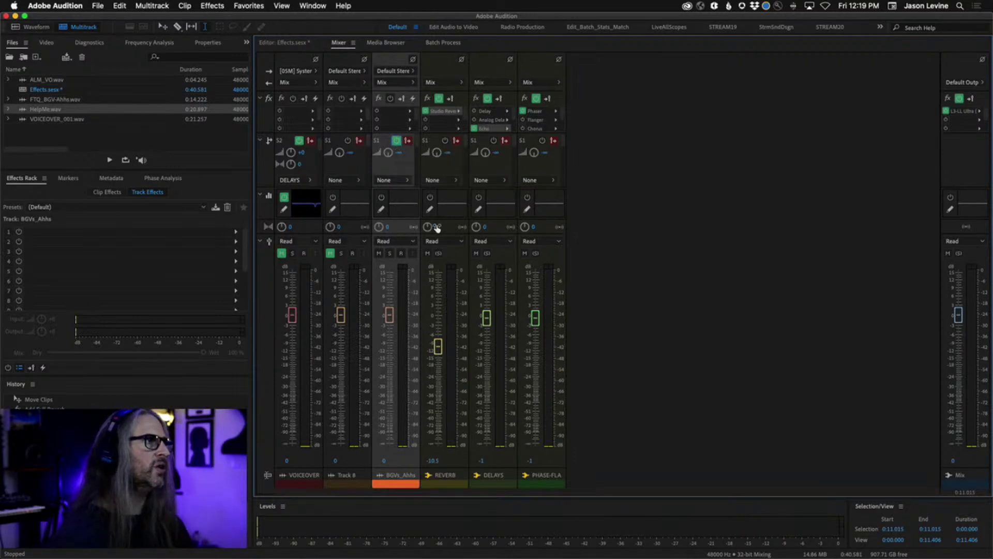
left_click(396, 141)
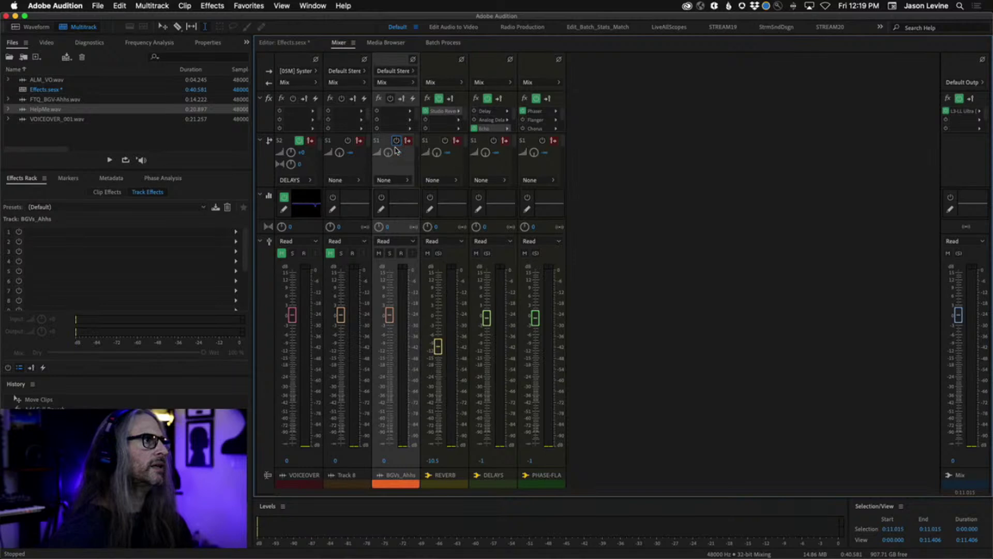
left_click(396, 142)
left_click(405, 180)
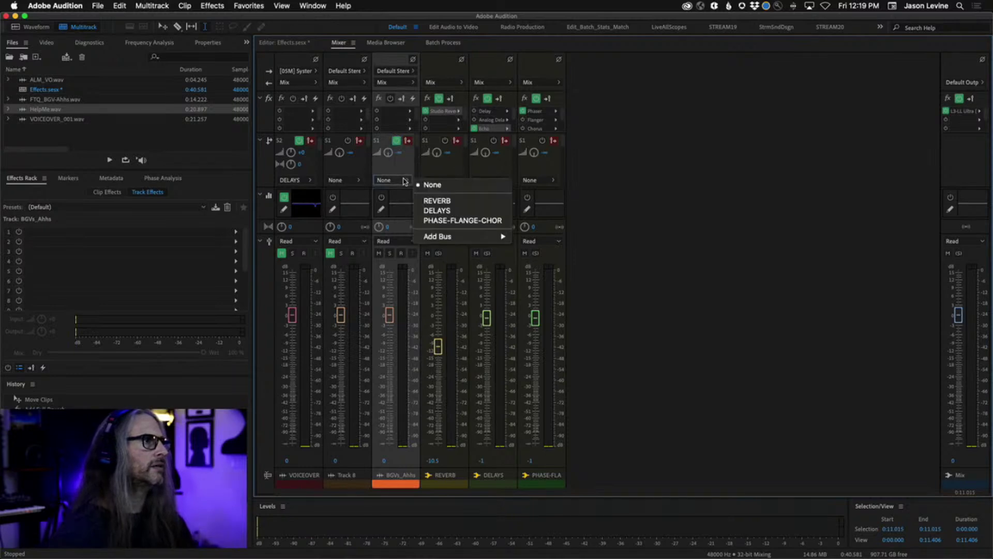
left_click(462, 221)
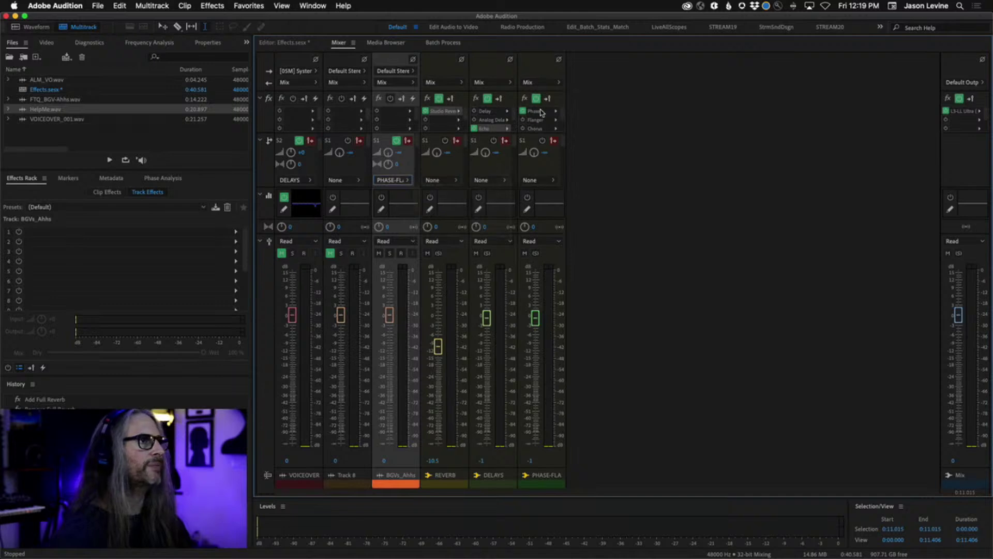
Step: Open the Phaser on the PHASE-FLANGE-CHOR bus and move its settings window clear of the mixer channels
scroll(541, 112, "down", 1)
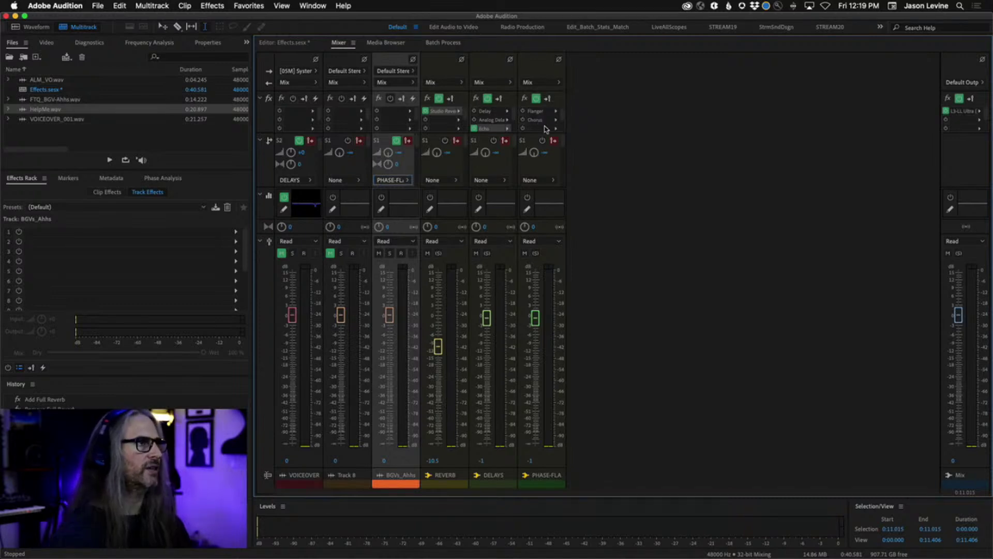
scroll(554, 115, "up", 1)
double_click(554, 112)
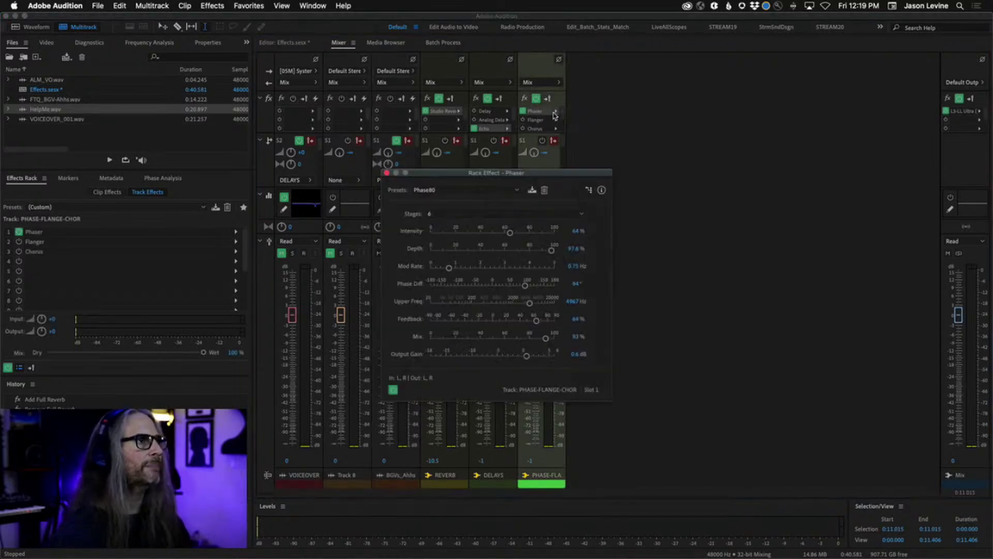
left_click_drag(490, 172, 694, 117)
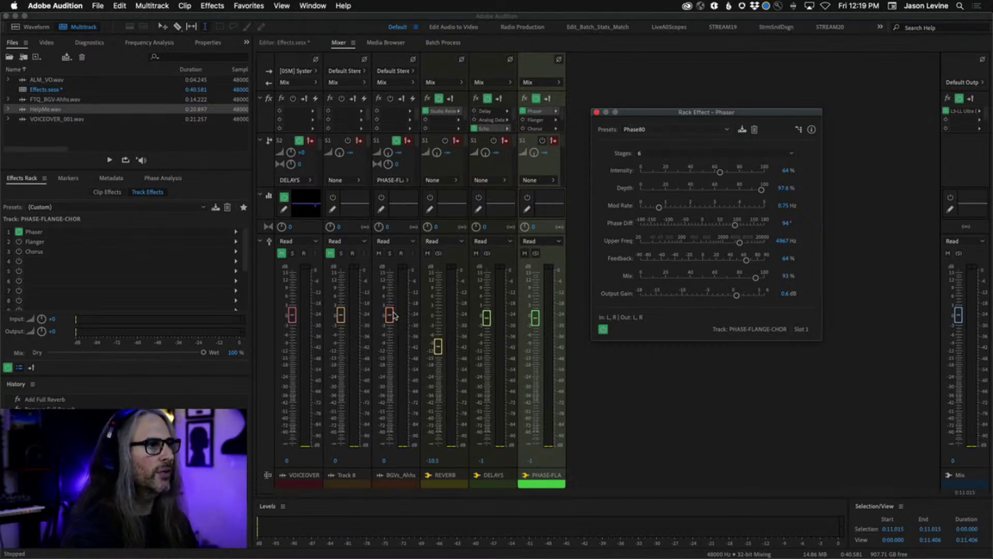
Step: Nudge the BGVs_Ahhs fader to 0.3 dB and make its Send 1 pre-fader with a level of 0 dB
mouse_move(393, 316)
left_mouse_down()
mouse_move(393, 441)
mouse_move(399, 286)
mouse_move(401, 314)
left_mouse_up()
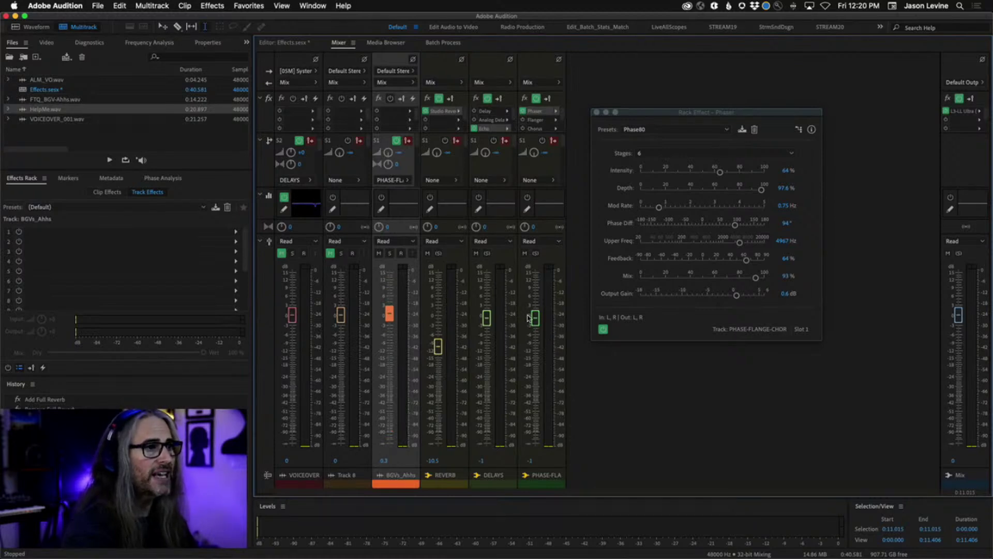
mouse_move(399, 314)
left_mouse_down()
mouse_move(398, 440)
mouse_move(401, 314)
left_mouse_up()
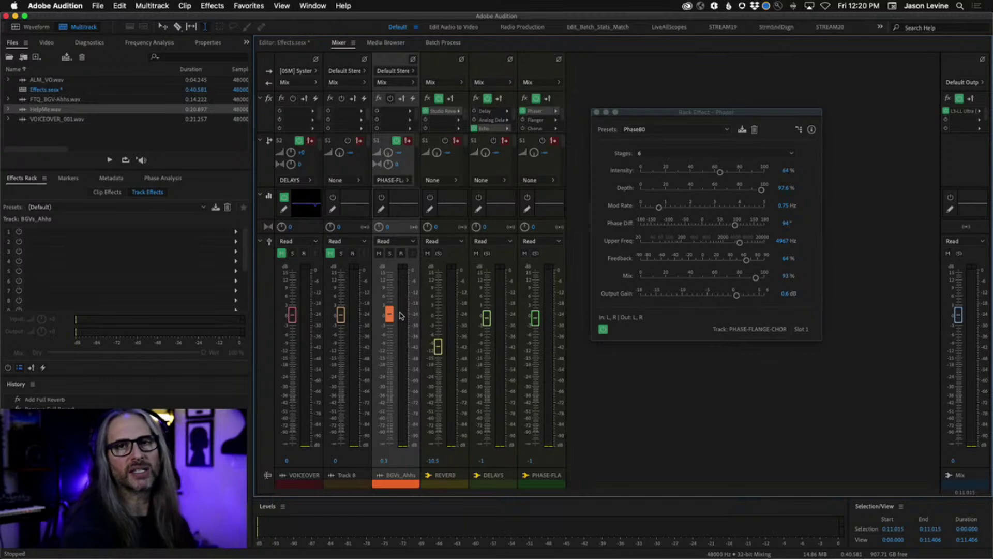
left_click(408, 140)
left_click(397, 153)
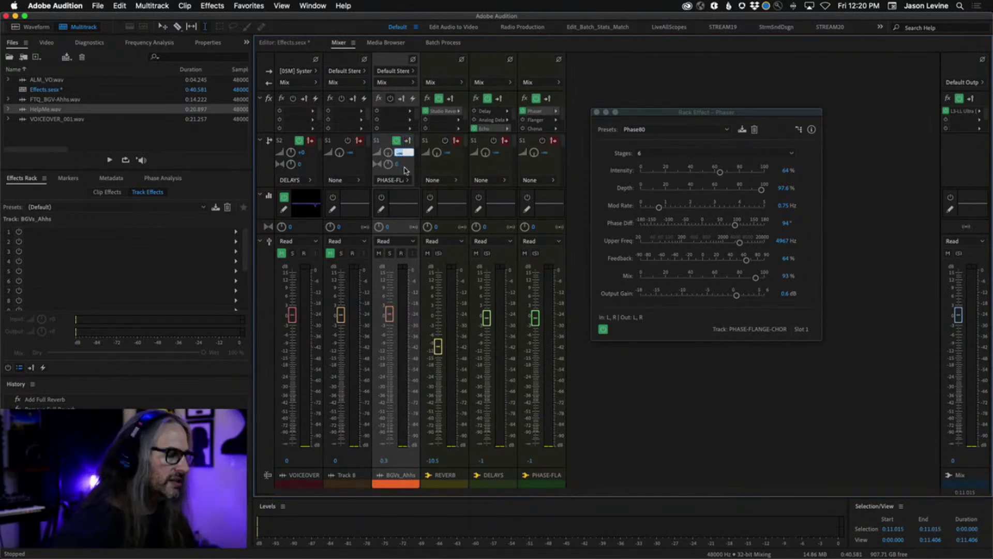
key("Return")
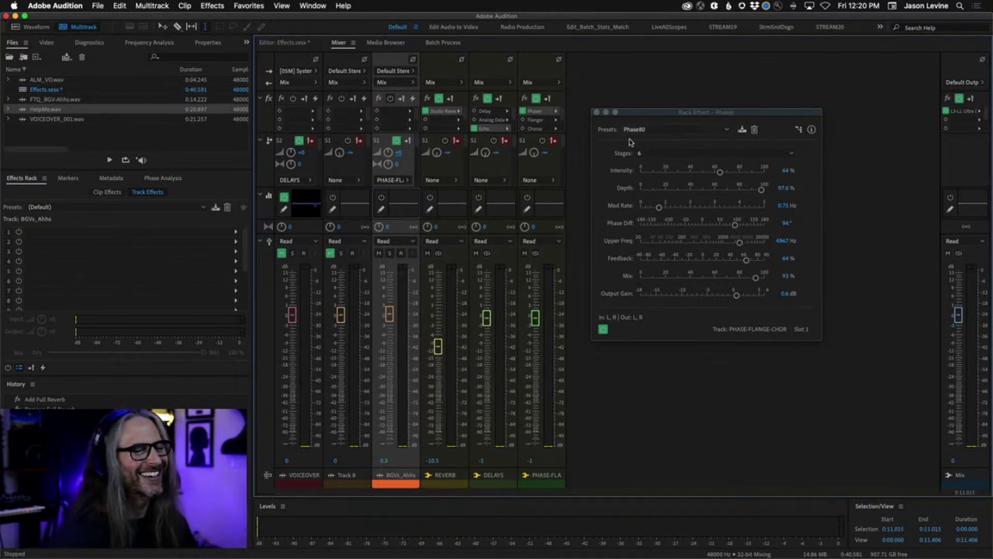
Step: Play the session from 0:00.224 and lower the BGVs_Ahhs fader in the mixer to about -7.8 dB during playback
left_click(267, 42)
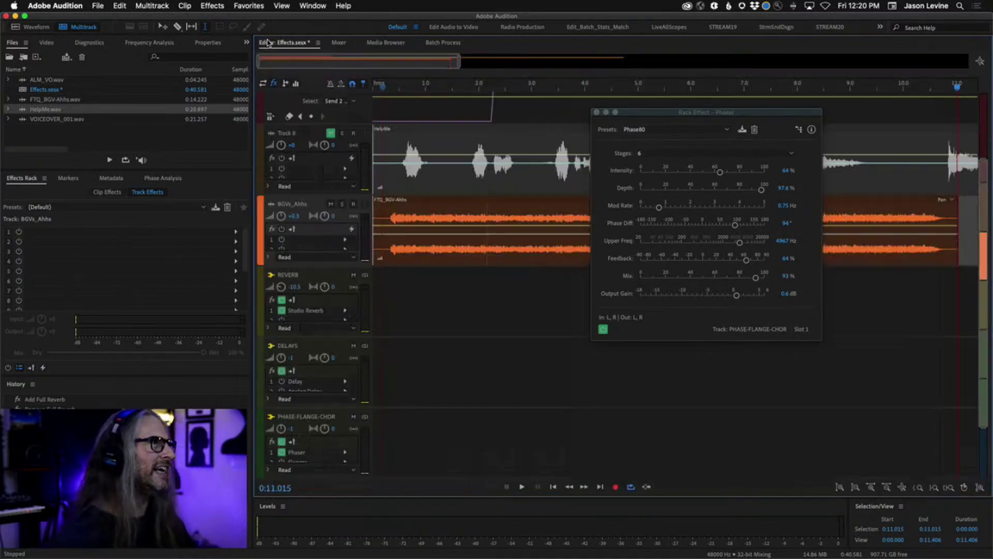
left_click(384, 90)
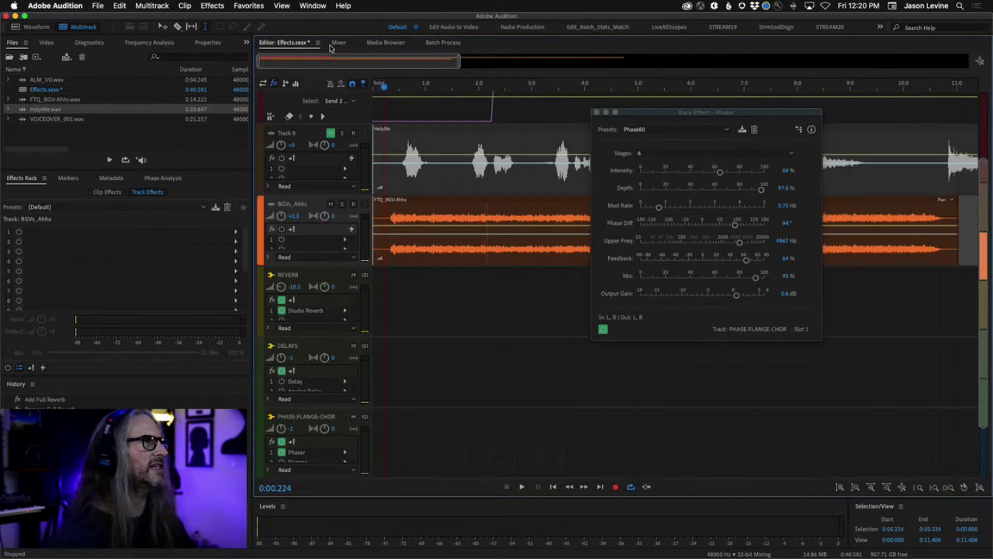
key("space")
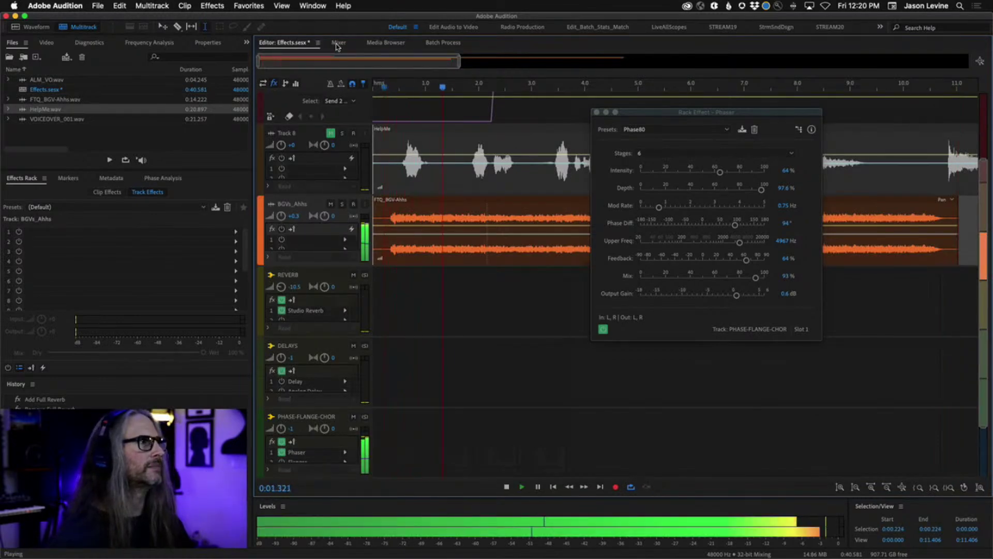
left_click(337, 43)
left_click_drag(389, 314, 391, 348)
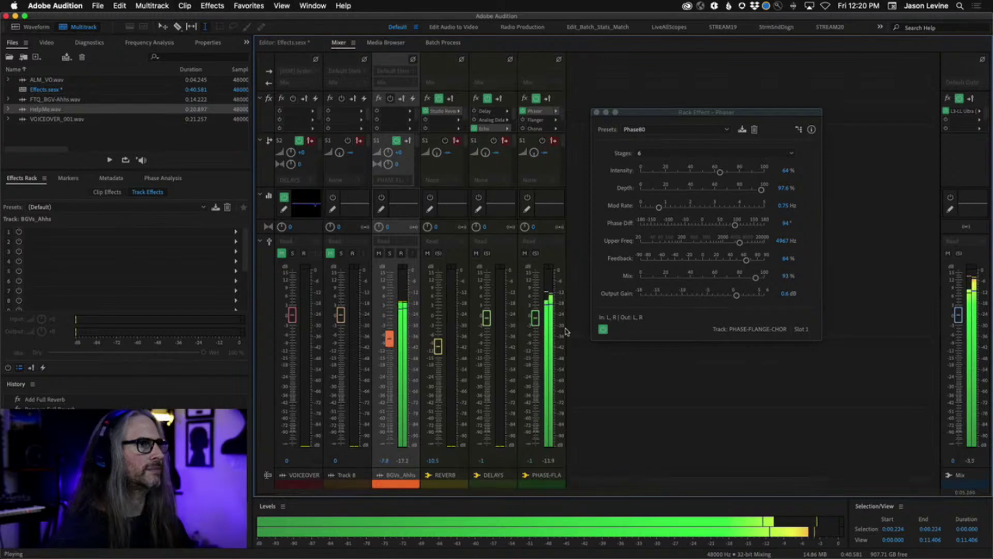
key("space")
Step: Apply the Jase1234 preset to the Phaser and audition it briefly on the vocals
left_click(670, 133)
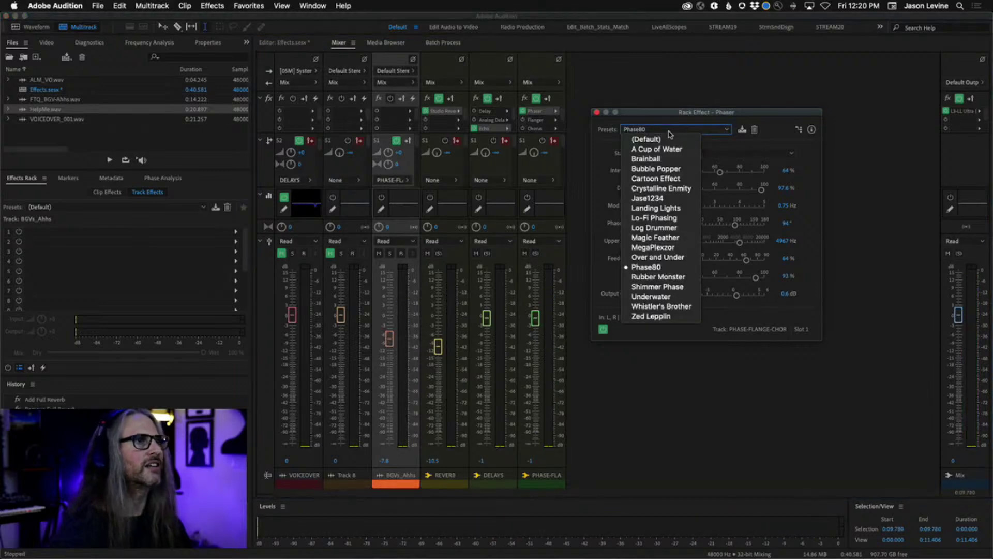
left_click(685, 203)
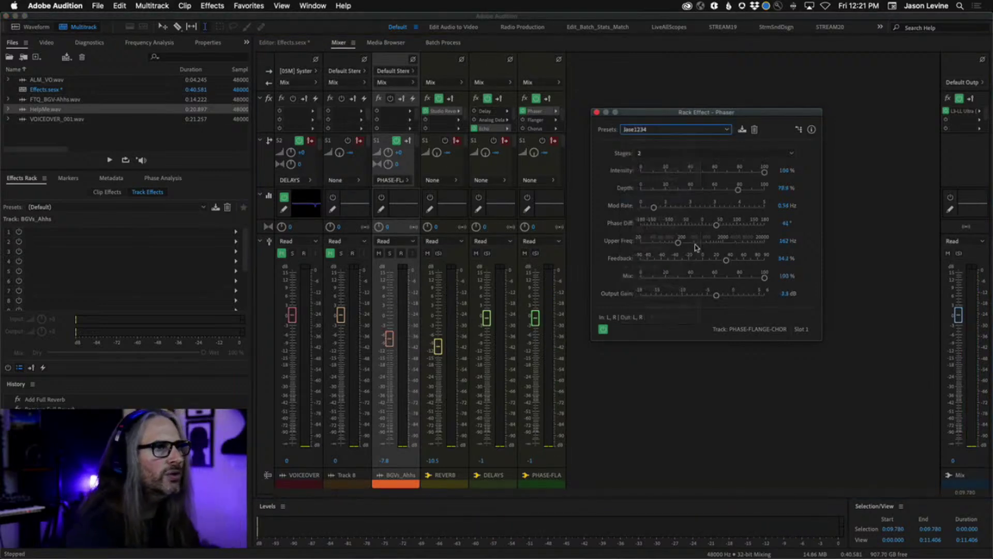
key("space")
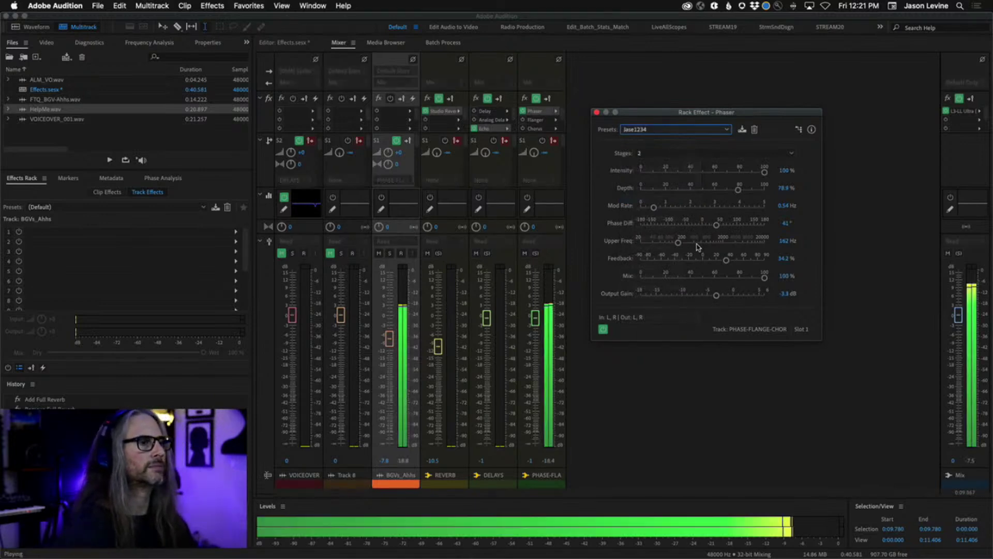
key("space")
Step: Apply the Shimmer Phase preset to the Phaser and play the vocals from 0:00.301 in the multitrack editor
left_click(676, 129)
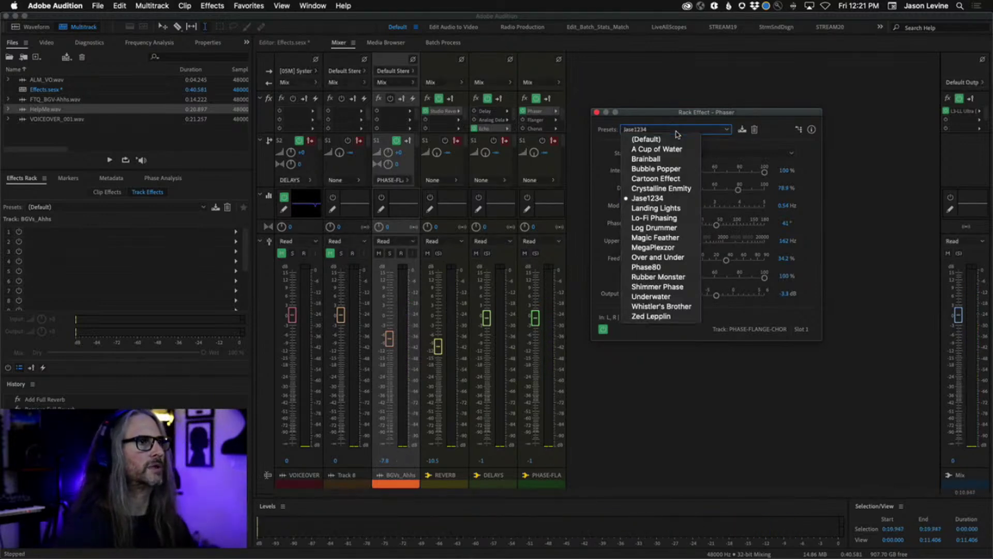
left_click(670, 288)
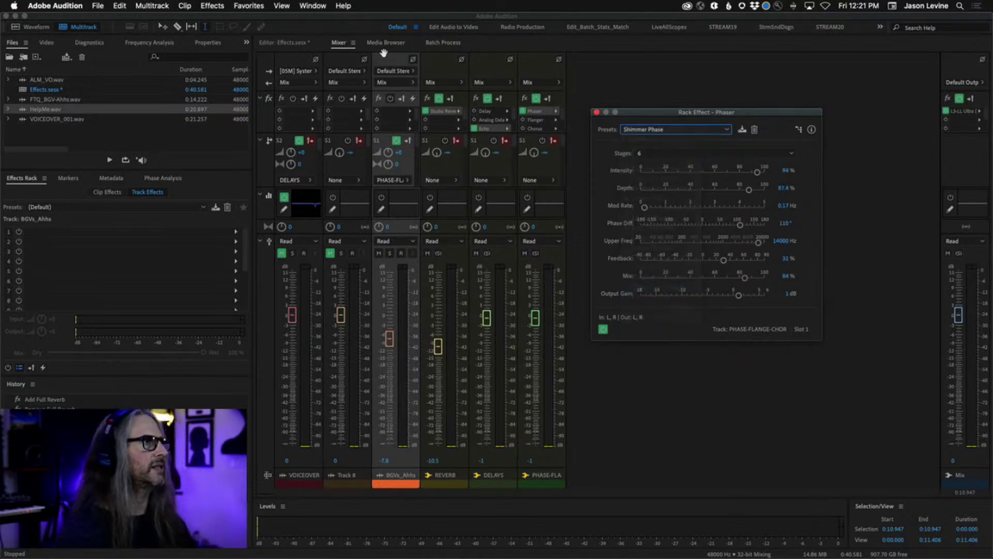
left_click(302, 45)
left_click(387, 88)
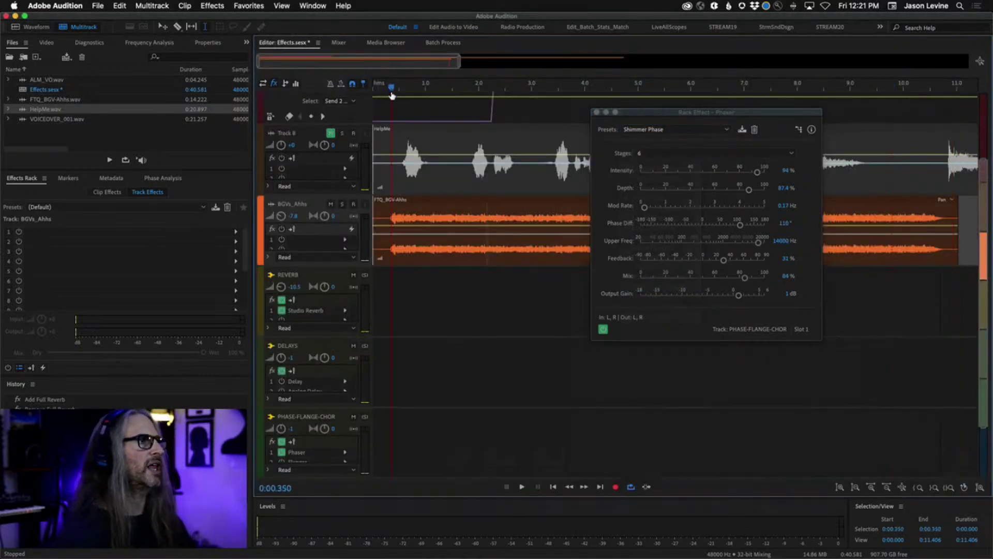
key("space")
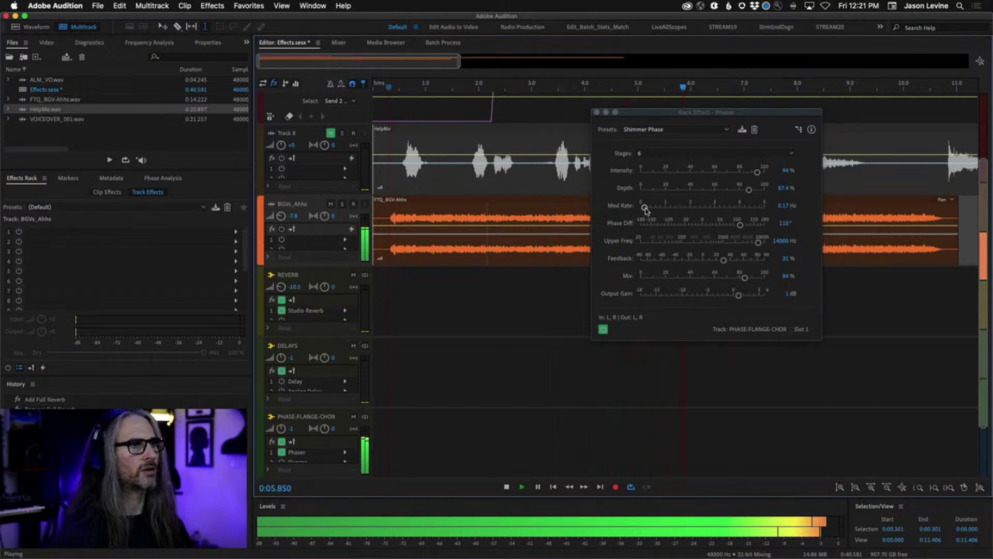
Step: Set the Phaser's upper frequency to 6067 Hz and its modulation rate to 0.31 Hz while listening to the vocals
left_click_drag(758, 242, 746, 246)
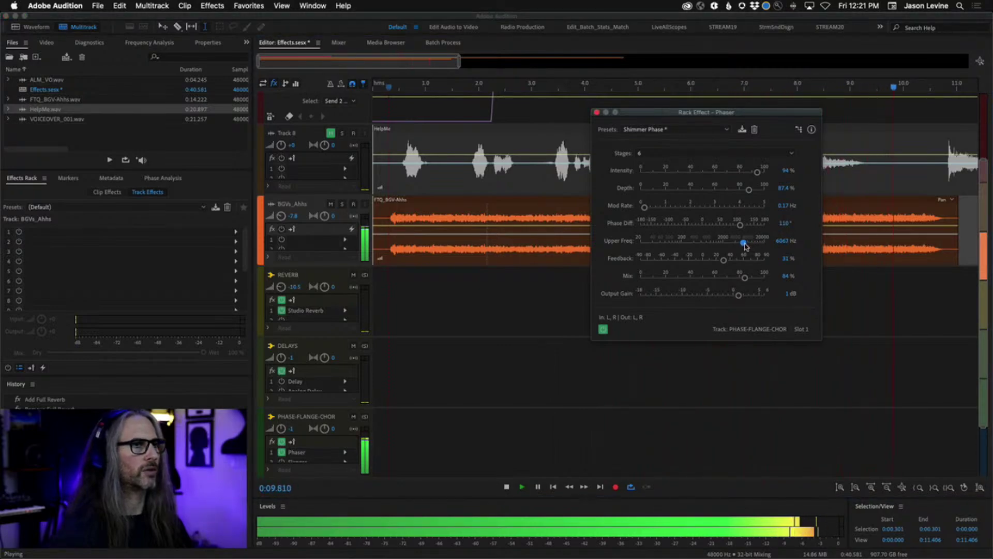
key("space")
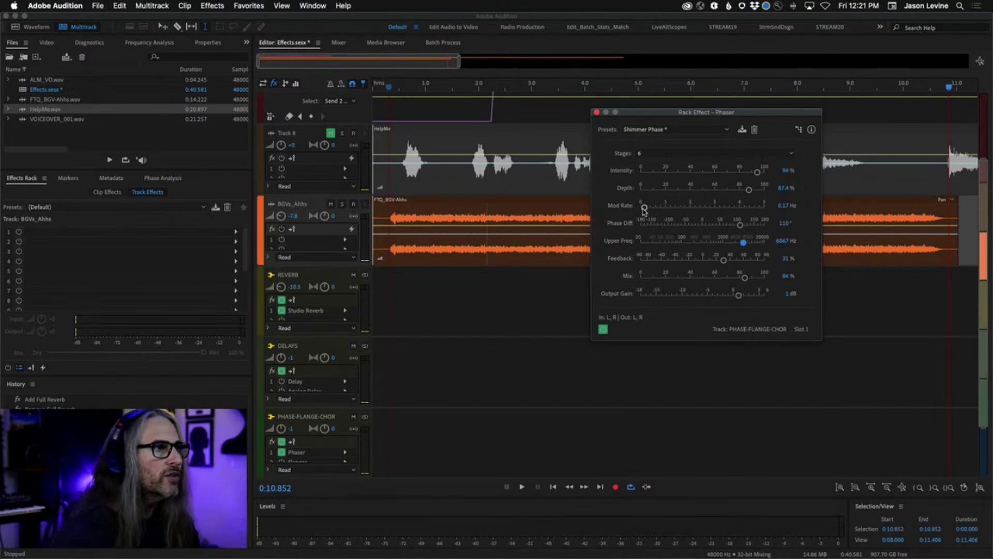
left_click(389, 89)
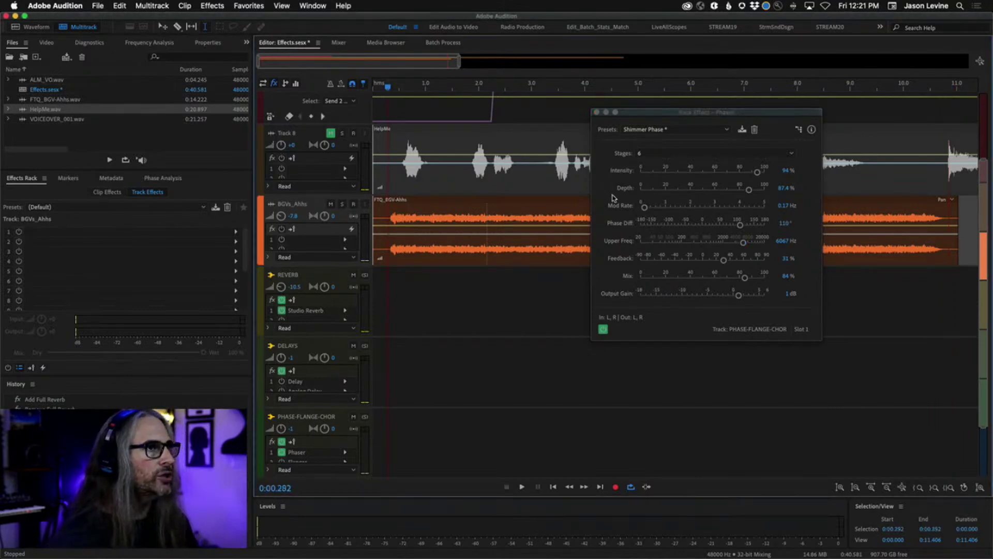
key("space")
mouse_move(644, 209)
left_mouse_down()
mouse_move(767, 208)
mouse_move(635, 219)
mouse_move(648, 207)
left_mouse_up()
key("space")
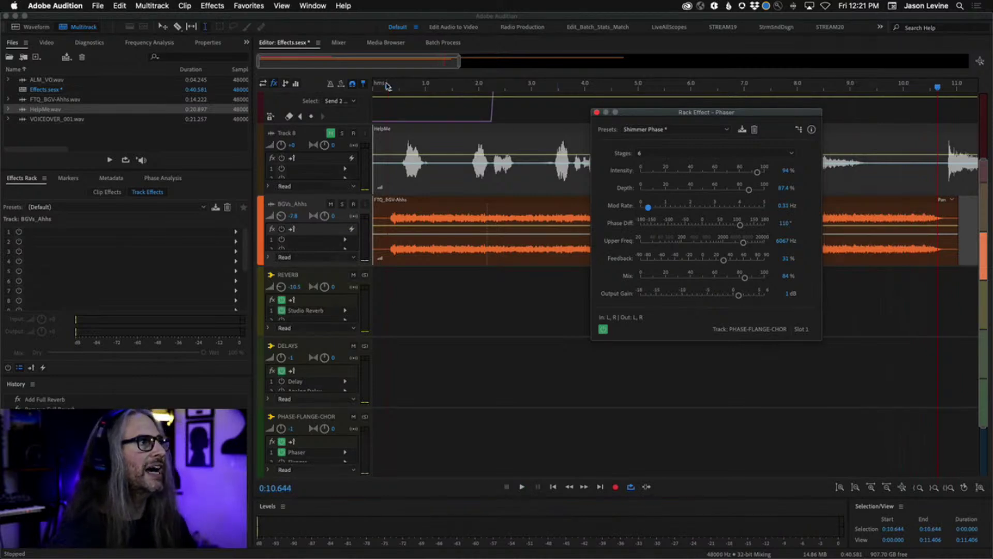
Step: Replay the vocals from 0:00.253 and set the Phaser's phase difference to 136.3° during playback
left_click(387, 85)
key("space")
mouse_move(742, 226)
left_mouse_down()
mouse_move(667, 235)
mouse_move(750, 229)
left_mouse_up()
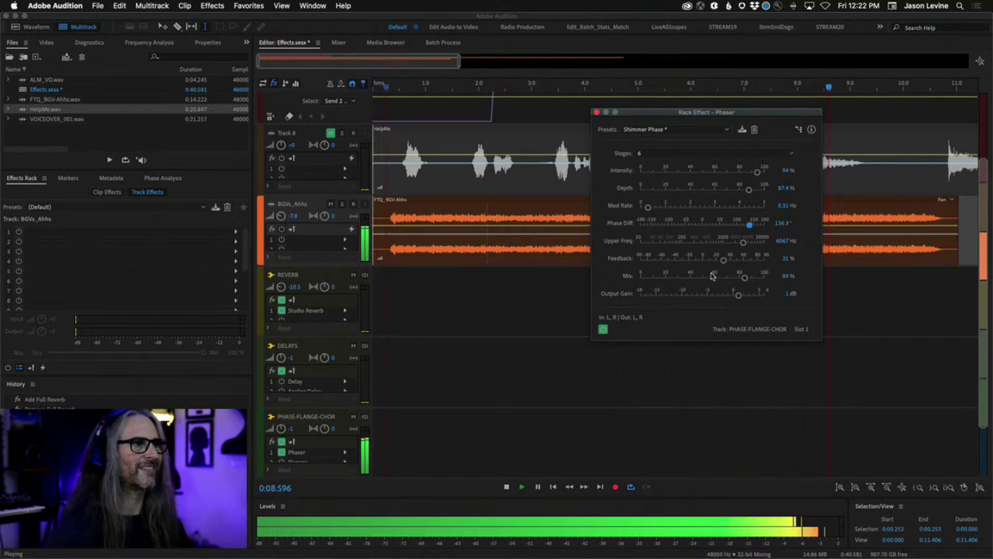
key("space")
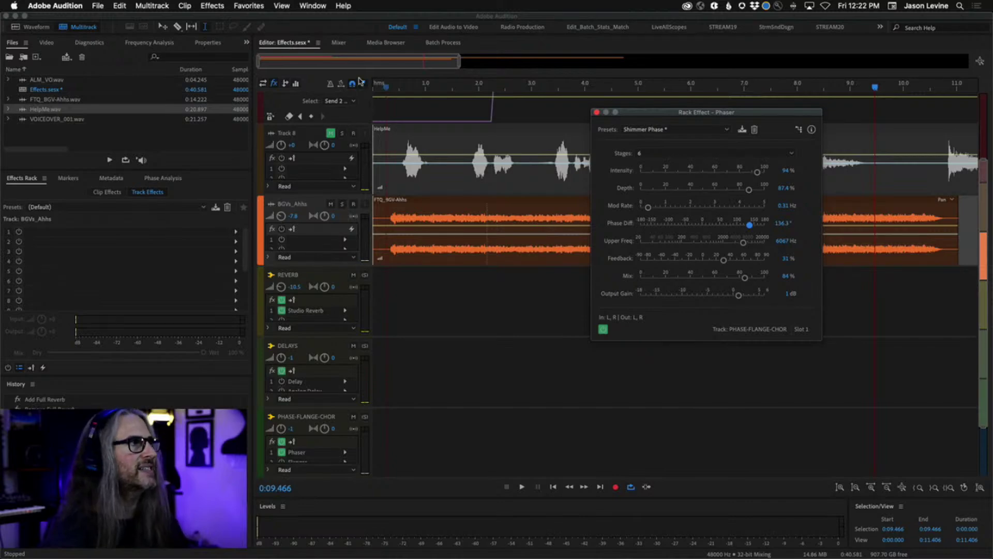
Step: Enable Send 2 on BGVs_Ahhs routed to the REVERB bus, and return the playhead to 0:00.077
left_click(339, 42)
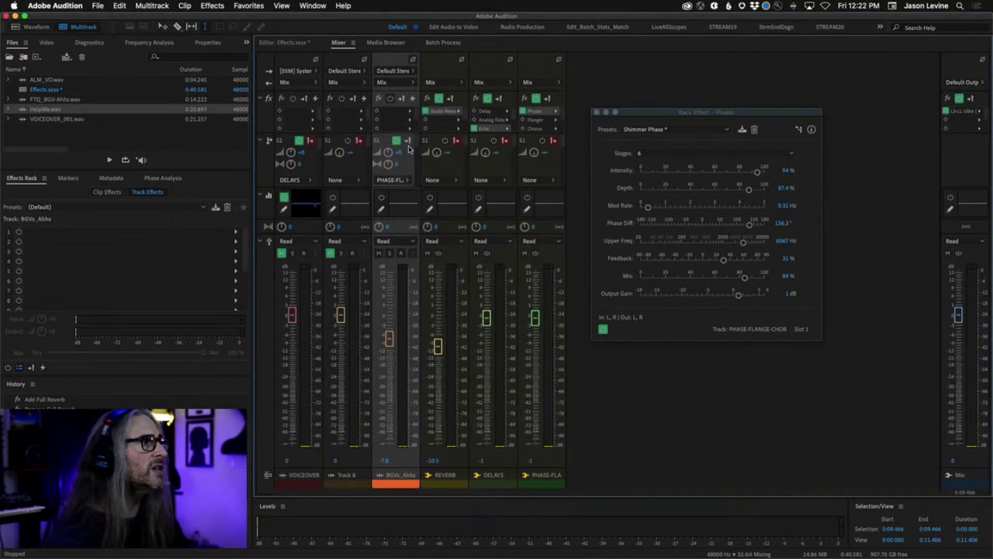
key("super+z")
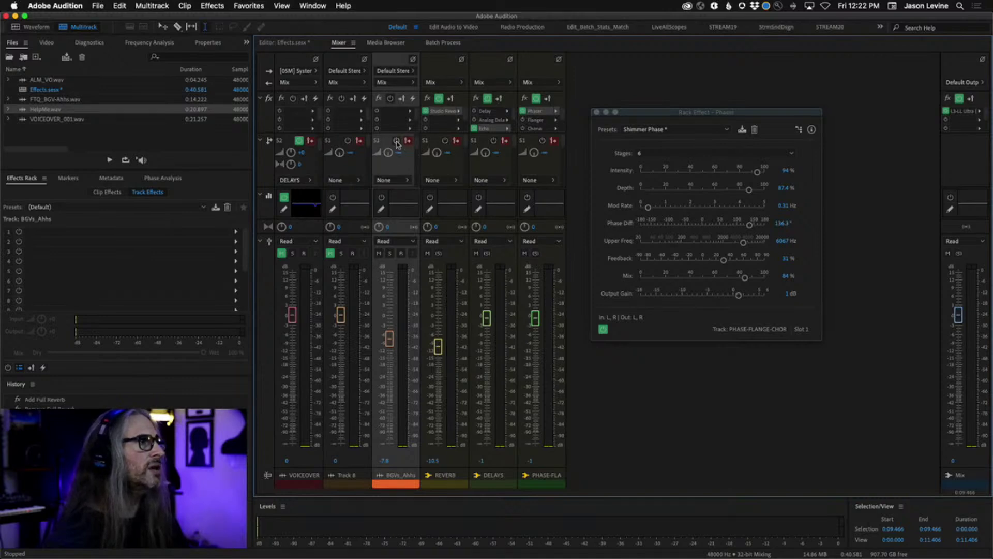
left_click(396, 180)
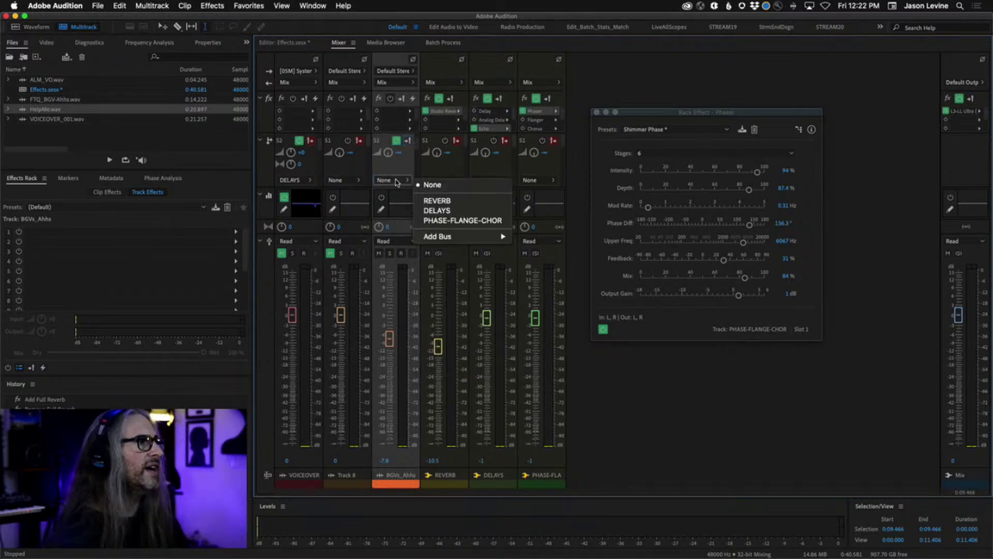
left_click(465, 202)
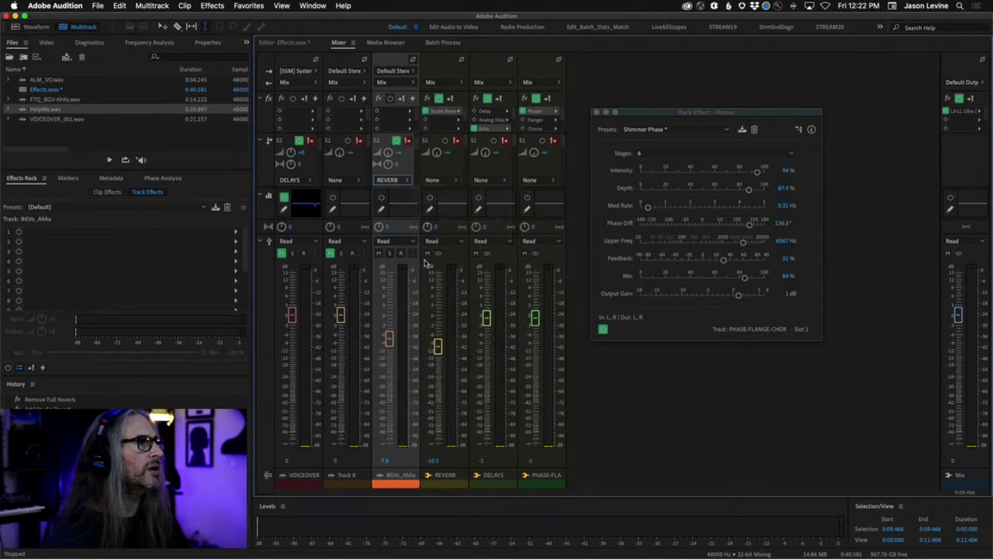
left_click(292, 43)
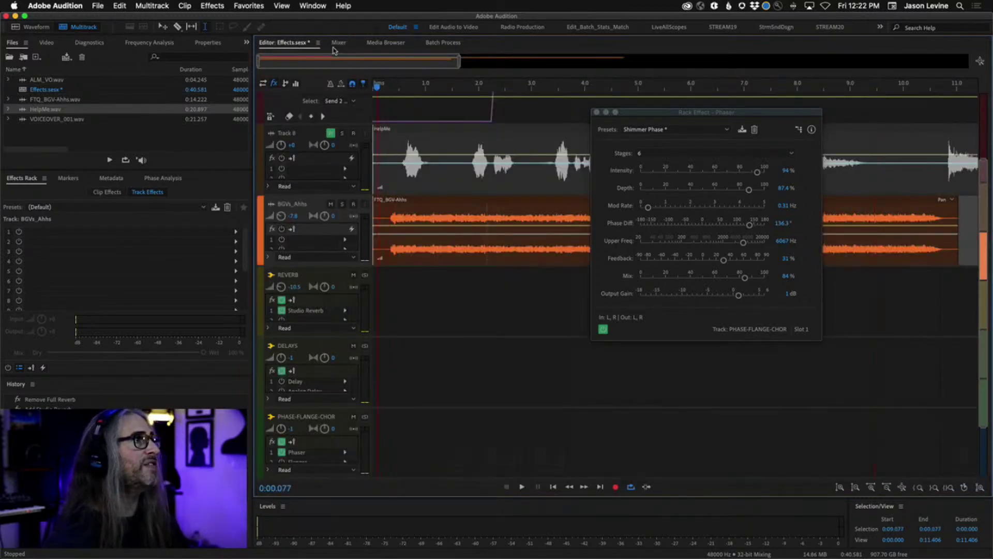
left_click(337, 43)
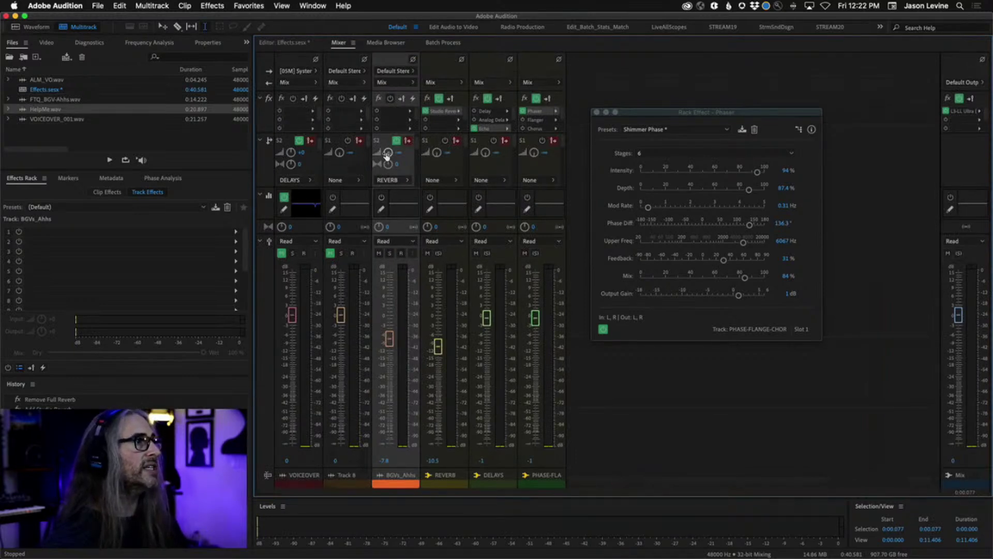
Step: Switch Send 2 on BGVs_Ahhs to pre-fader and raise its level to +1.5 dB while playing the vocals
mouse_move(387, 154)
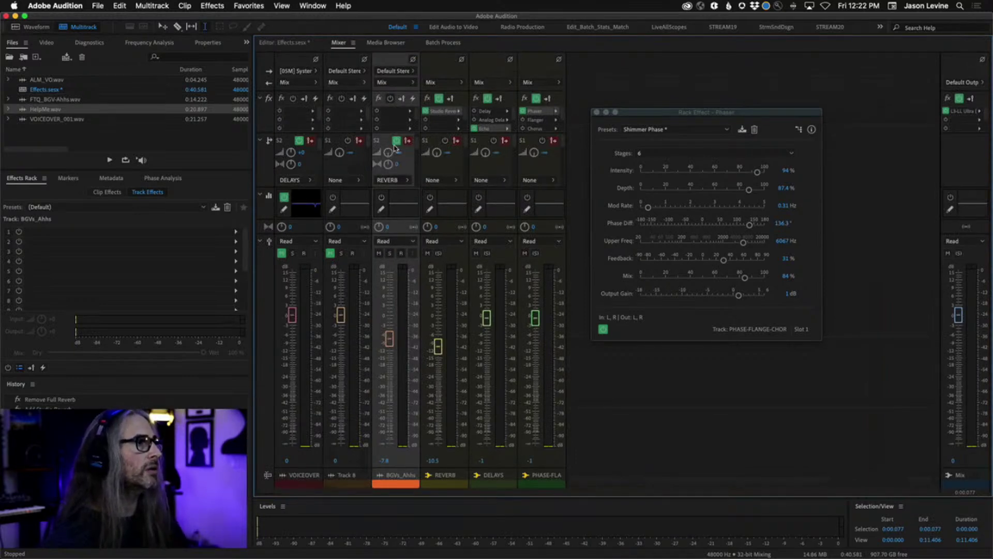
left_click(408, 140)
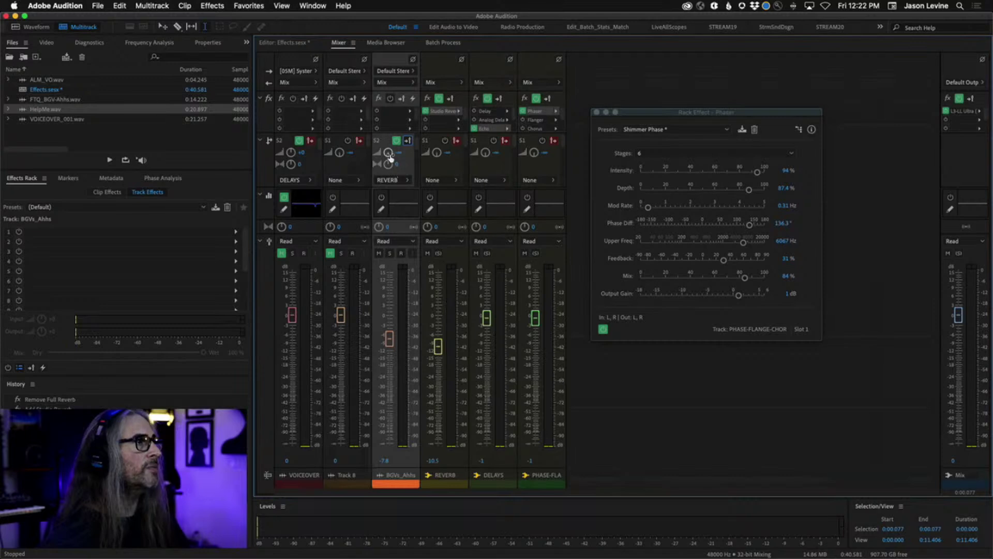
key("space")
left_click_drag(390, 158, 395, 85)
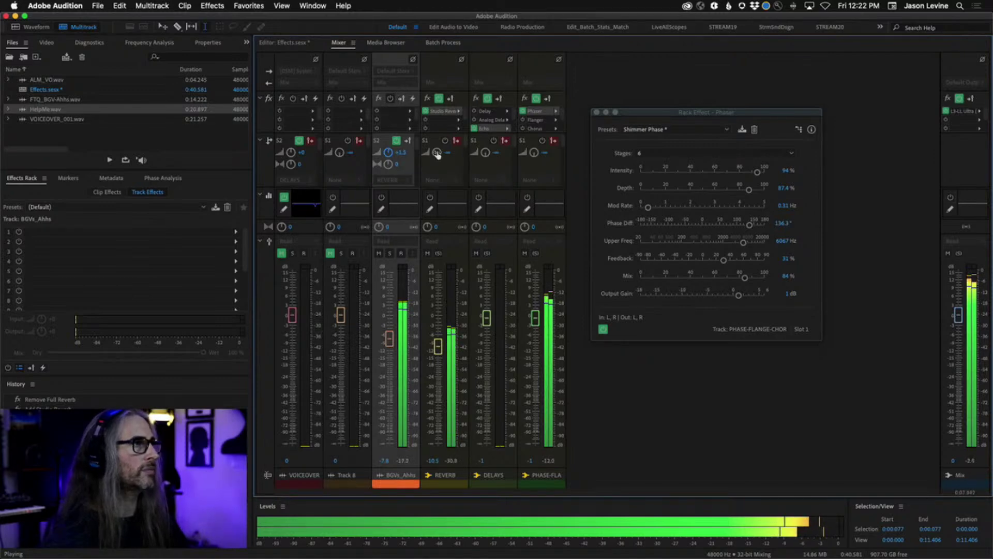
Step: Open the REVERB bus's Studio Reverb, stop playback, and apply the Great Hall preset with Dry at 0% and Wet at 100%
double_click(442, 111)
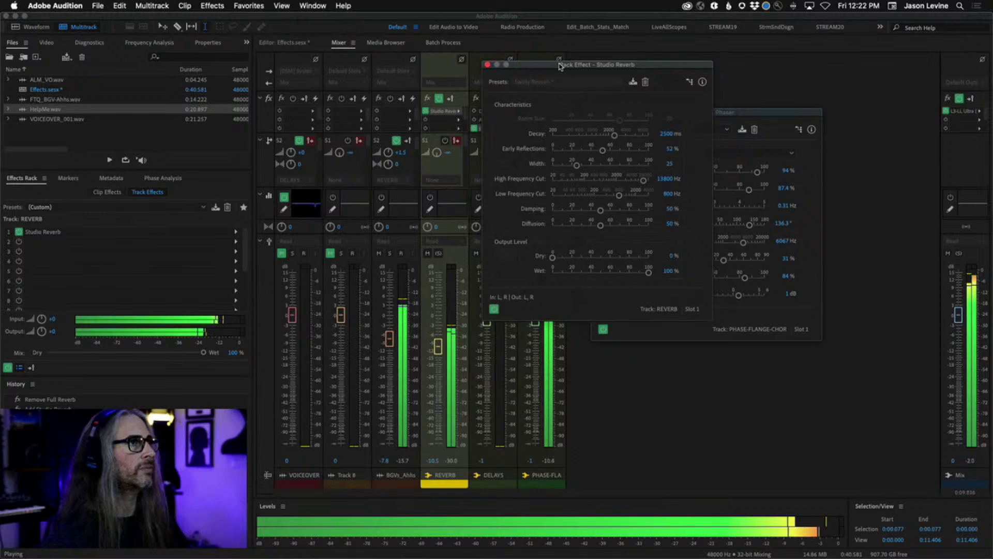
left_click_drag(560, 66, 596, 29)
key("space")
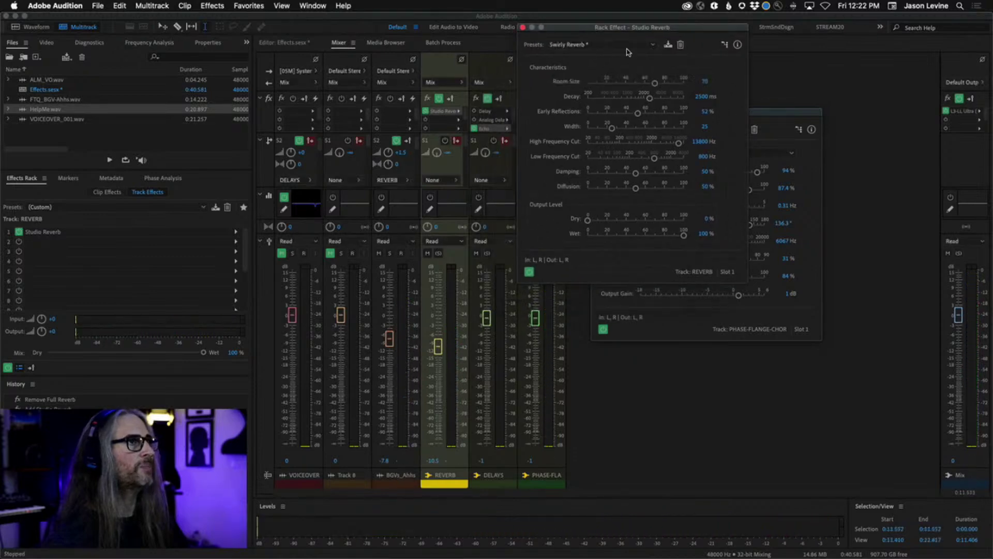
left_click(627, 48)
left_click(579, 116)
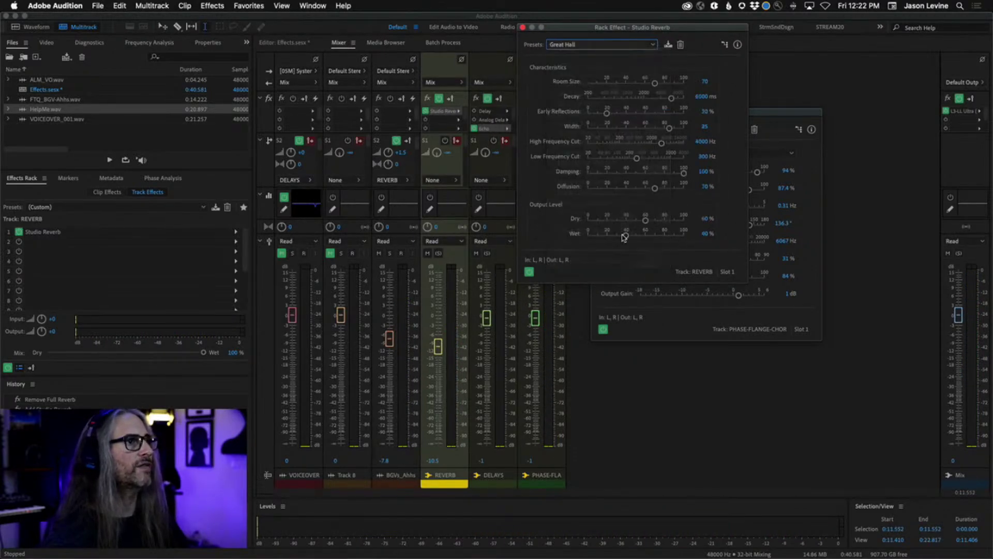
left_click_drag(626, 231, 643, 216)
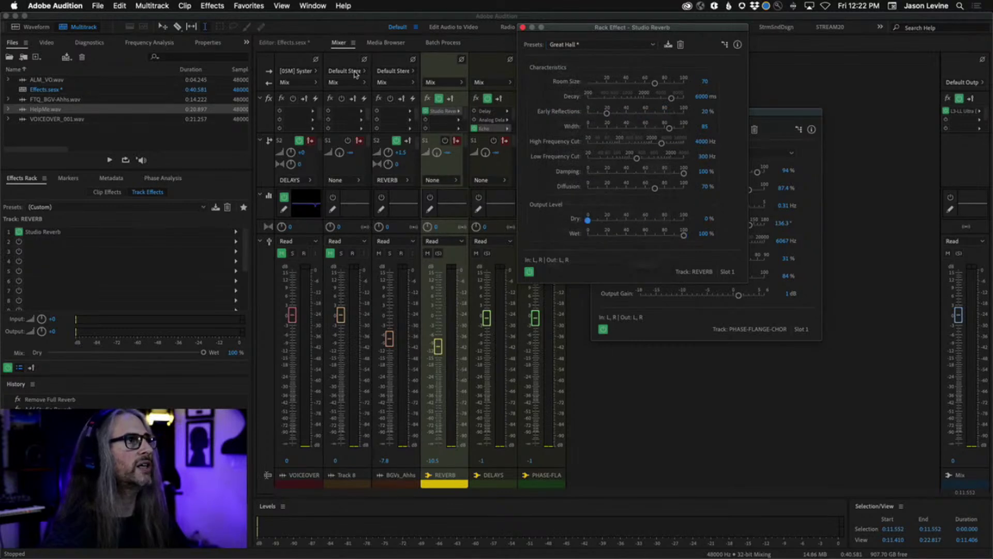
Step: Return to the session start in the multitrack editor and play the vocals from 0:00.292
left_click(289, 43)
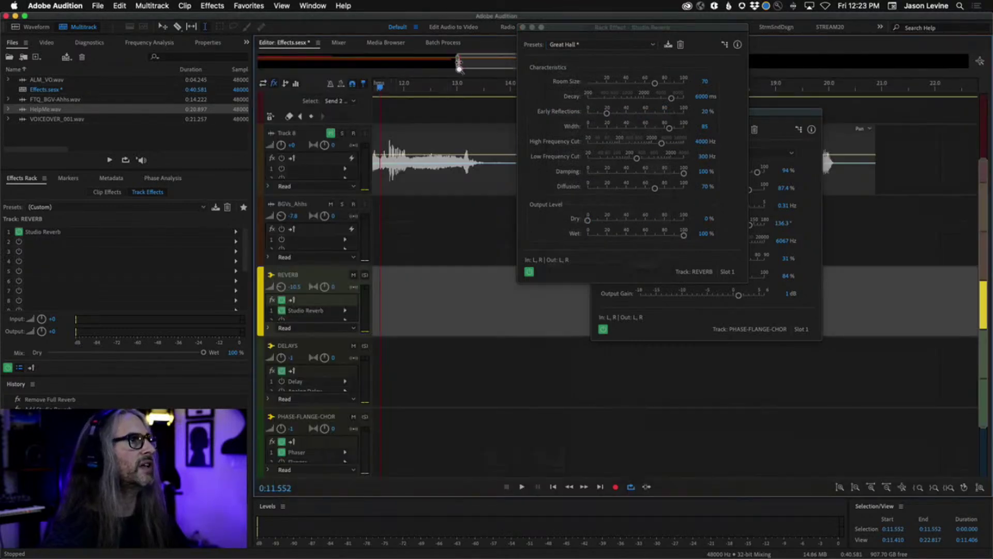
left_click_drag(456, 61, 259, 61)
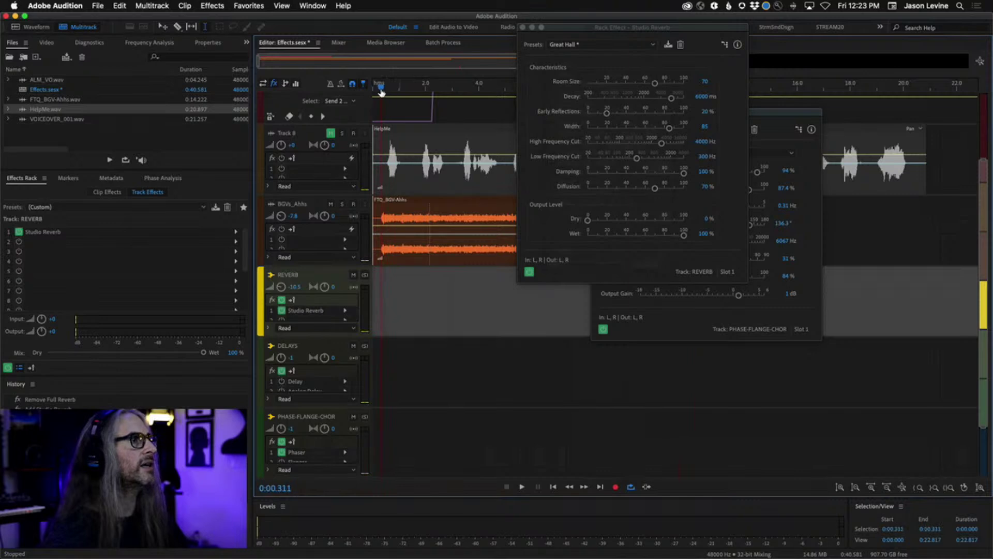
key("space")
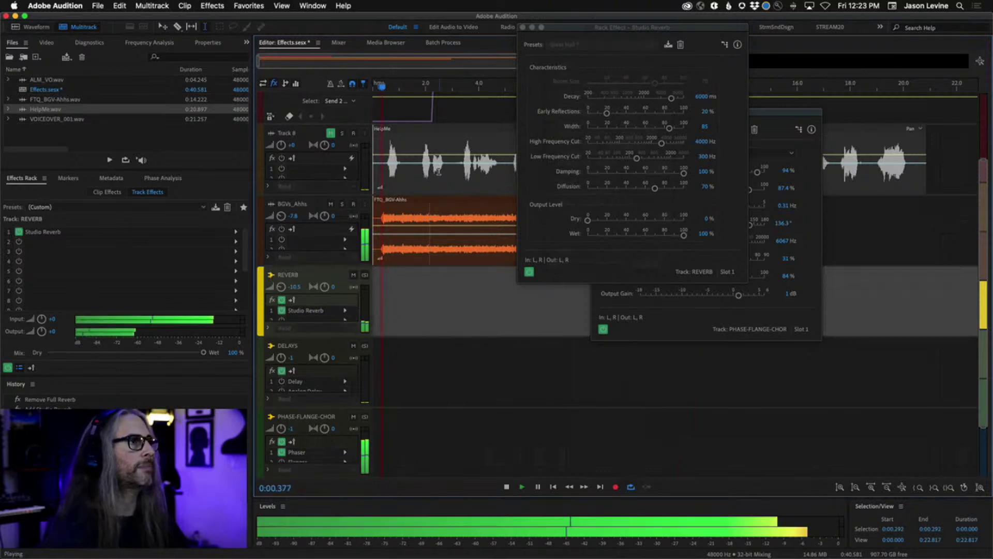
Step: Balance the buses in the mixer during playback, setting REVERB to -5.9 dB and PHASE-FLANGE-CHOR to -6.8 dB, and stop playback
left_click(337, 42)
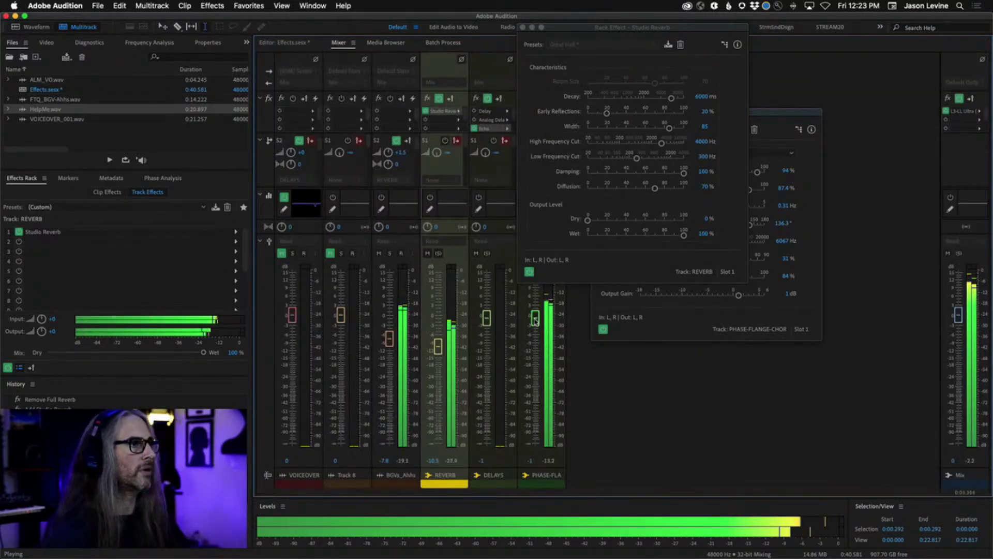
left_click_drag(535, 317, 535, 346)
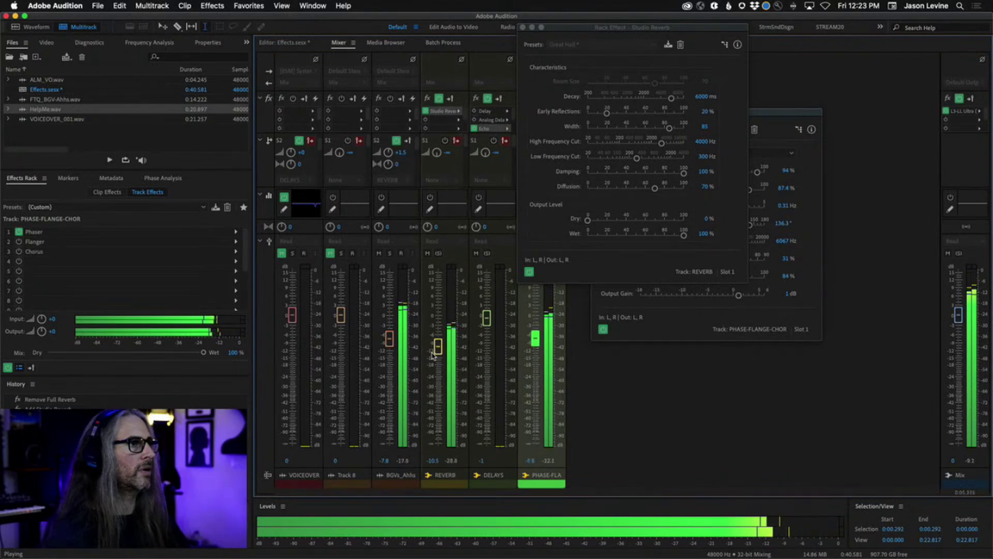
left_click_drag(436, 352, 437, 340)
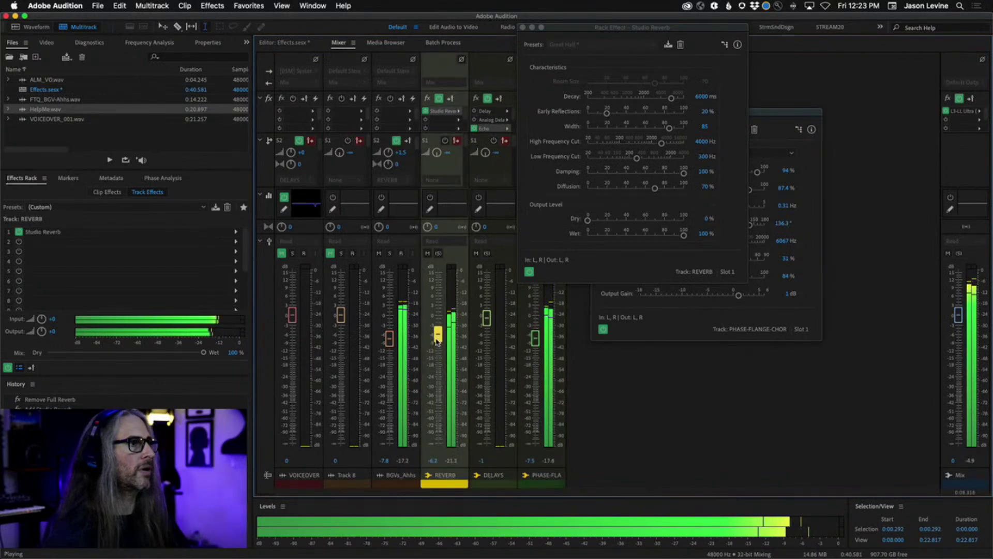
left_click(535, 339)
key("space")
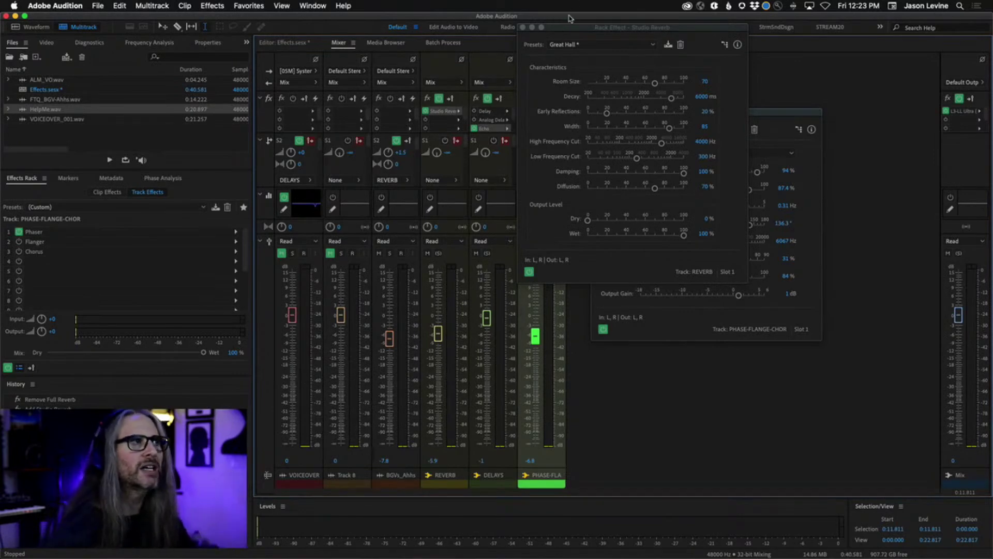
Step: Close and disable the Phaser on the PHASE-FLANGE-CHOR bus, and enable and open its Flanger
left_click_drag(573, 29, 703, 242)
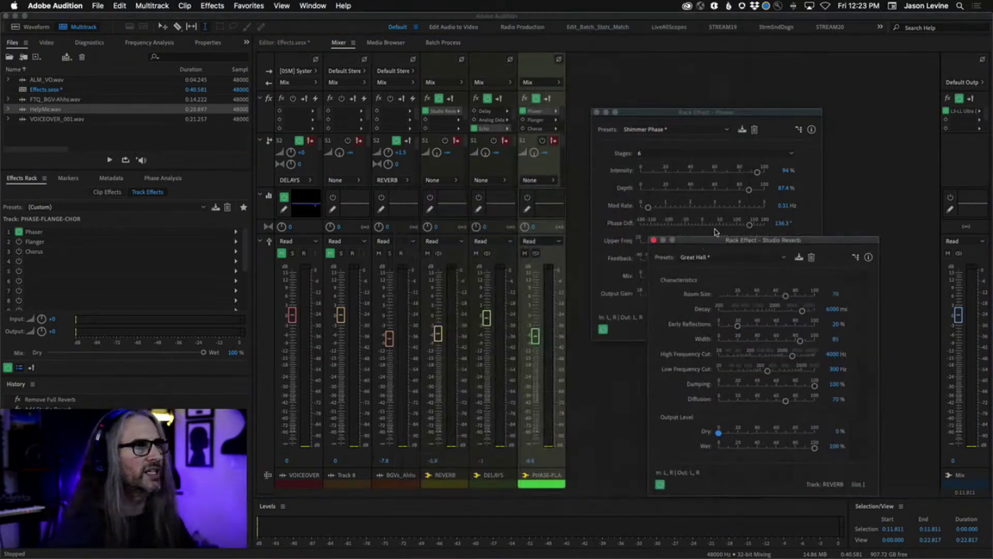
left_click(597, 112)
left_click(522, 111)
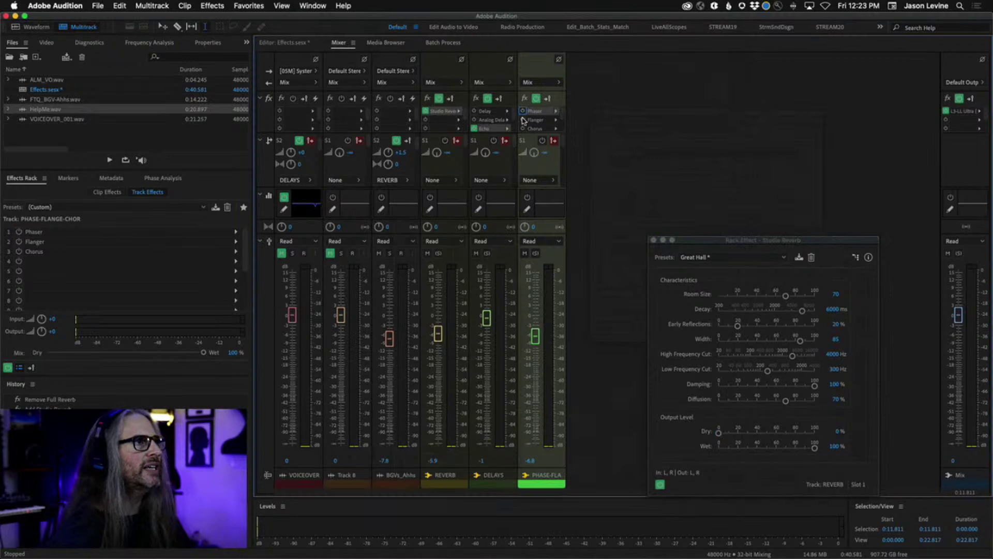
double_click(534, 123)
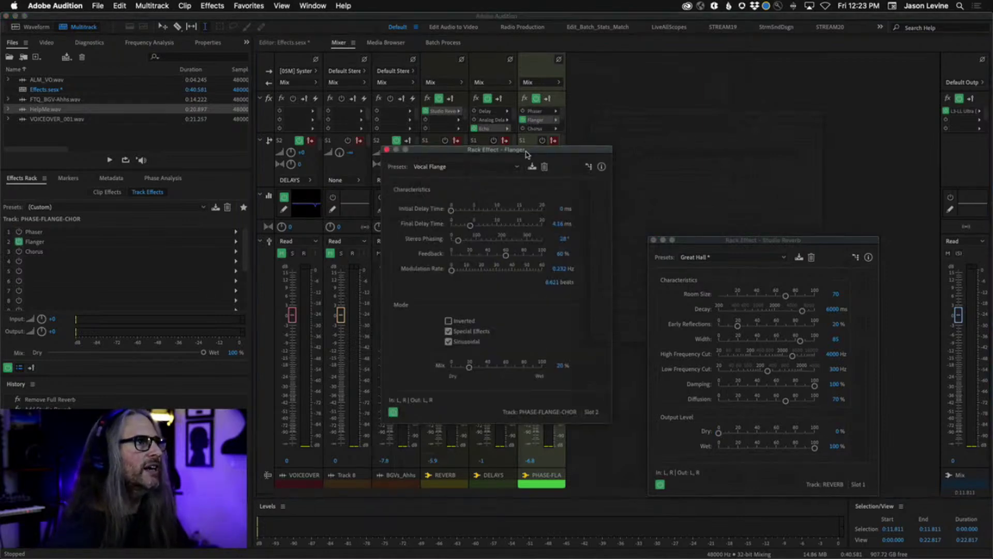
left_click_drag(533, 157, 582, 66)
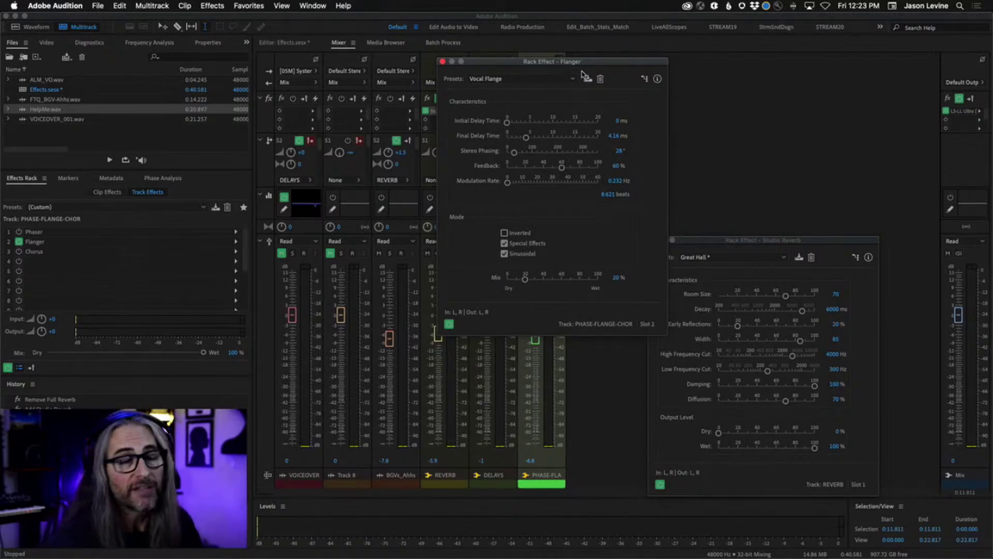
Step: Play the vocals from 0:00.194 in the multitrack editor and switch to the mixer to audition the Flanger
left_click(278, 45)
left_click(391, 89)
left_click(379, 86)
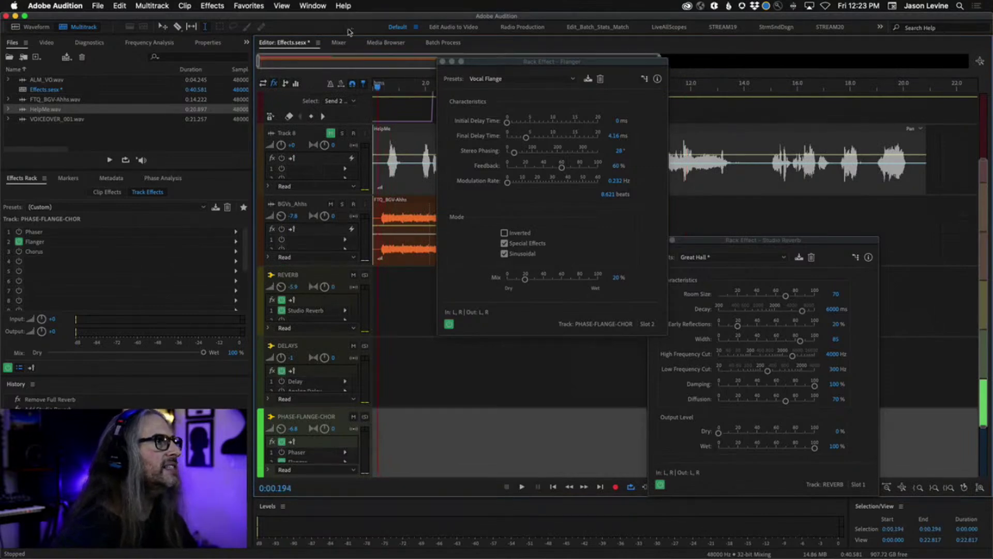
key("space")
key("alt+2")
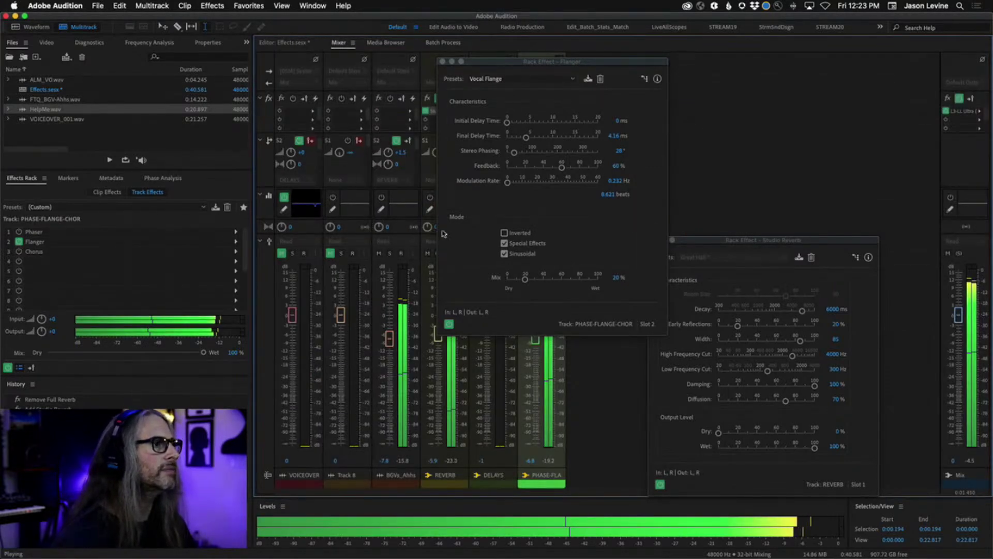
Step: Mute the REVERB bus, set the Flanger's final delay time to 3.82 ms while listening, and stop playback
left_click_drag(548, 61, 691, 58)
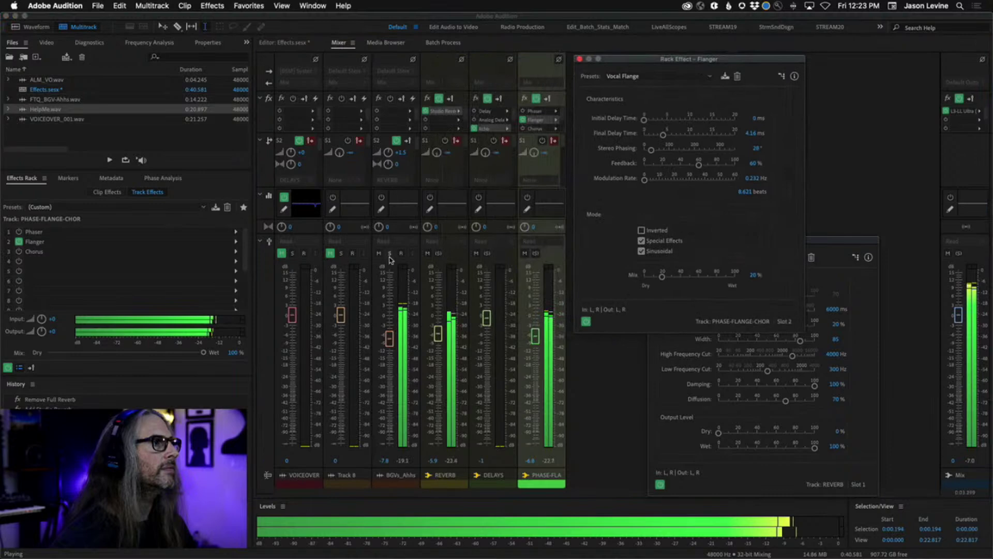
left_click(427, 253)
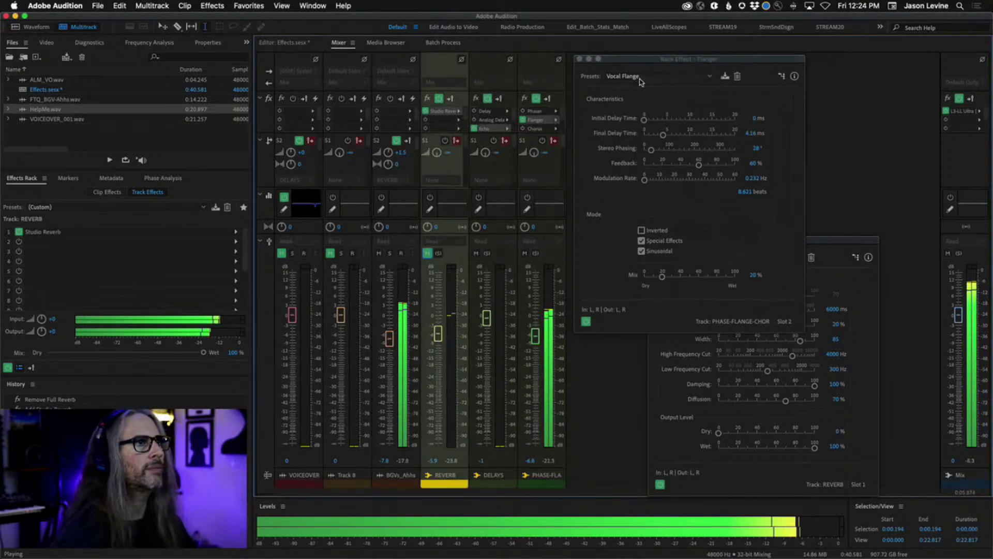
mouse_move(663, 136)
left_mouse_down()
mouse_move(674, 136)
mouse_move(662, 136)
left_mouse_up()
key("space")
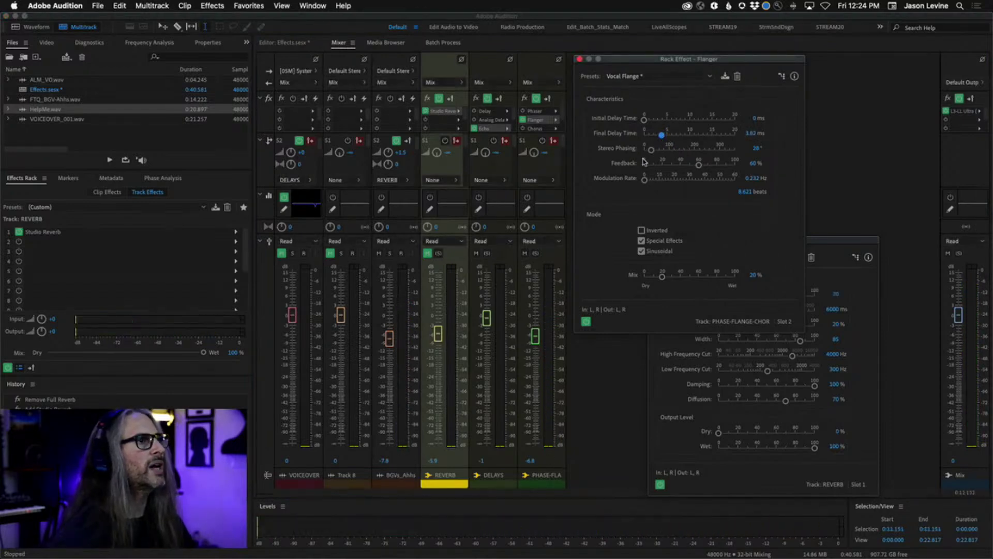
Step: Replay the vocals from 0:00.194, setting the Flanger's feedback to 72.5% and its modulation rate to 2.323 Hz
left_click(284, 43)
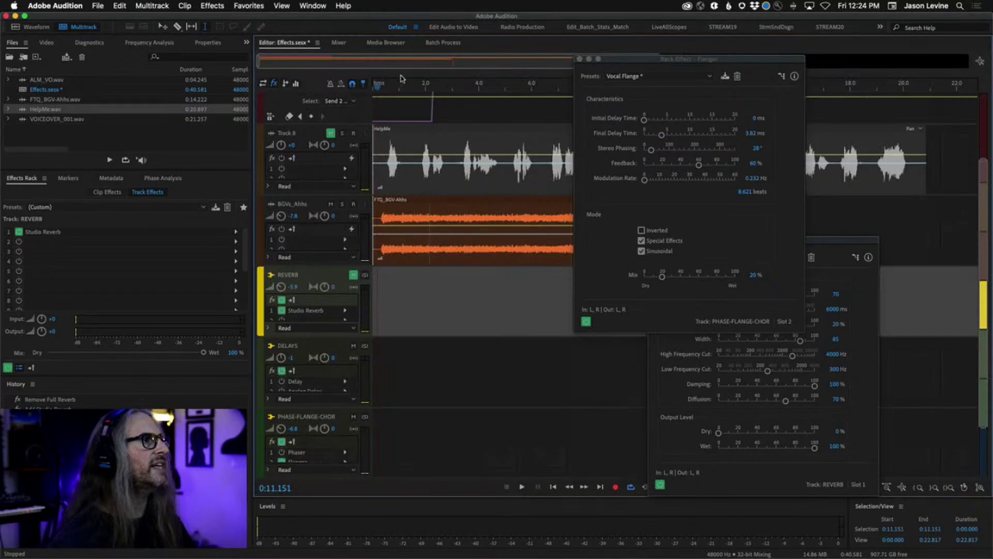
left_click(383, 88)
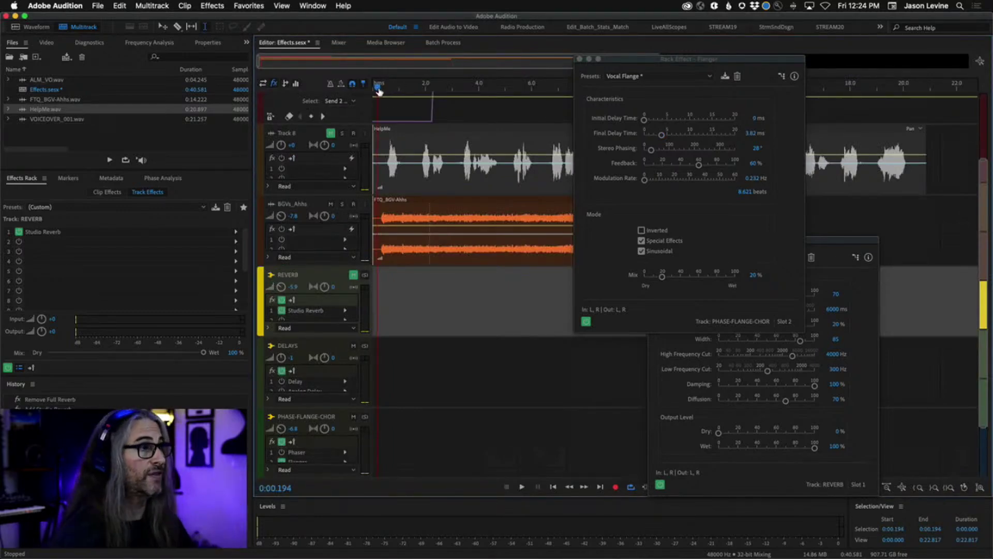
key("space")
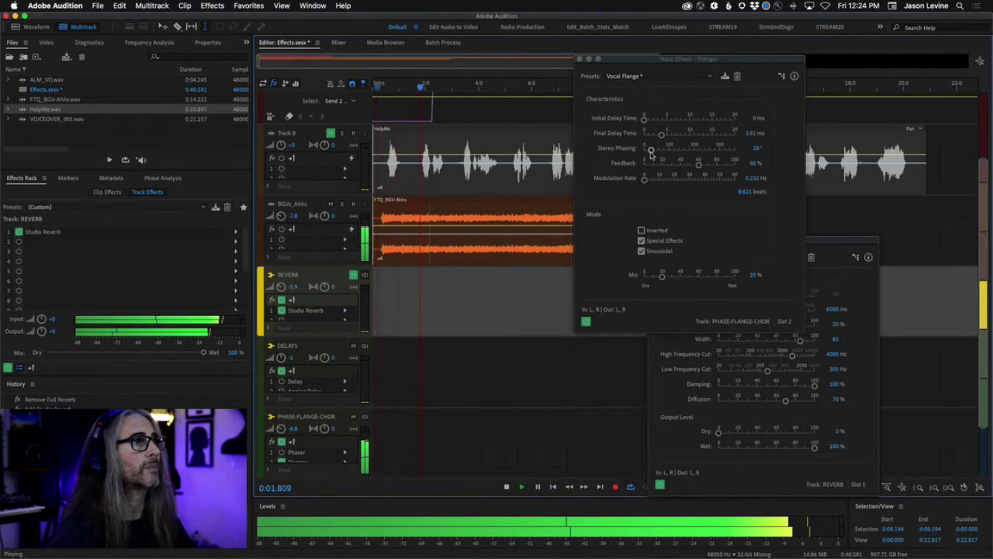
left_click_drag(698, 164, 710, 167)
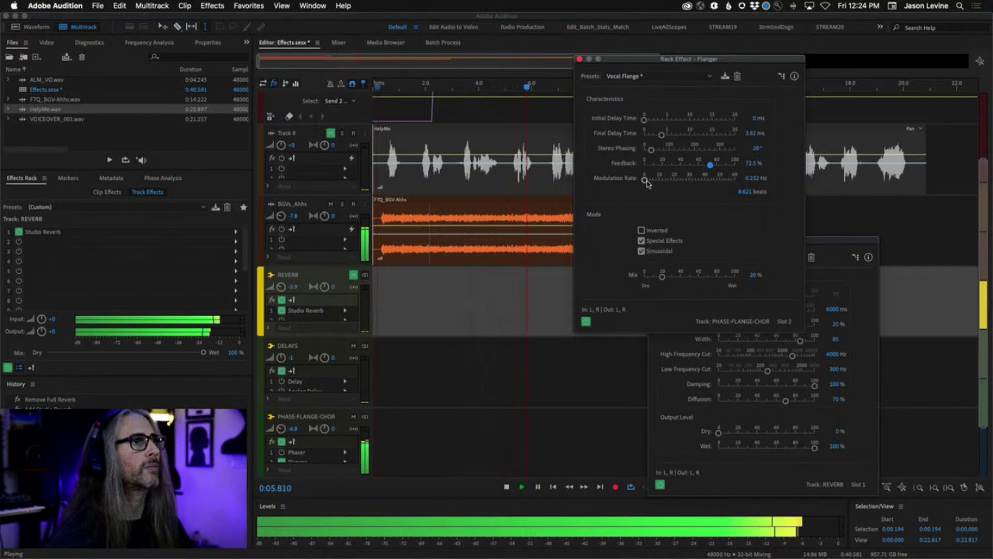
mouse_move(653, 185)
left_mouse_down()
mouse_move(723, 182)
mouse_move(648, 183)
left_mouse_up()
key("space")
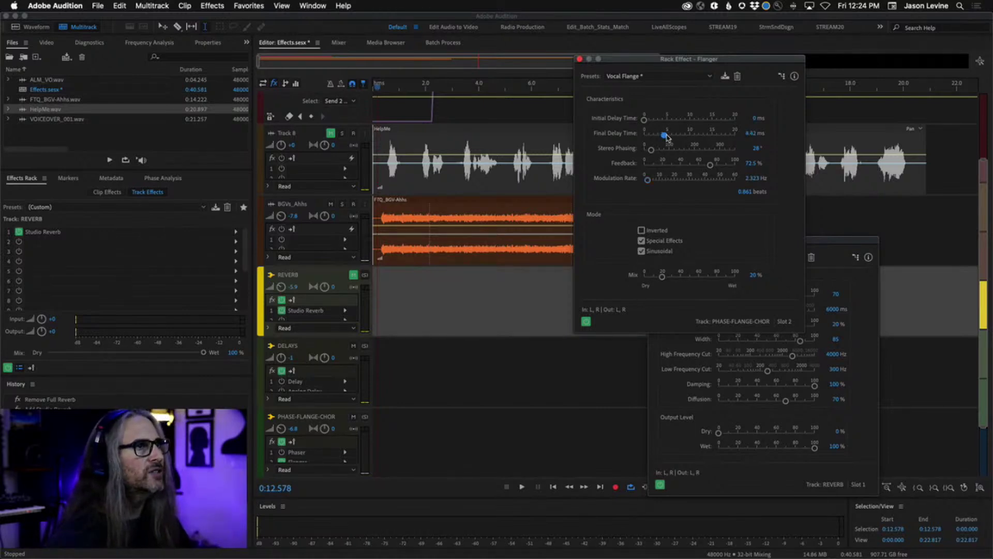
Step: Replay the vocals from 0:00.253 and set the Flanger's final delay time to 4.98 ms during playback
left_click(380, 86)
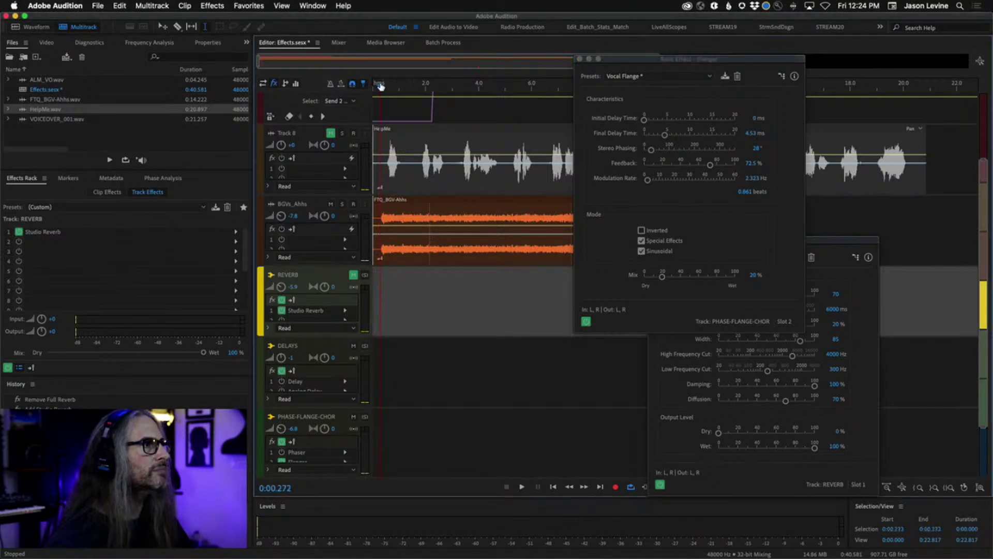
key("space")
left_click_drag(665, 136, 667, 135)
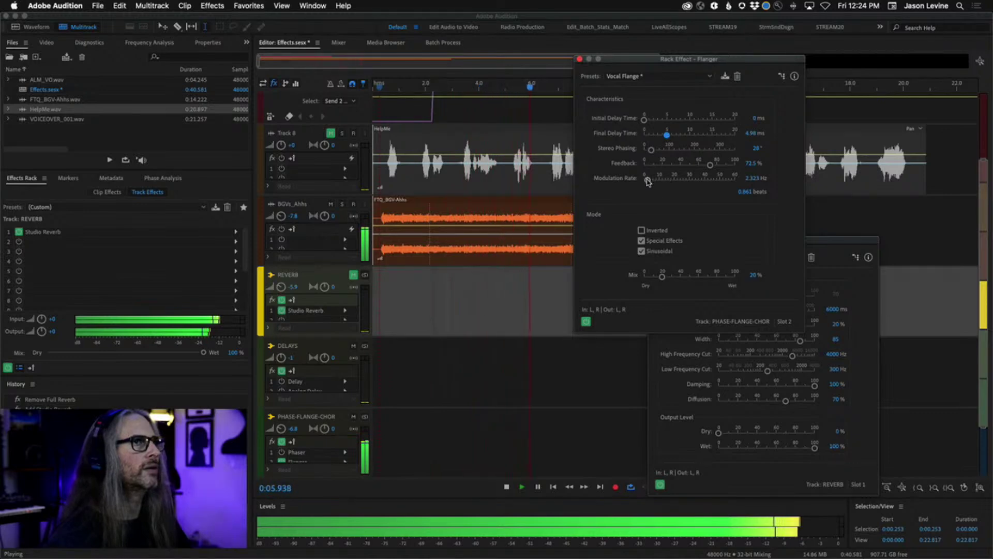
key("space")
Step: Unmute the REVERB bus in the mixer and play the vocals from 0:00.155 in the multitrack editor
left_click(413, 88)
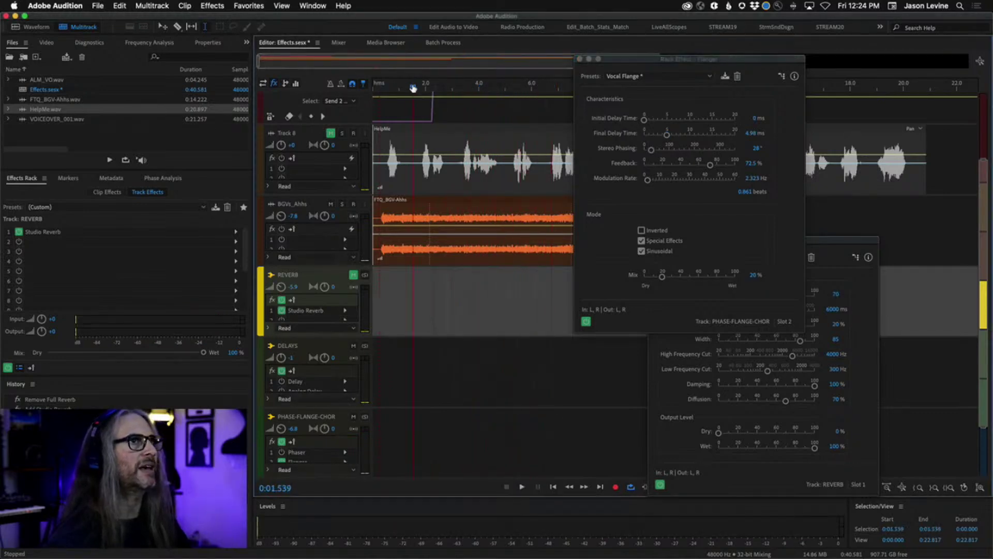
left_click(377, 86)
left_click(336, 44)
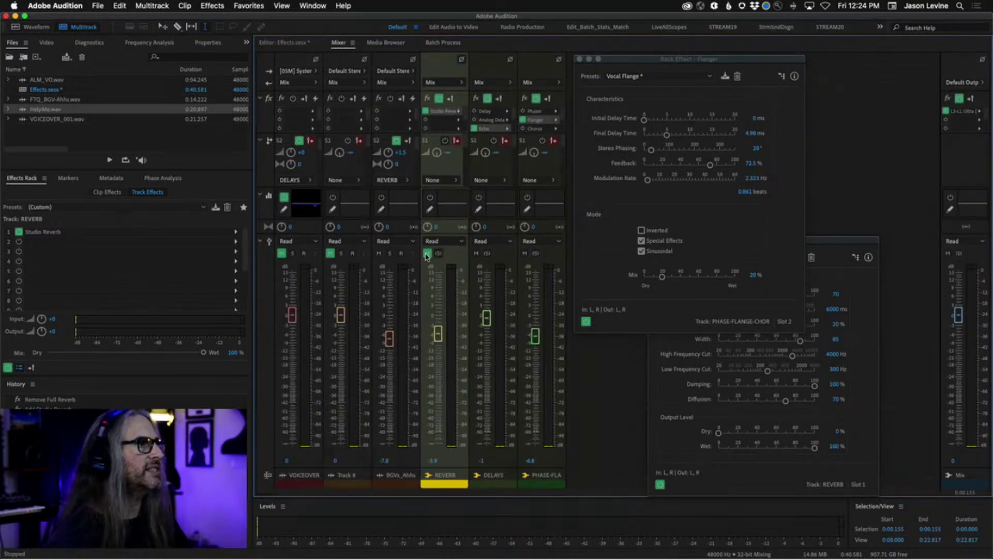
left_click(290, 42)
key("space")
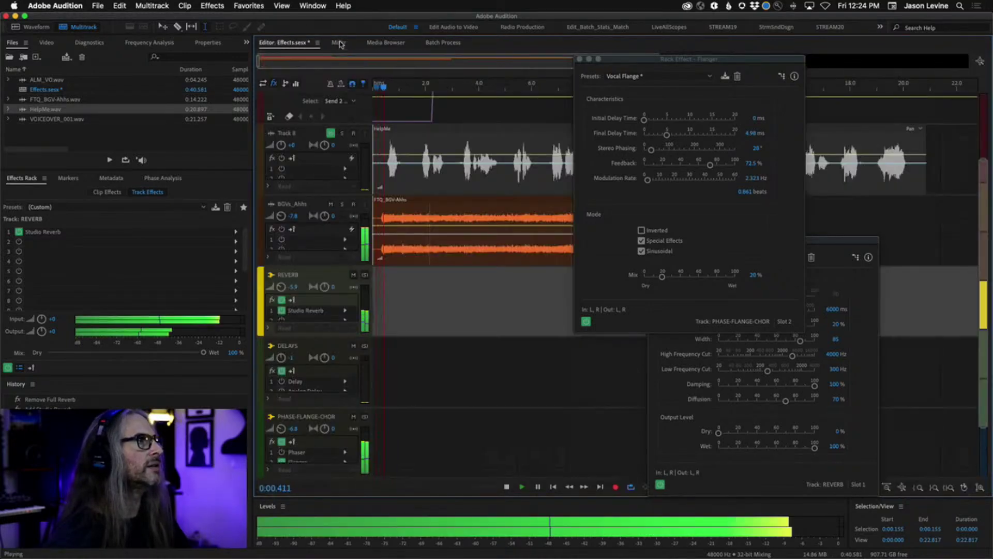
Step: Lower the PHASE-FLANGE-CHOR bus fader to -10.6 dB in the mixer while the vocals play
key("alt+2")
left_click(535, 339)
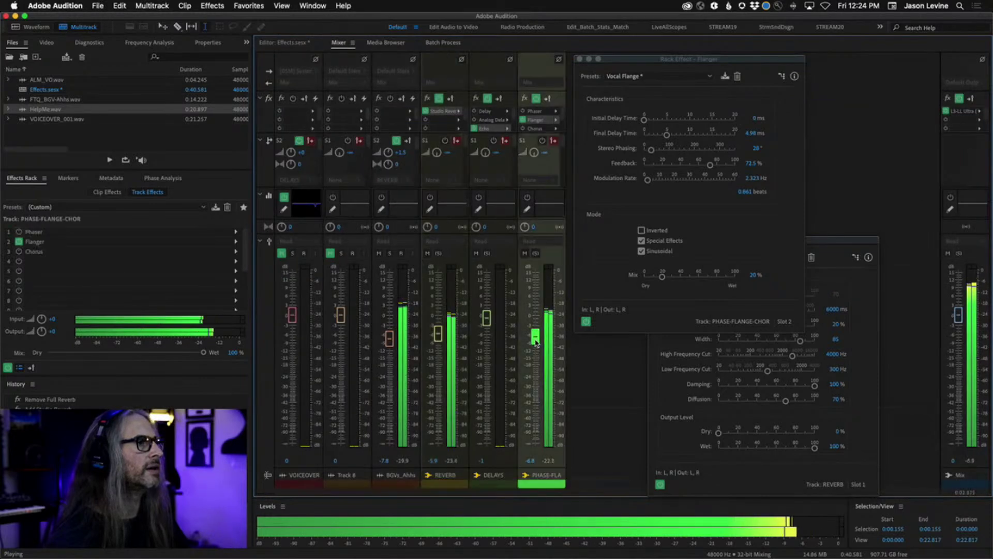
left_click_drag(536, 344, 539, 352)
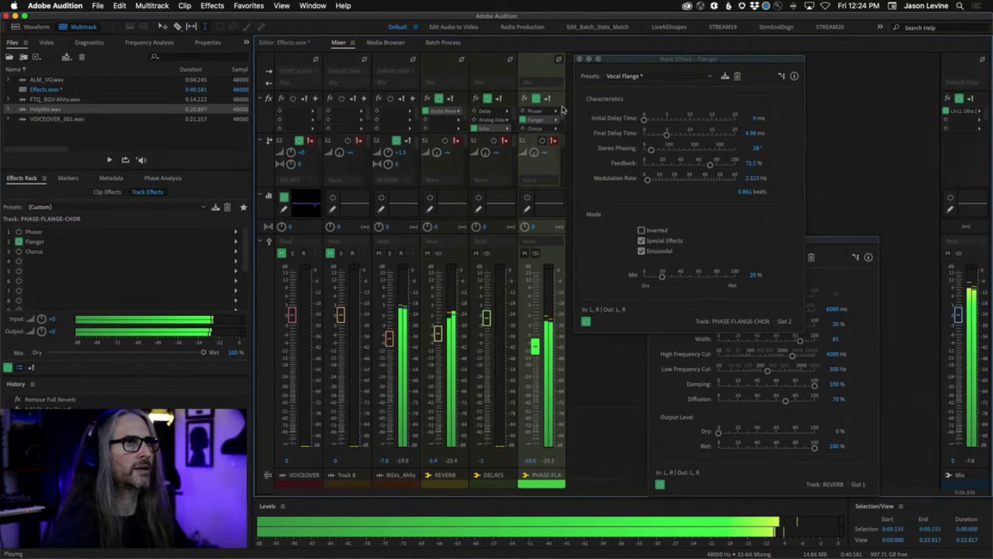
Step: Close the Flanger and Studio Reverb effect windows and stop playback
left_click(579, 60)
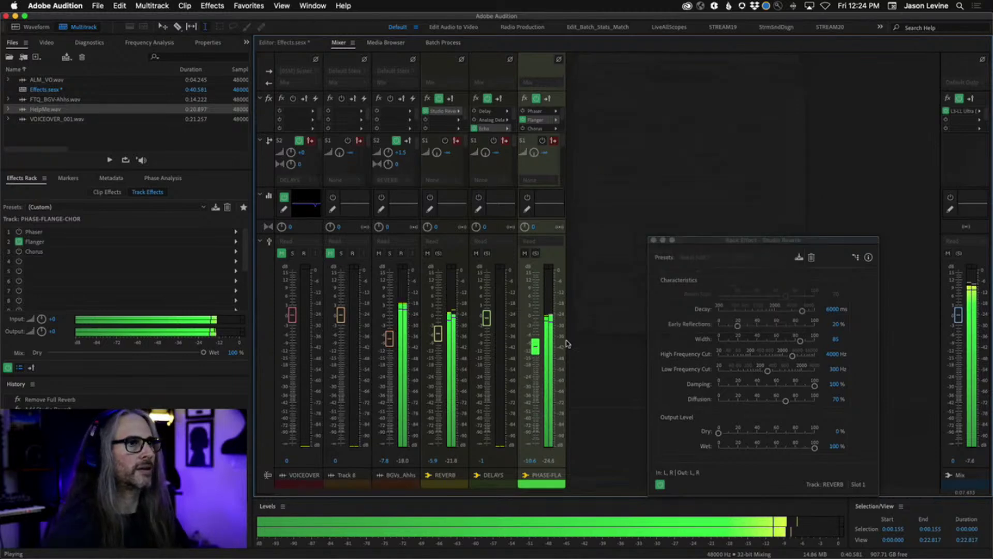
left_click(653, 240)
key("space")
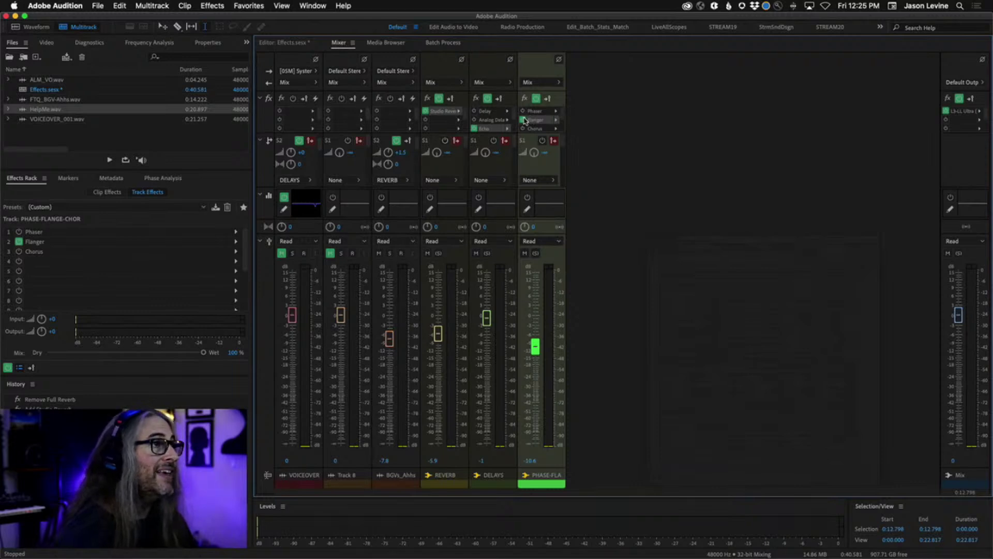
Step: Mute the REVERB bus, switch the PHASE-FLANGE-CHOR bus from Flanger to Chorus, and open the Chorus settings
left_click(430, 253)
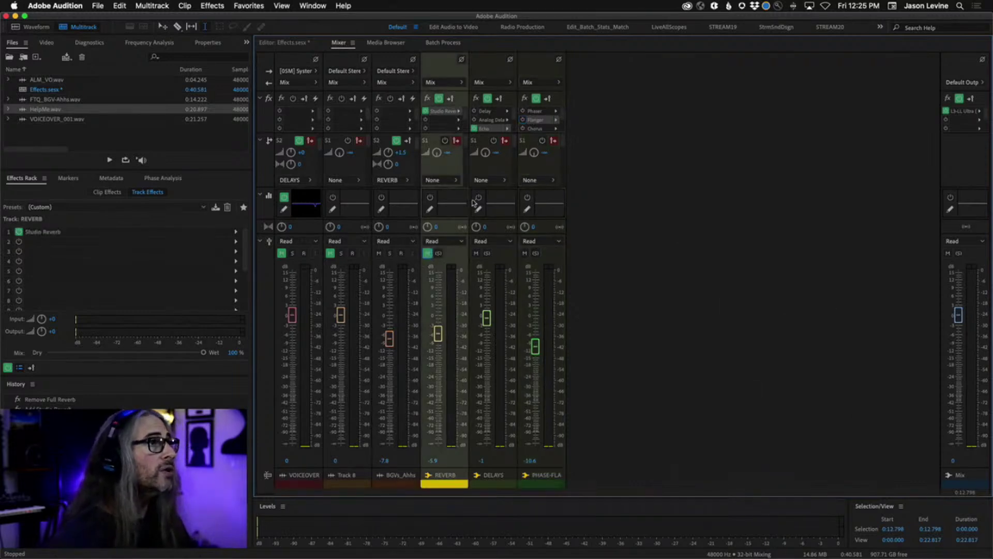
left_click(526, 129)
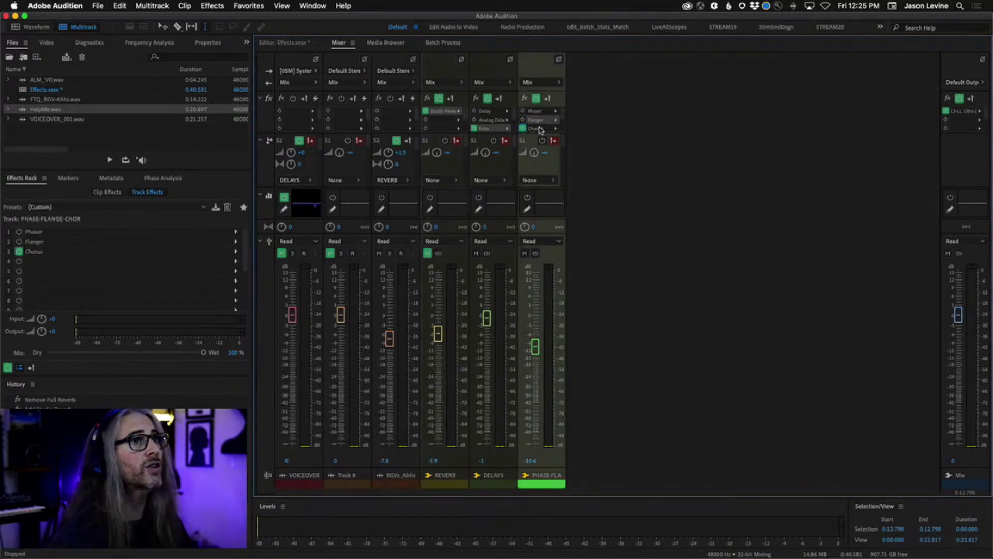
double_click(538, 129)
left_click_drag(492, 177, 717, 86)
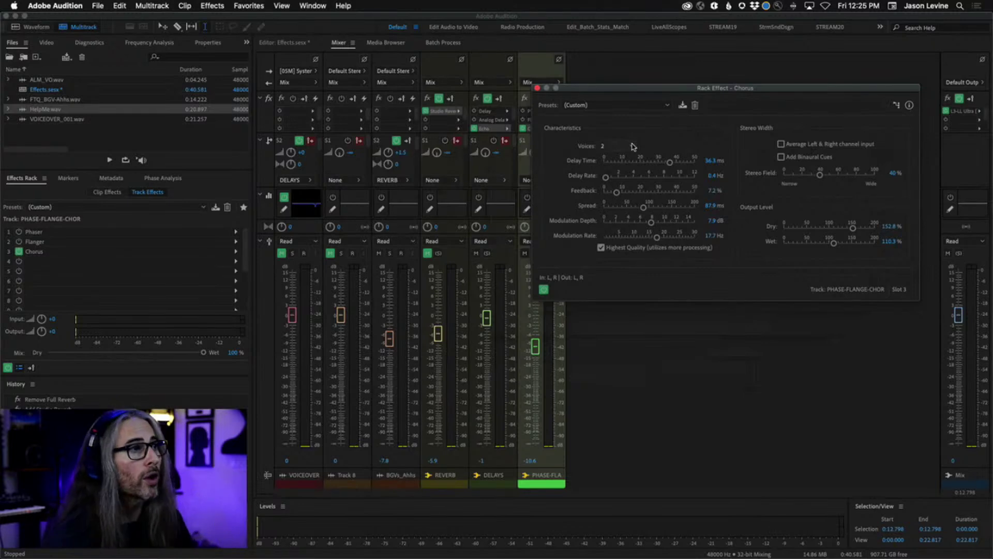
left_click(632, 147)
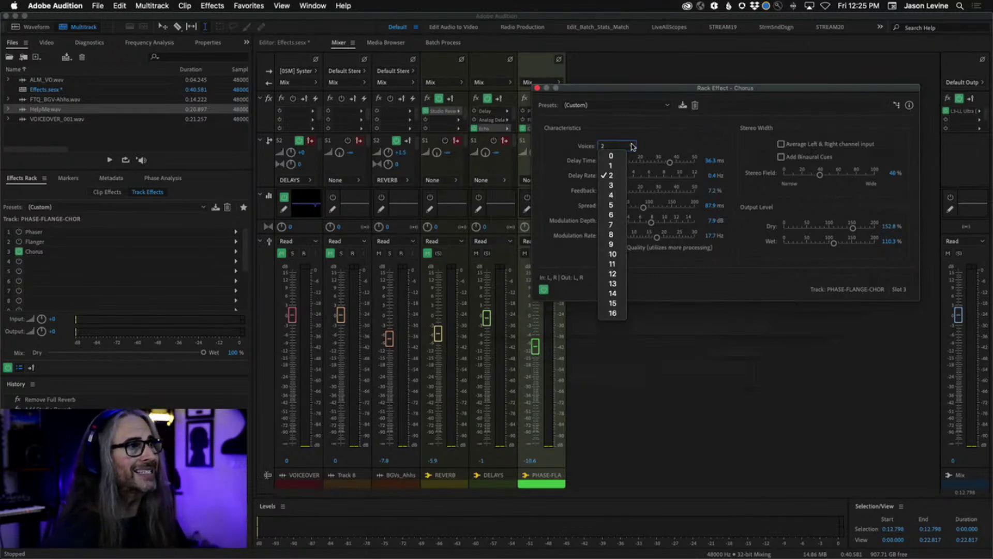
left_click(670, 138)
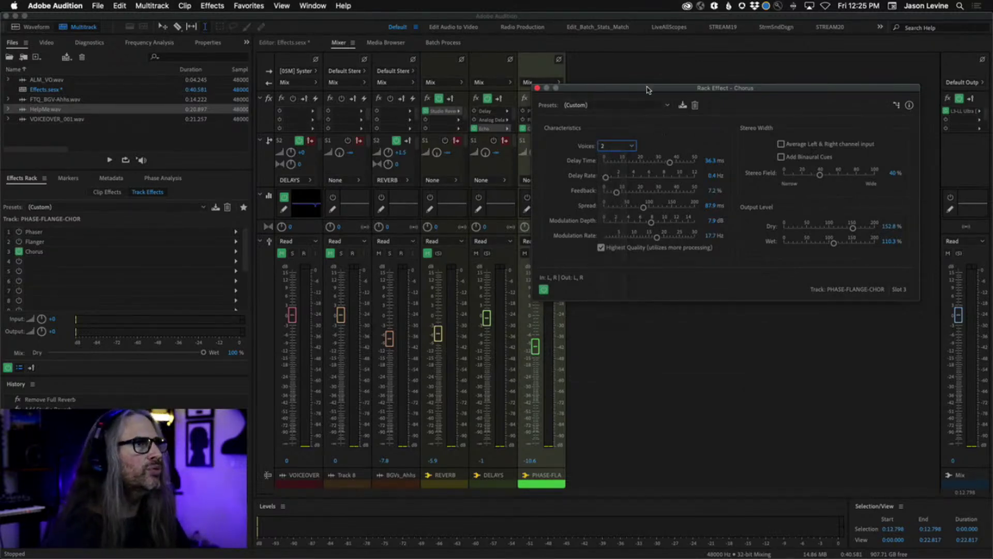
Step: Play the vocals from 0:00.175 in the multitrack editor, bypassing and re-enabling the Chorus to compare the sound
left_click(277, 45)
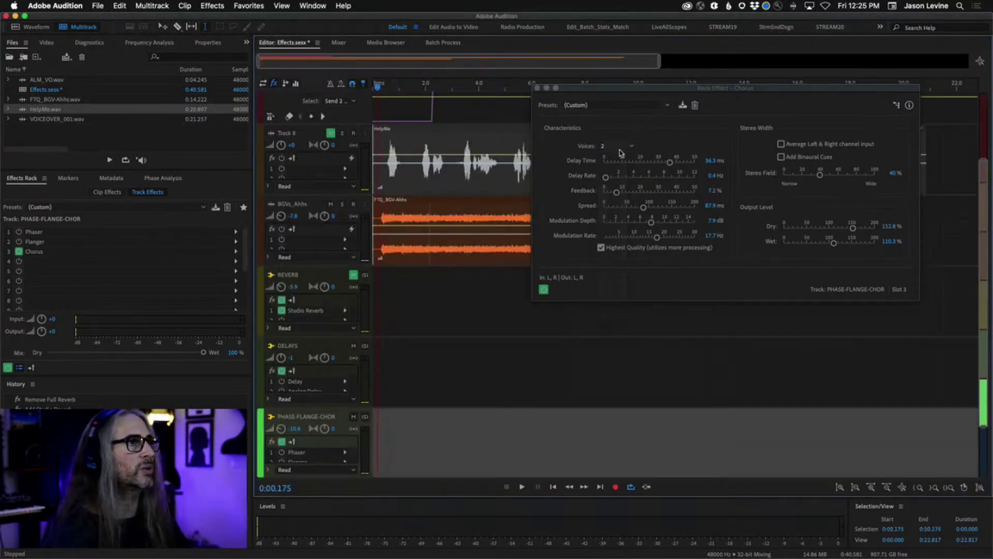
key("space")
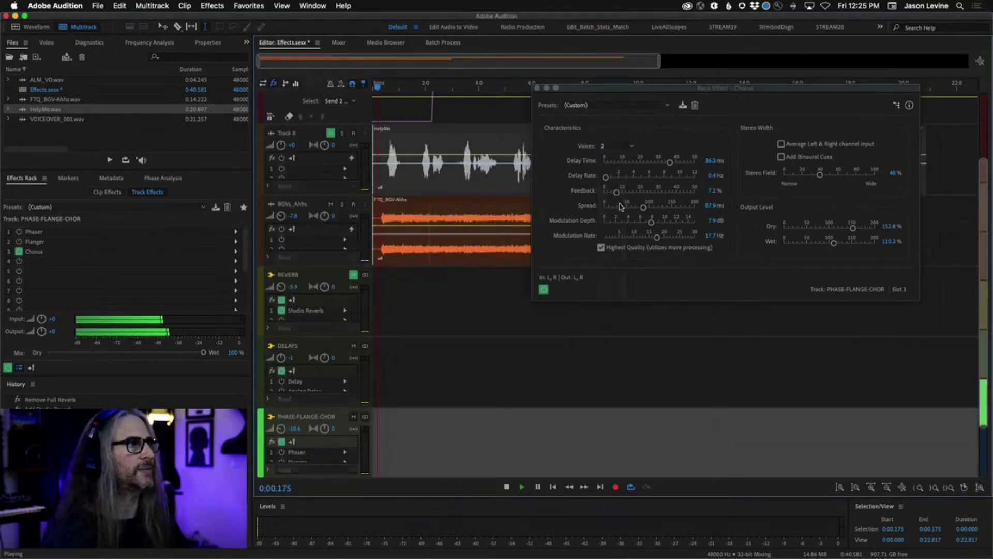
left_click(544, 290)
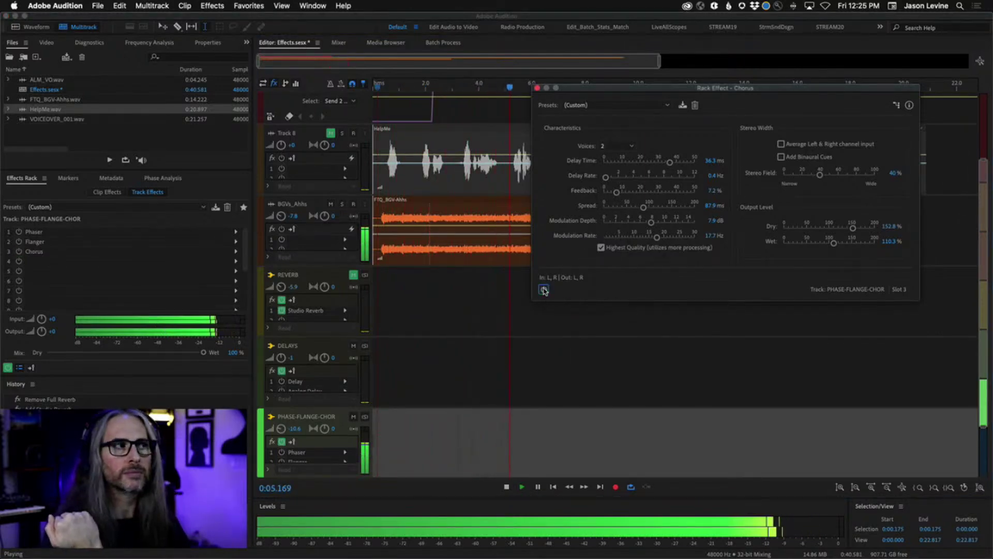
left_click(543, 290)
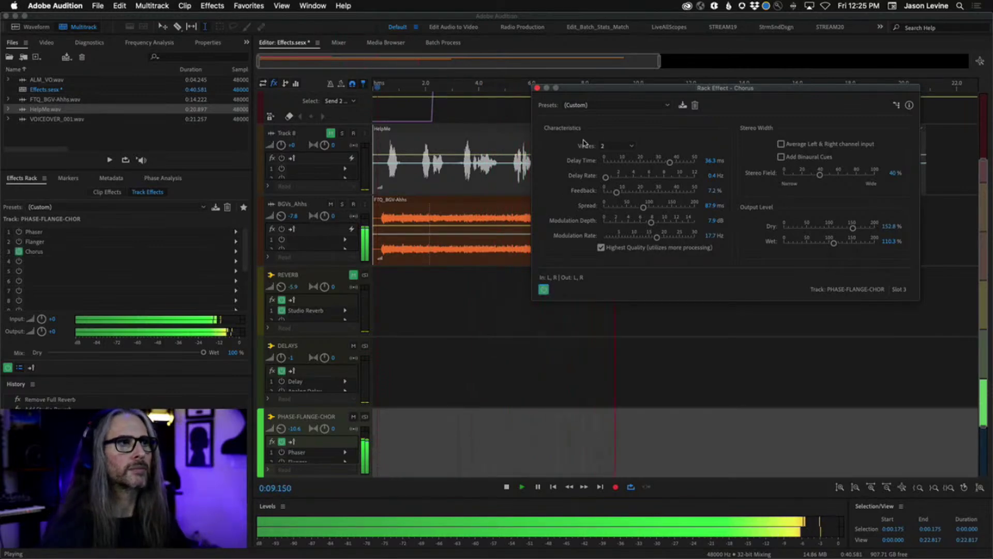
key("space")
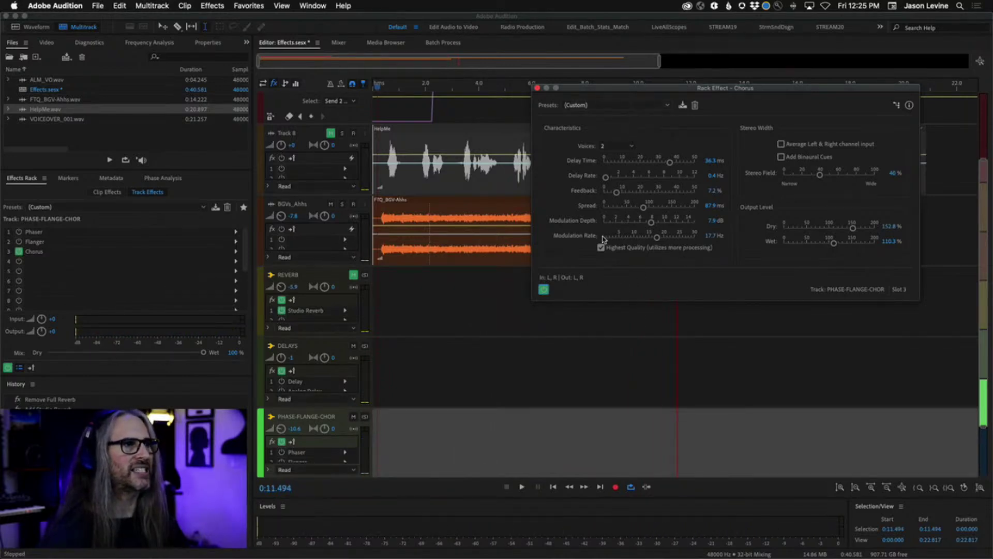
Step: Apply the Acoustic Duet preset to the Chorus and play the vocals from 0:00.233
left_click(611, 105)
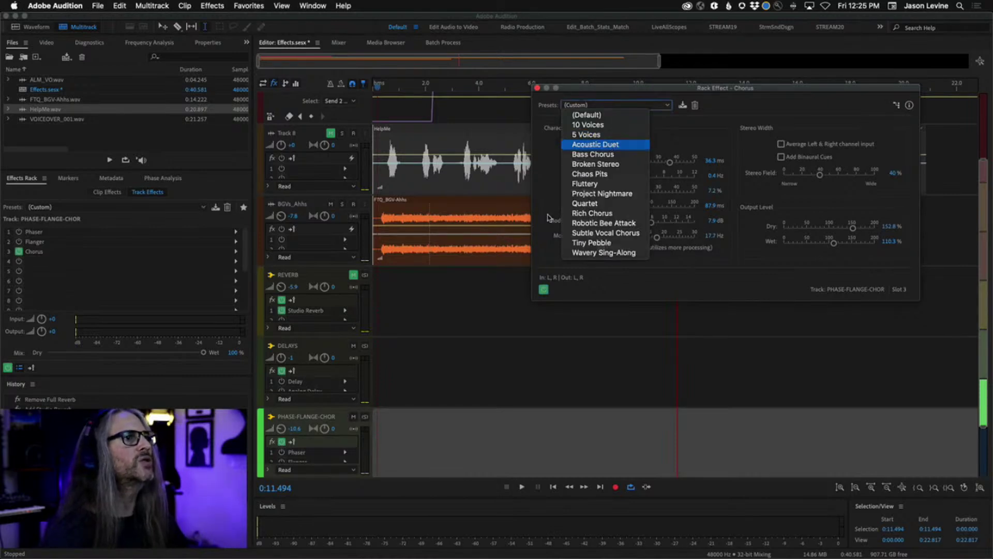
left_click(613, 145)
left_click(379, 89)
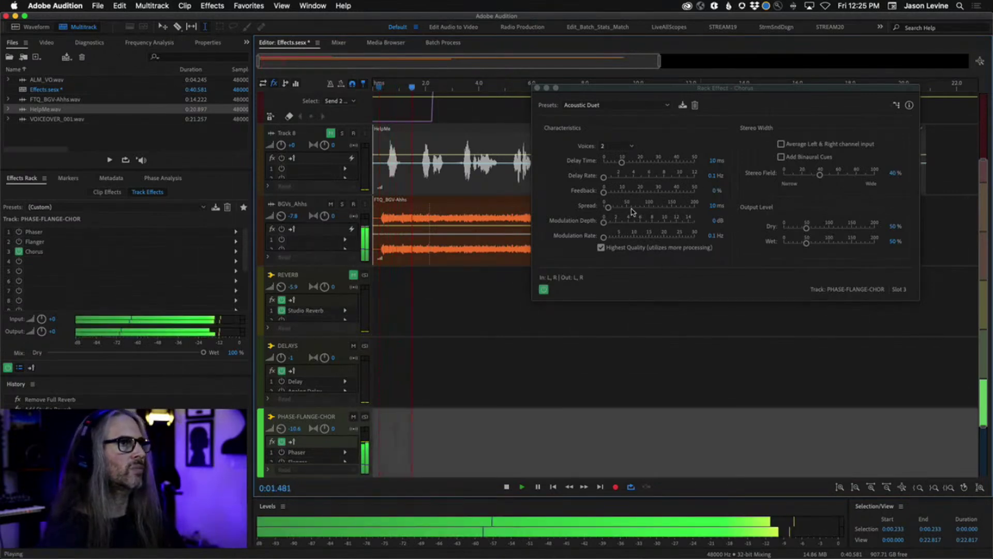
Step: Try 8 voices in the Chorus during playback, raise the number to 16, and stop playback
left_click(616, 146)
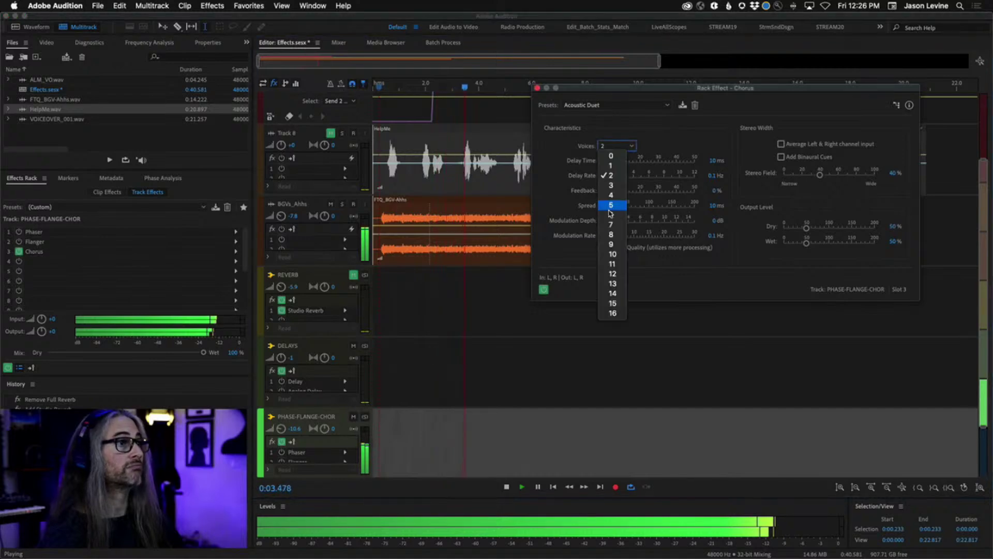
left_click(612, 235)
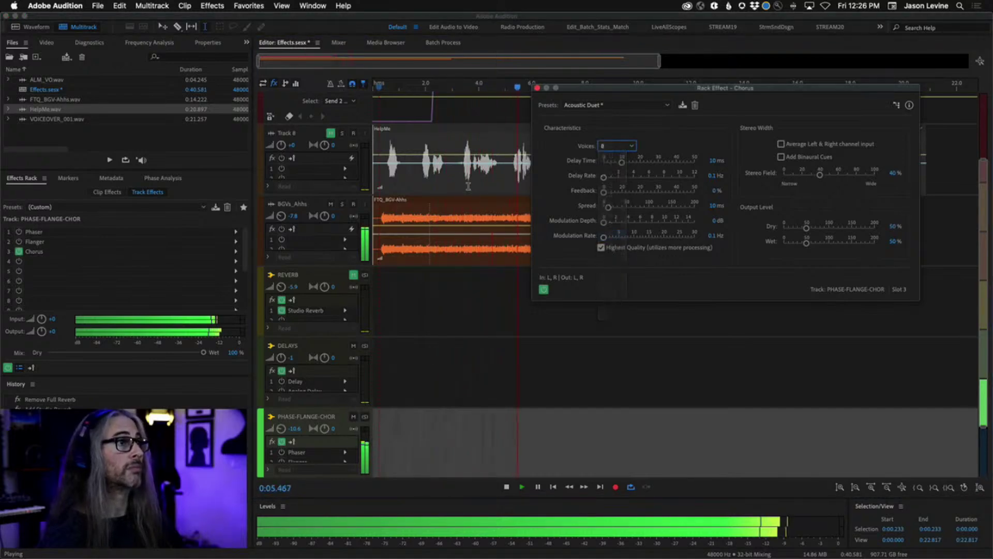
left_click(616, 146)
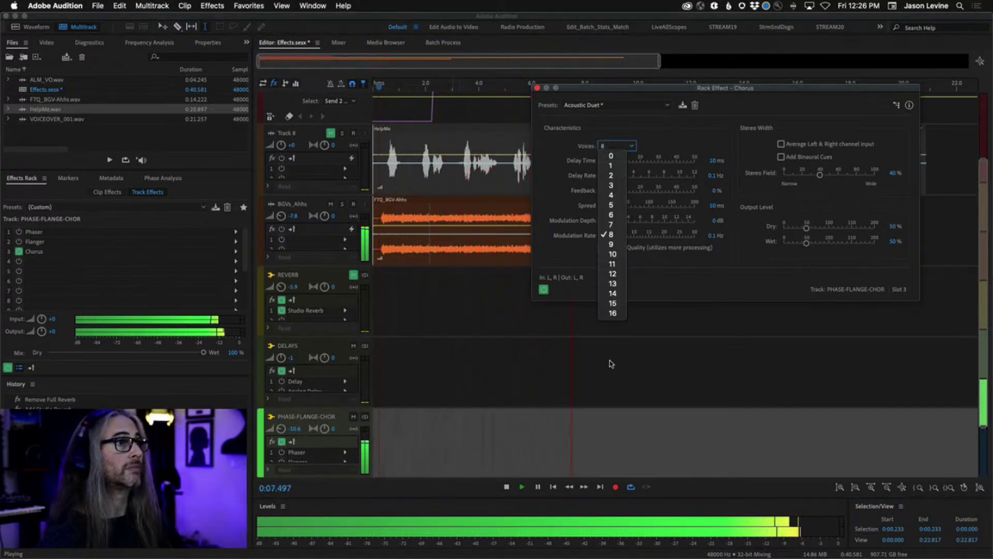
left_click(612, 313)
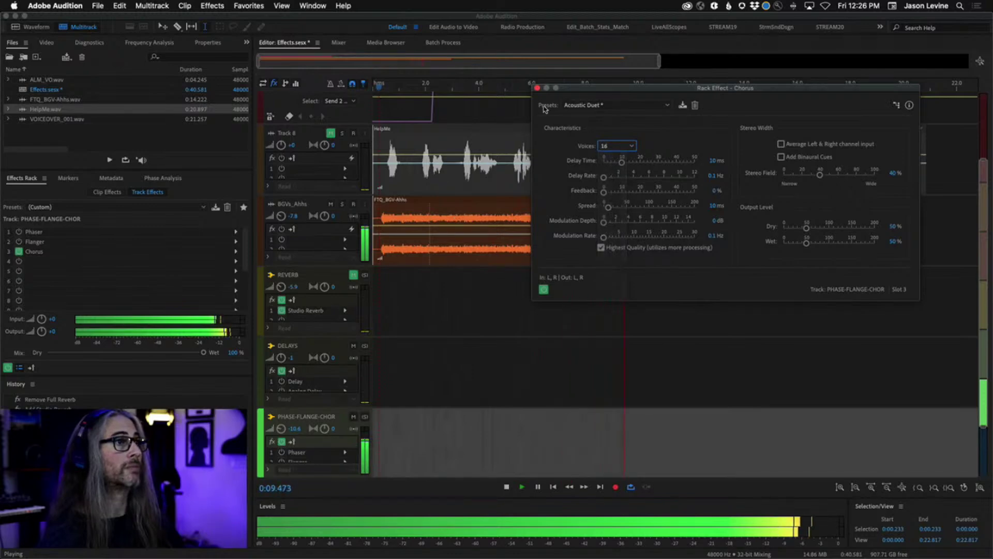
key("space")
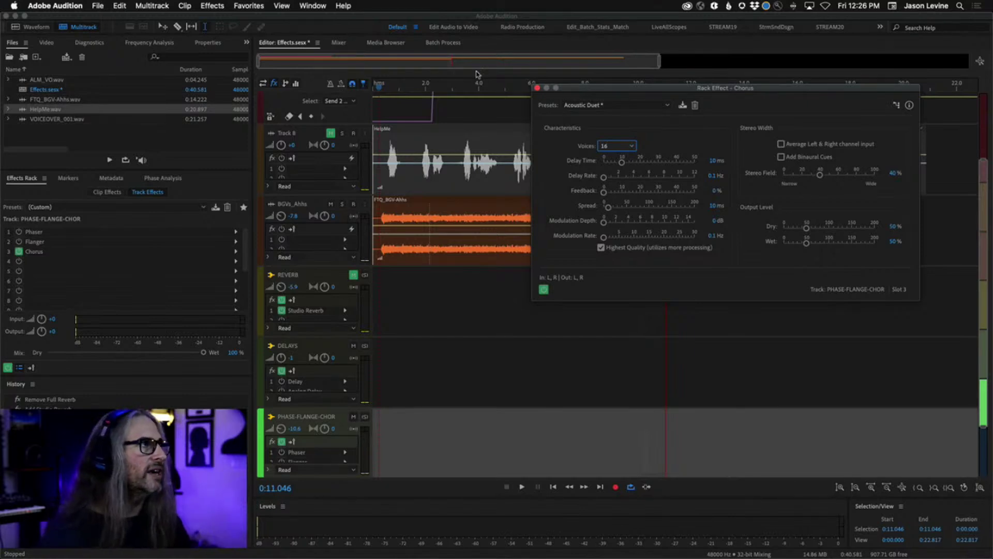
Step: Unmute the REVERB bus in the mixer and raise its fader to about -3.8 dB during playback, closing the Chorus window
left_click(339, 44)
left_click(428, 253)
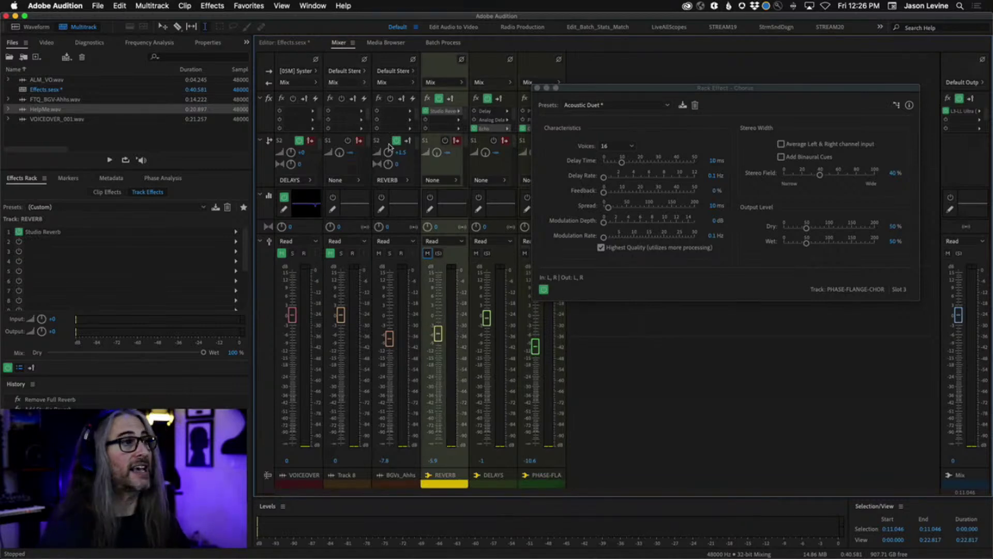
key("space")
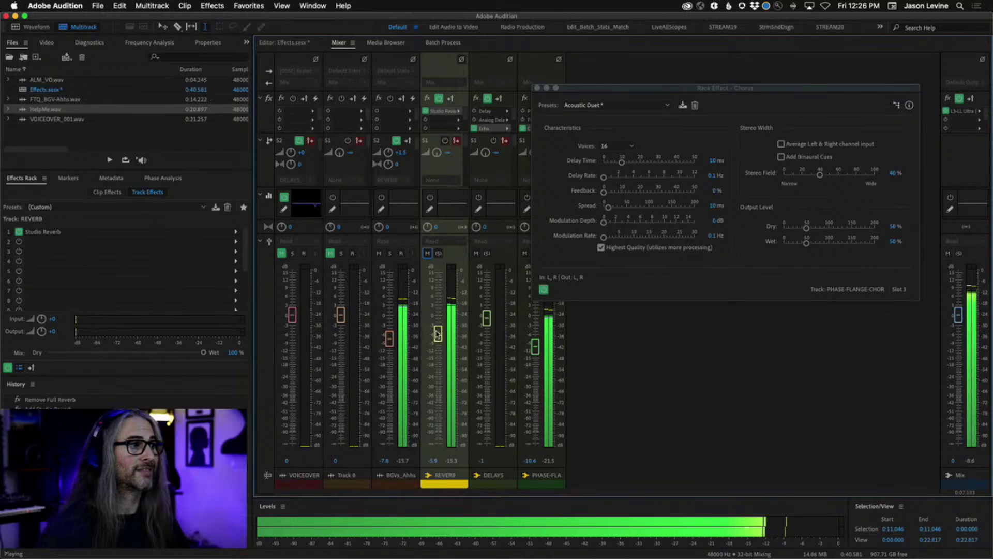
left_click_drag(438, 334, 440, 335)
left_click(536, 89)
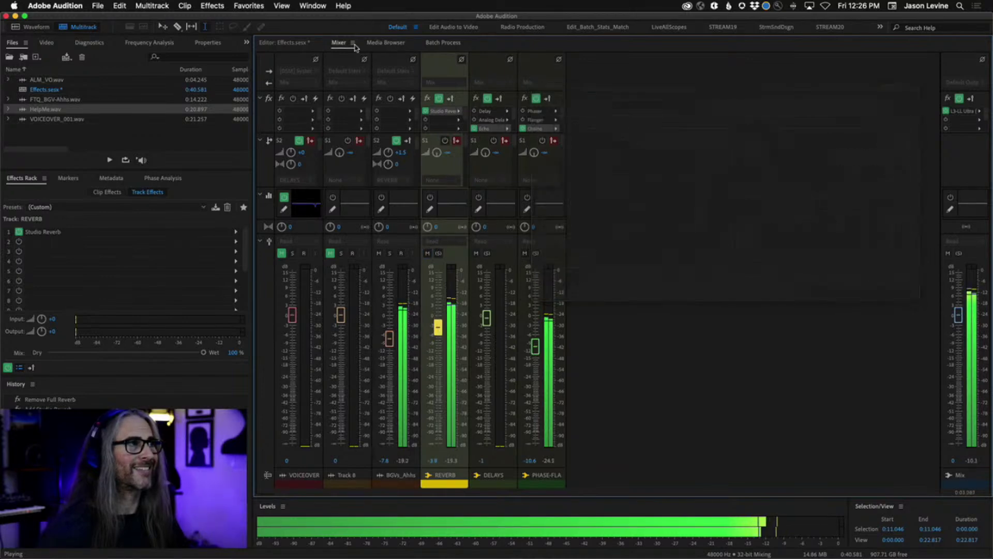
key("space")
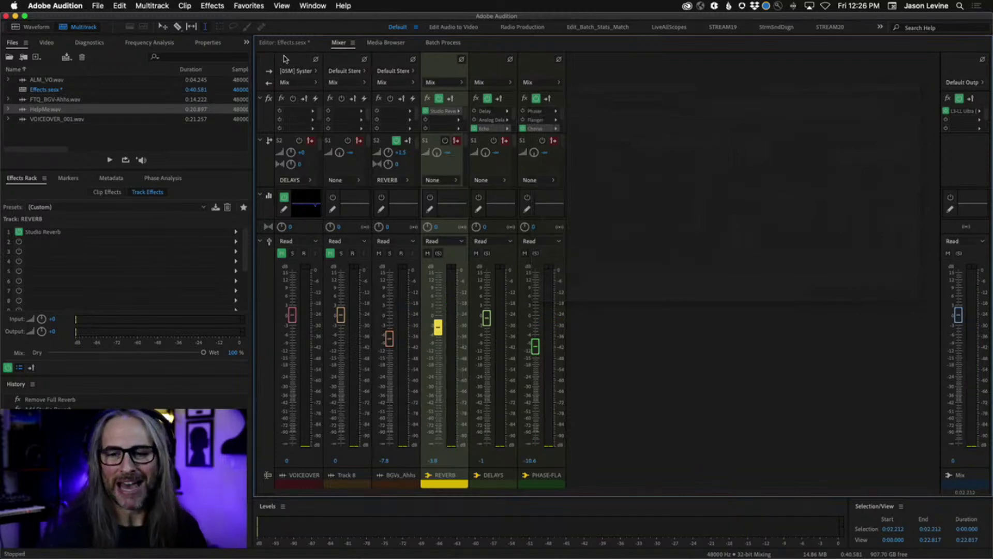